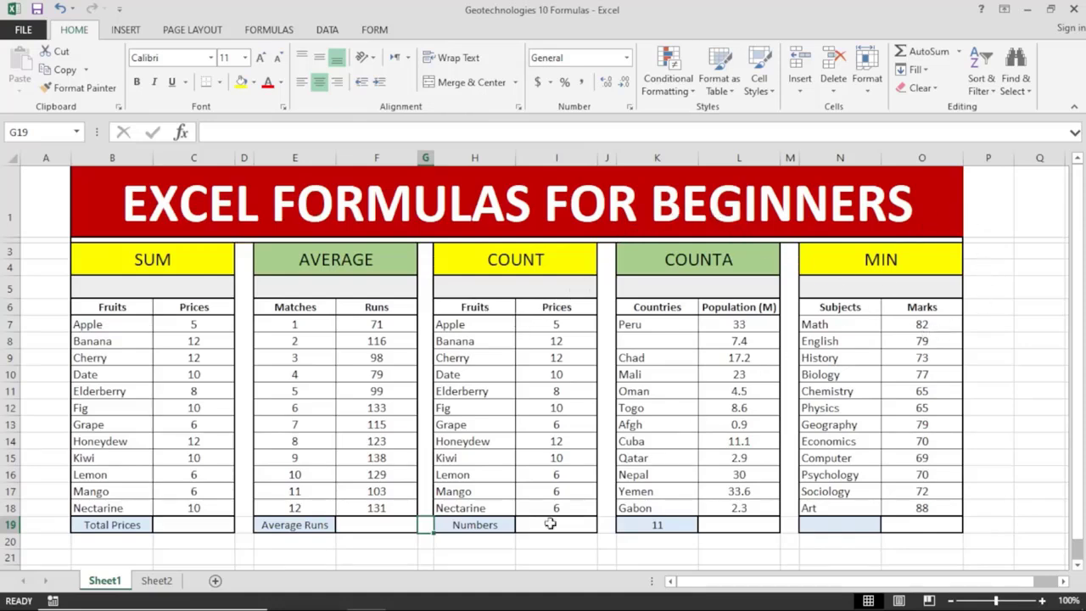
# Step: Total the fruit prices in C7:C18 with a SUM formula in cell C19 of Sheet1
pyautogui.click(168, 582)
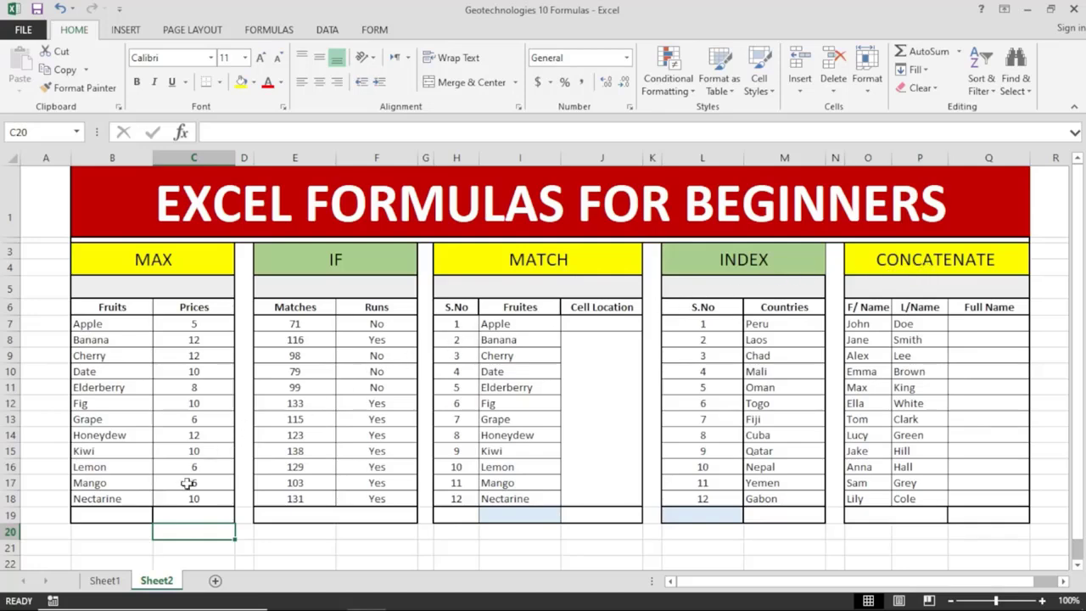
pyautogui.click(110, 583)
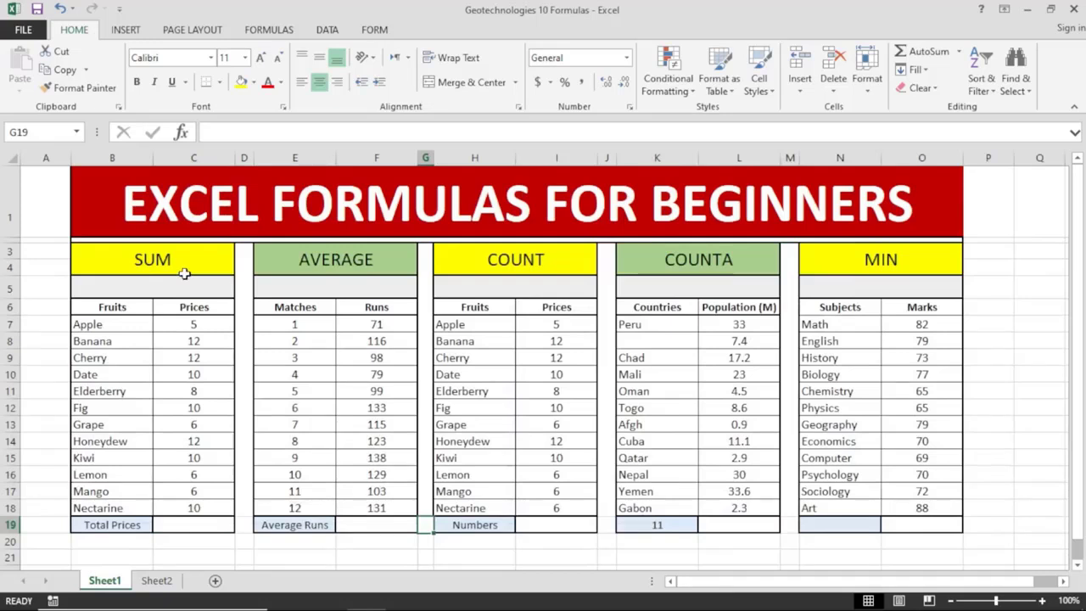
pyautogui.moveTo(184, 319); pyautogui.dragTo(187, 504)
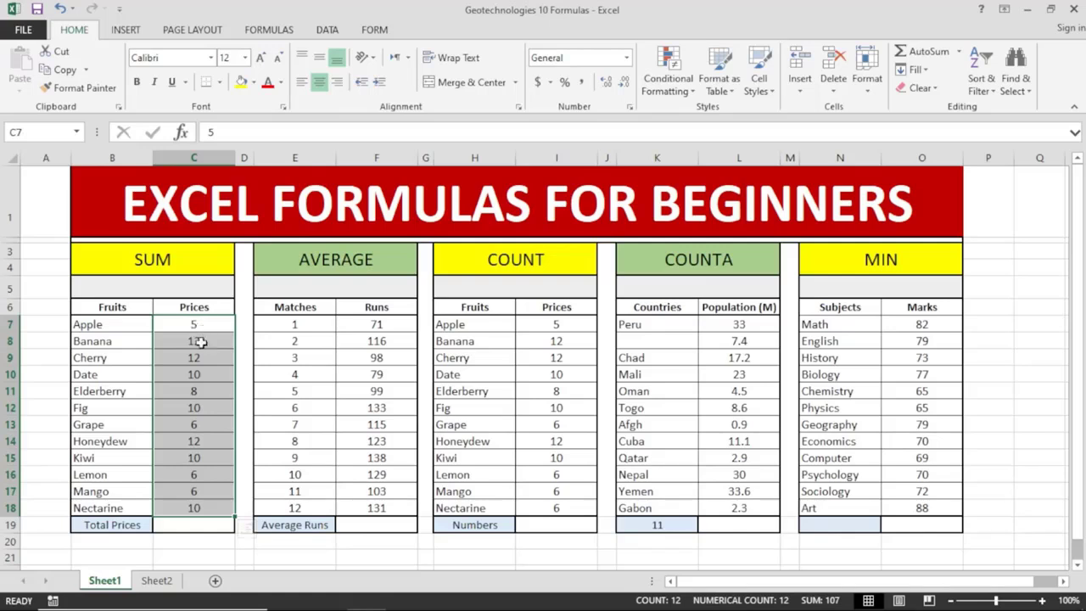
pyautogui.click(205, 526)
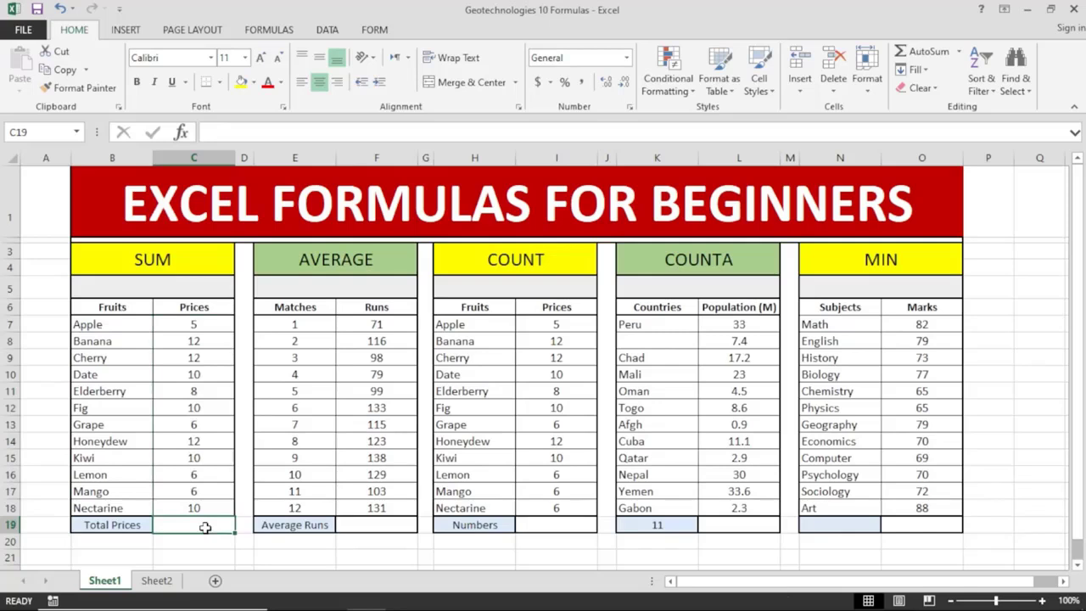
pyautogui.write('=')
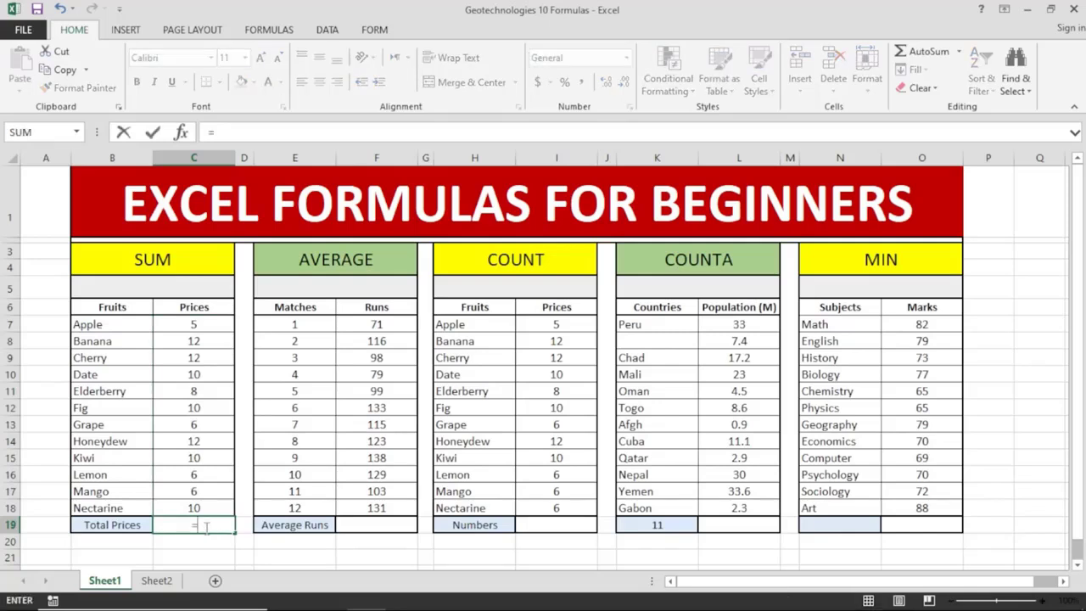
pyautogui.write('sum(')
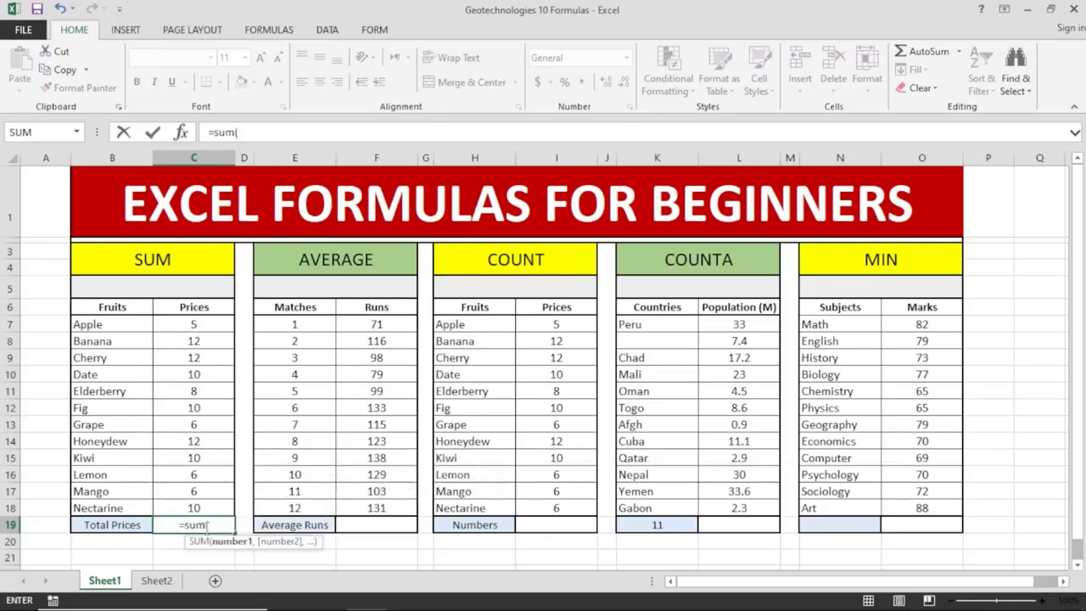
pyautogui.moveTo(210, 322); pyautogui.dragTo(210, 504)
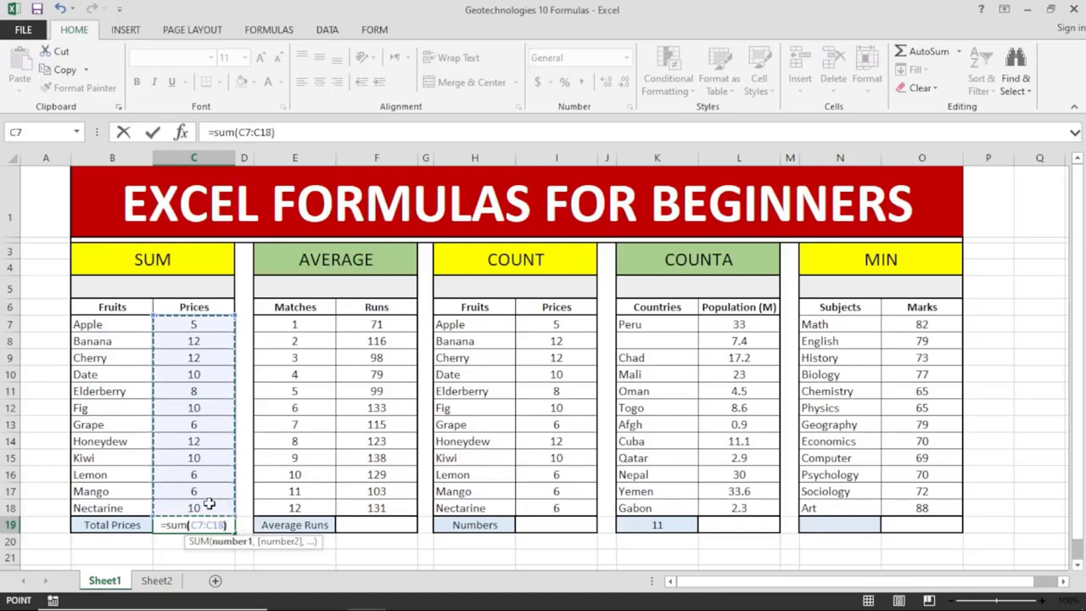
pyautogui.write(')')
pyautogui.press('Return')
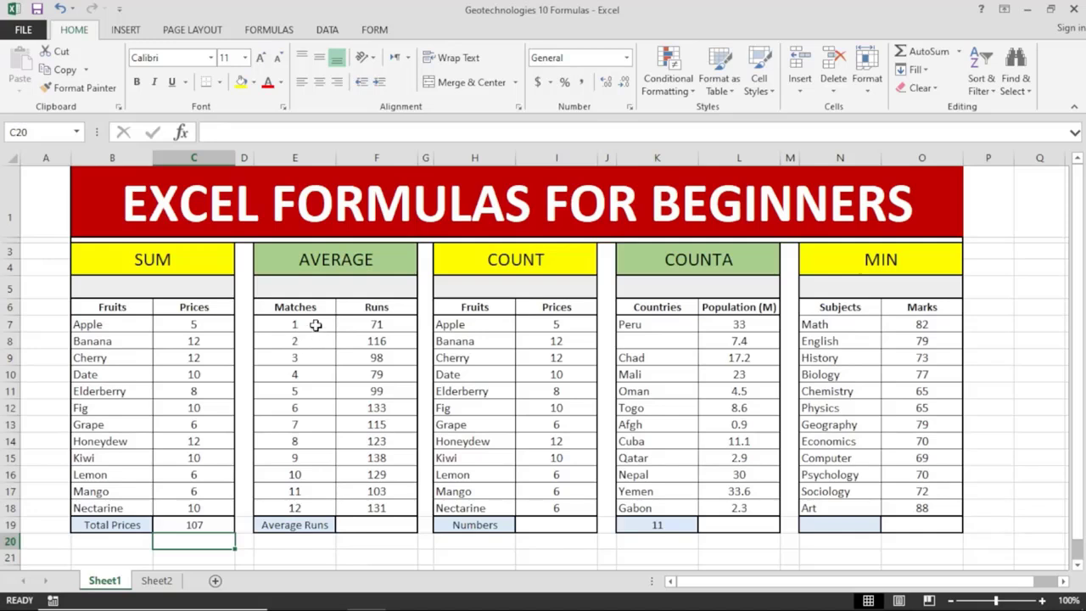
# Step: Calculate the average of the runs in F7:F18 with an AVERAGE formula in cell F19
pyautogui.click(316, 325)
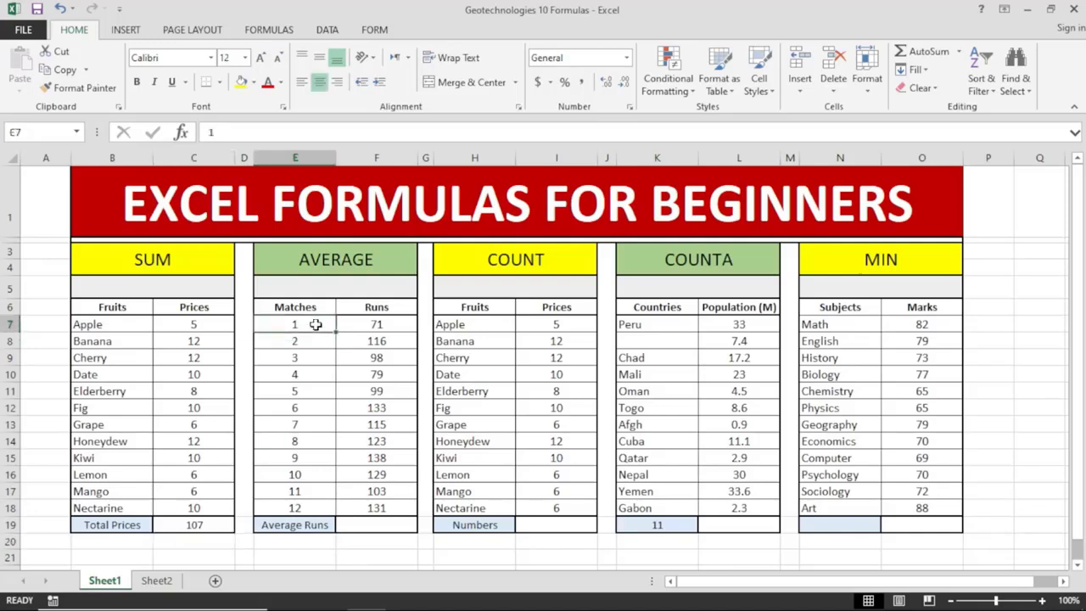
pyautogui.click(318, 509)
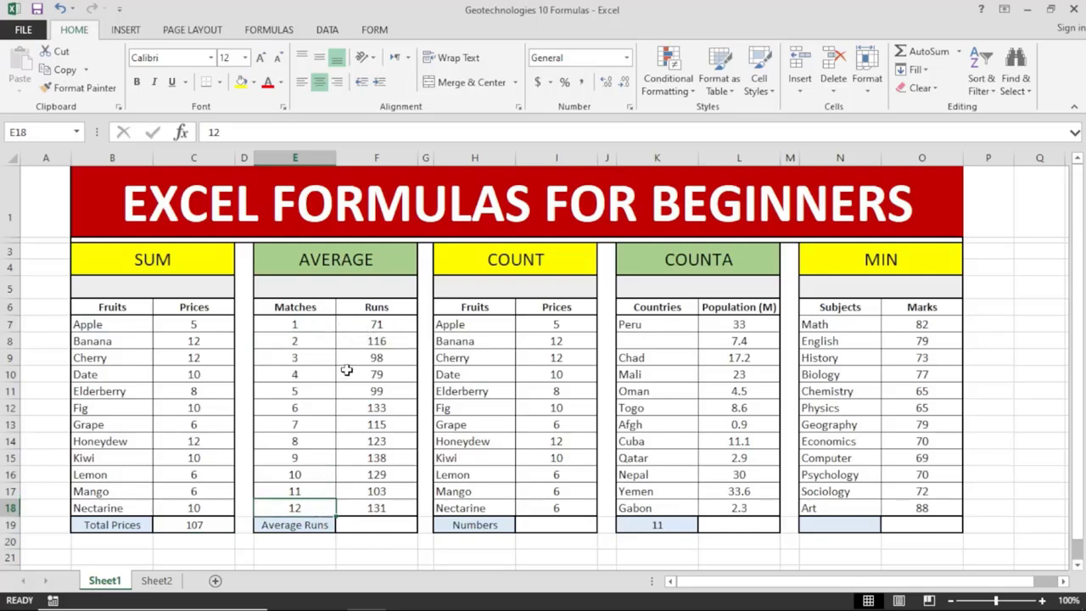
pyautogui.click(402, 326)
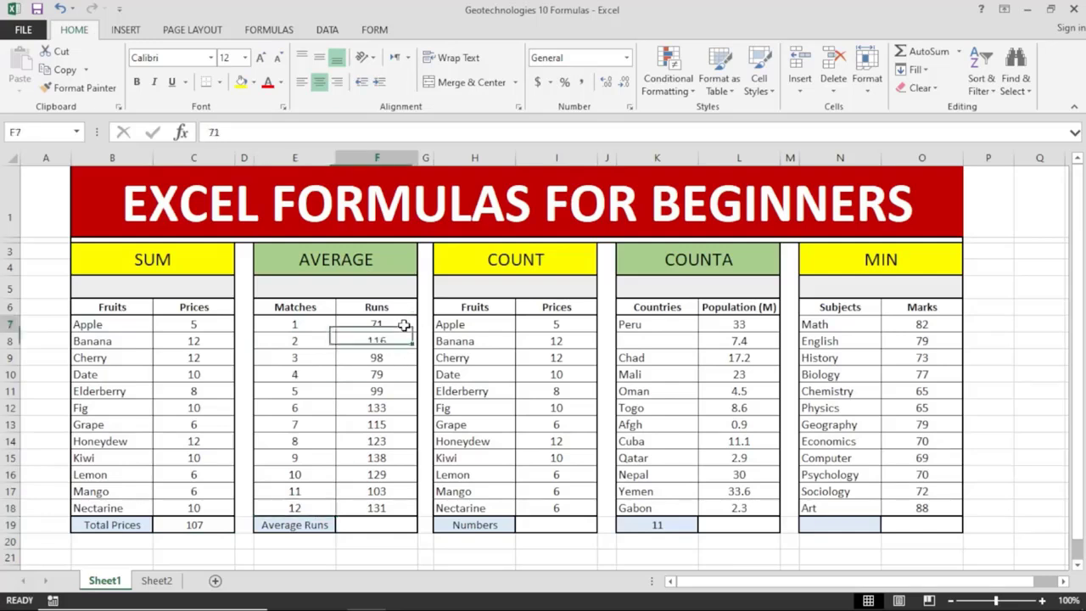
pyautogui.click(416, 524)
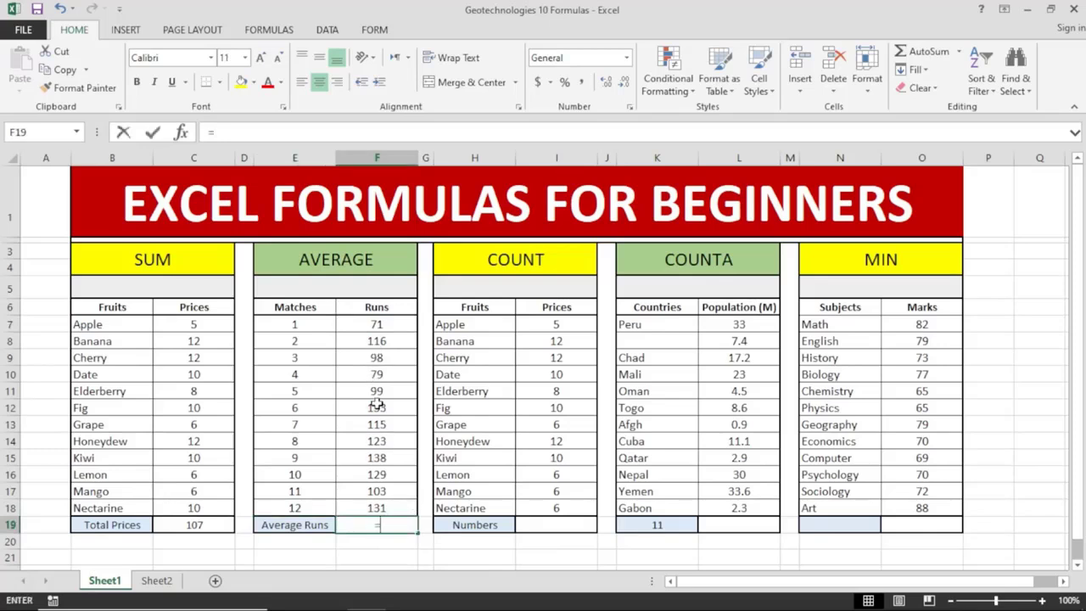
pyautogui.write('=ave')
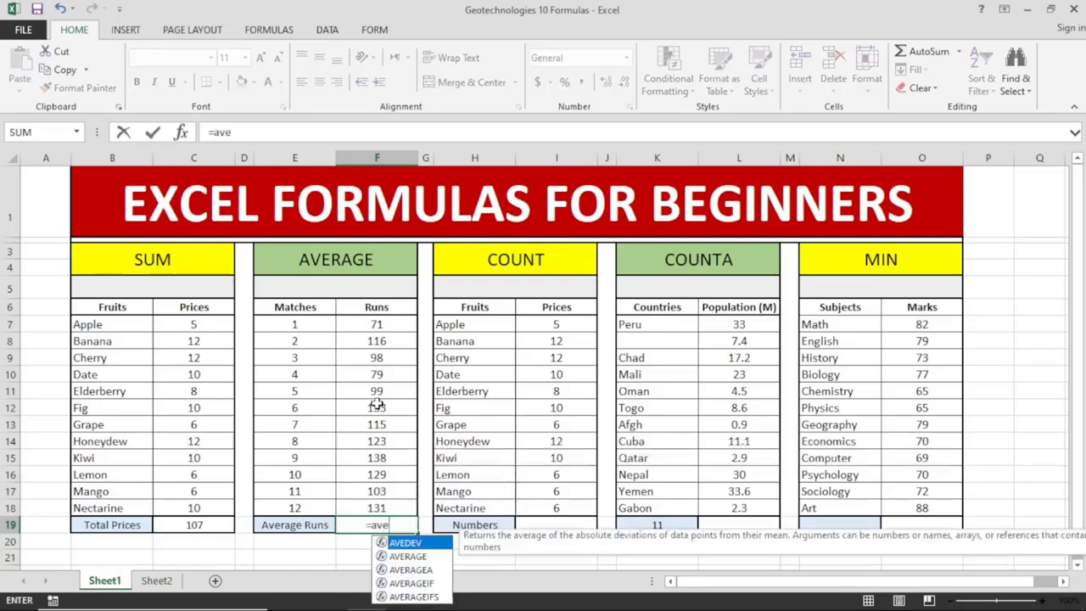
pyautogui.doubleClick(404, 557)
pyautogui.click(390, 324)
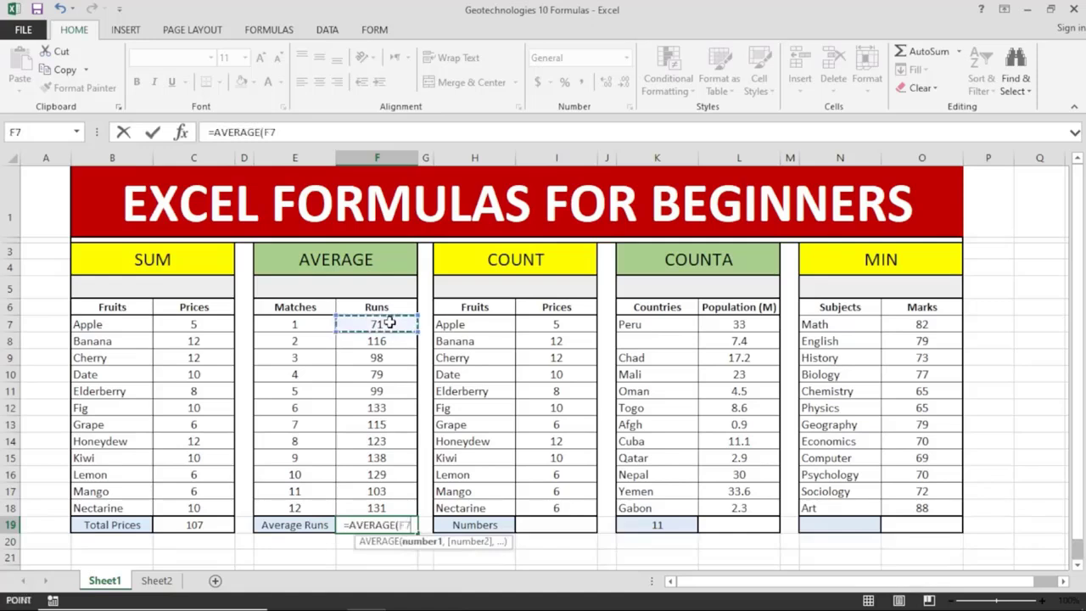
pyautogui.moveTo(390, 323); pyautogui.dragTo(401, 498)
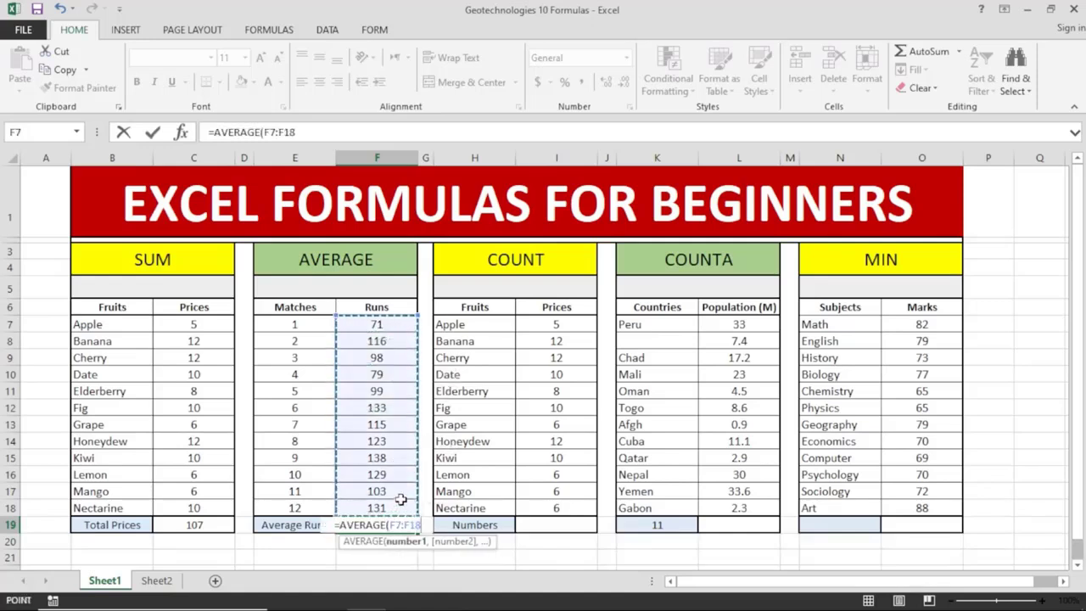
pyautogui.press('Return')
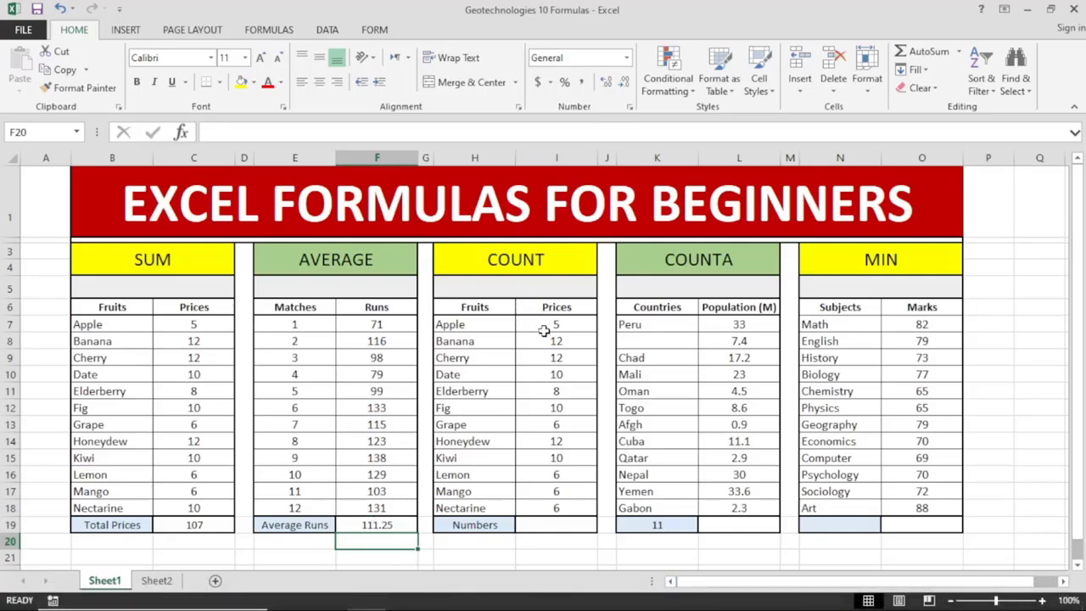
# Step: Count the numeric prices in I7:I18 with a COUNT formula in cell I19
pyautogui.moveTo(543, 331); pyautogui.dragTo(552, 509)
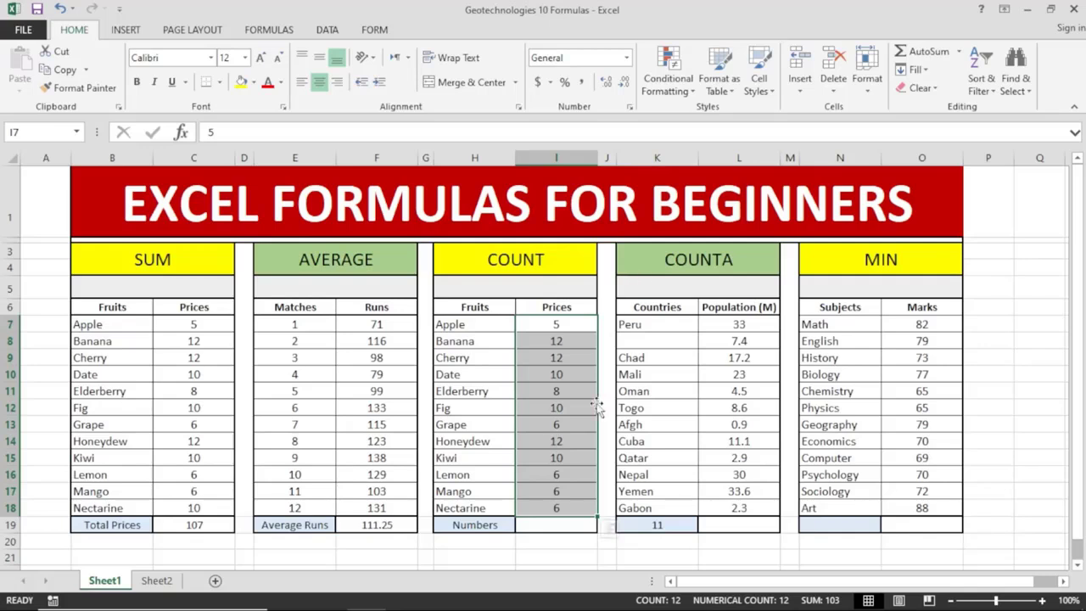
pyautogui.click(567, 526)
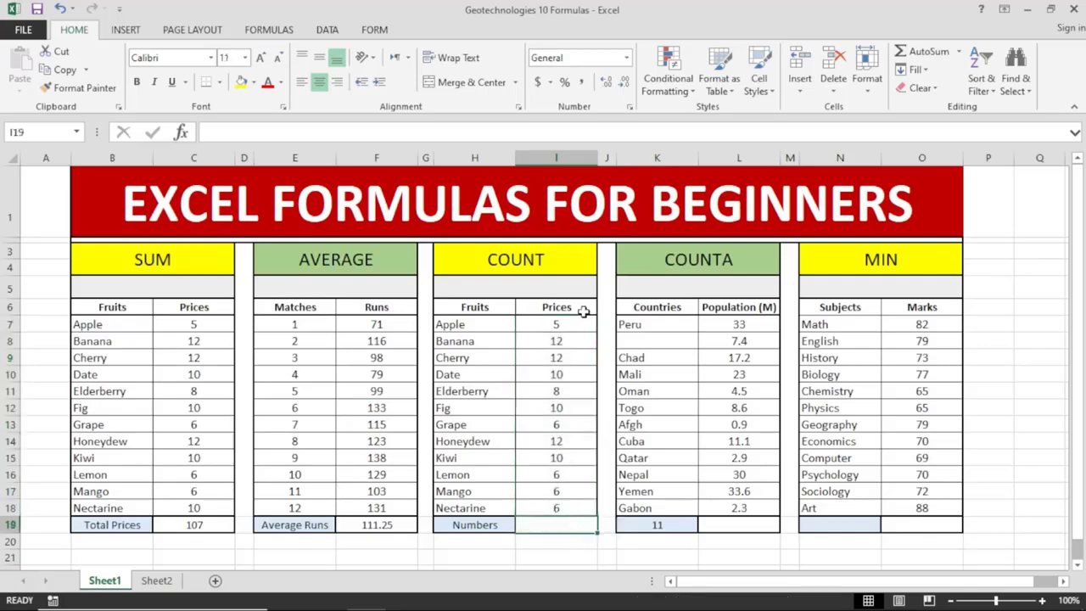
pyautogui.moveTo(575, 323); pyautogui.dragTo(557, 514)
pyautogui.click(556, 528)
pyautogui.write('count')
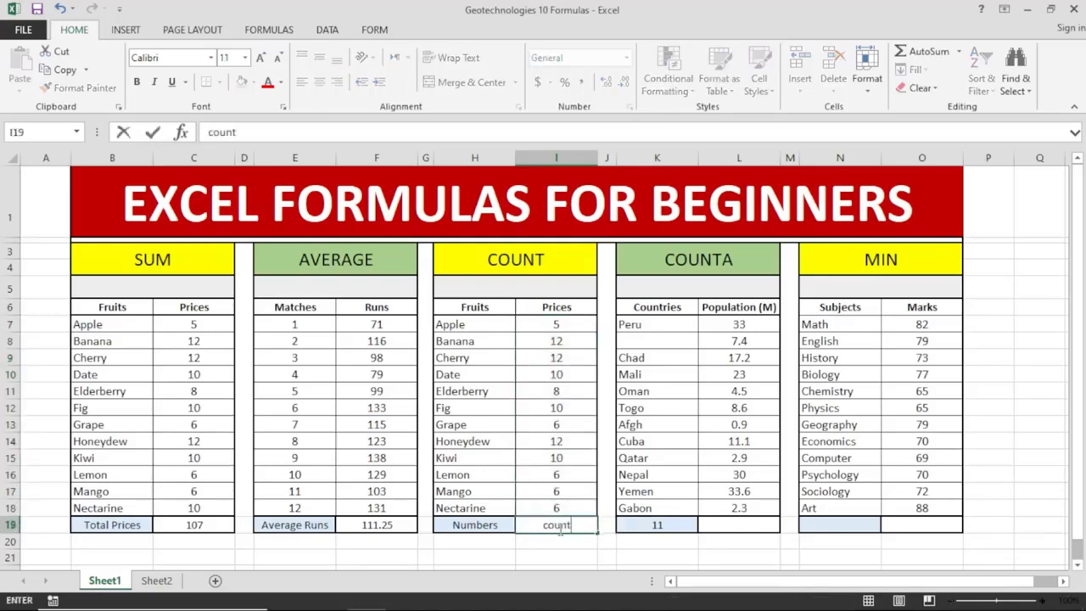
pyautogui.write('=')
pyautogui.press('BackSpace')
pyautogui.press('BackSpace')
pyautogui.press('BackSpace')
pyautogui.press('BackSpace')
pyautogui.write('=cou')
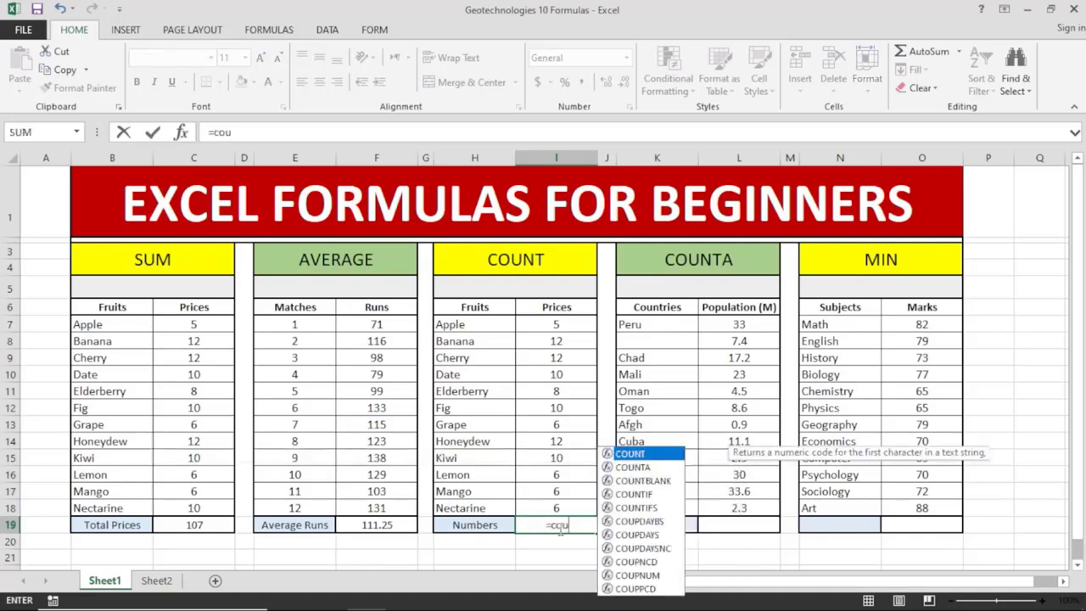
pyautogui.write('nt&')
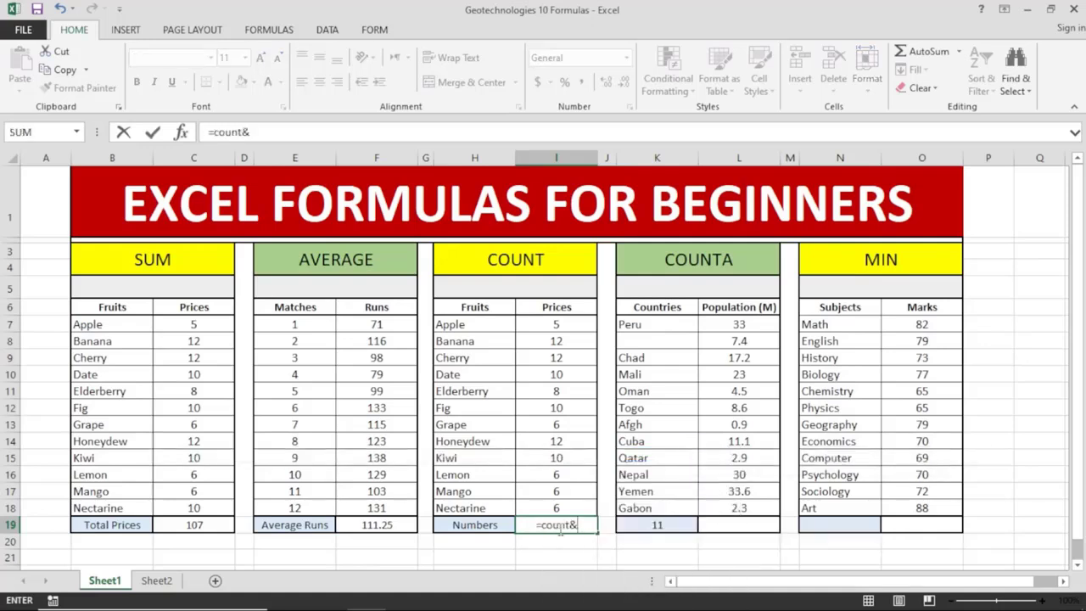
pyautogui.press('BackSpace')
pyautogui.write('(')
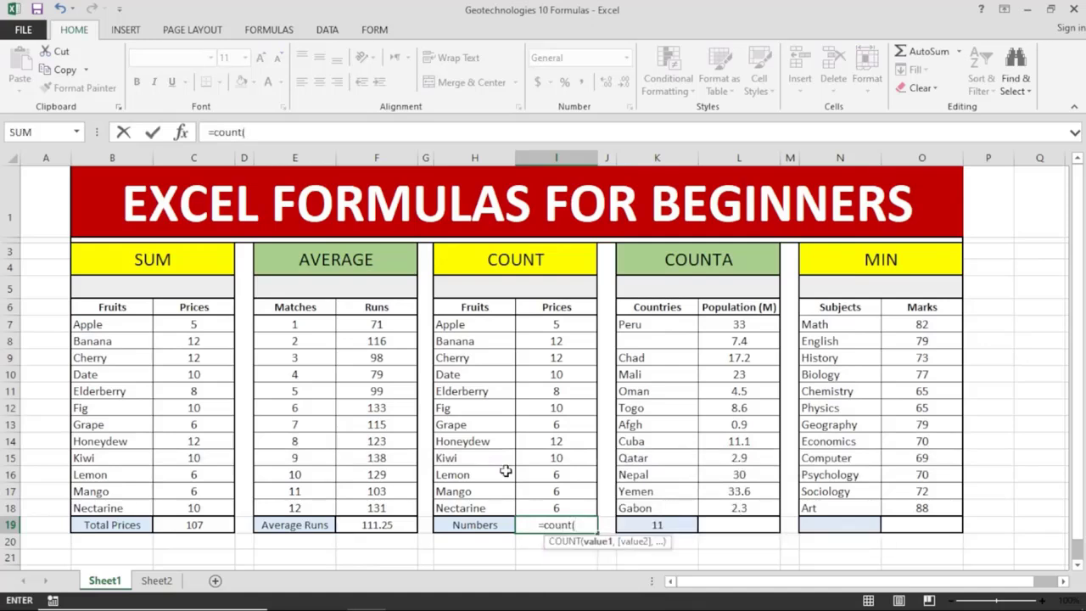
pyautogui.moveTo(559, 324); pyautogui.dragTo(564, 507)
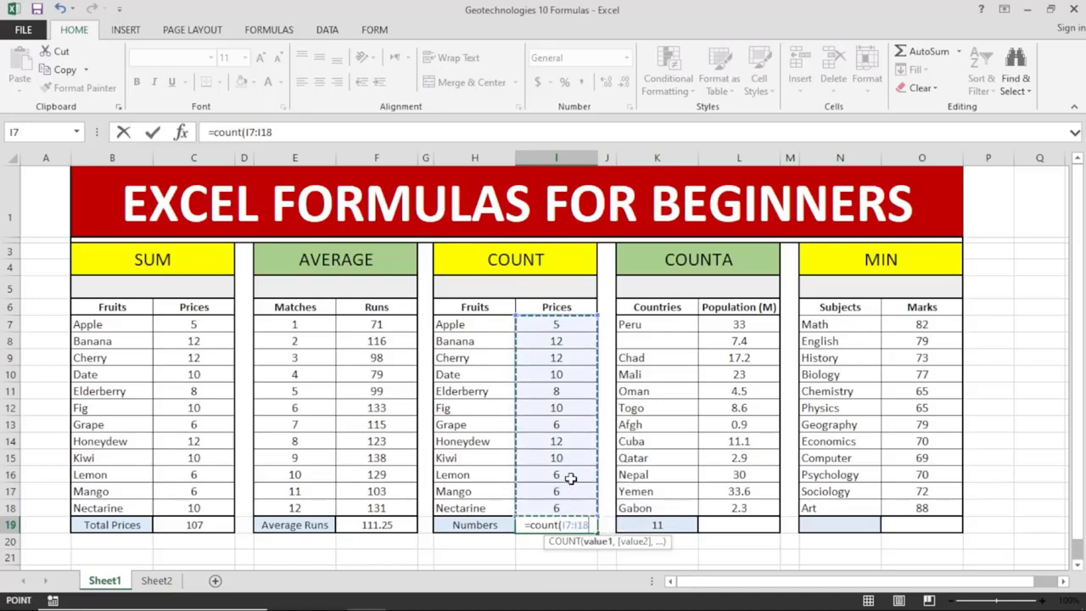
pyautogui.press('Return')
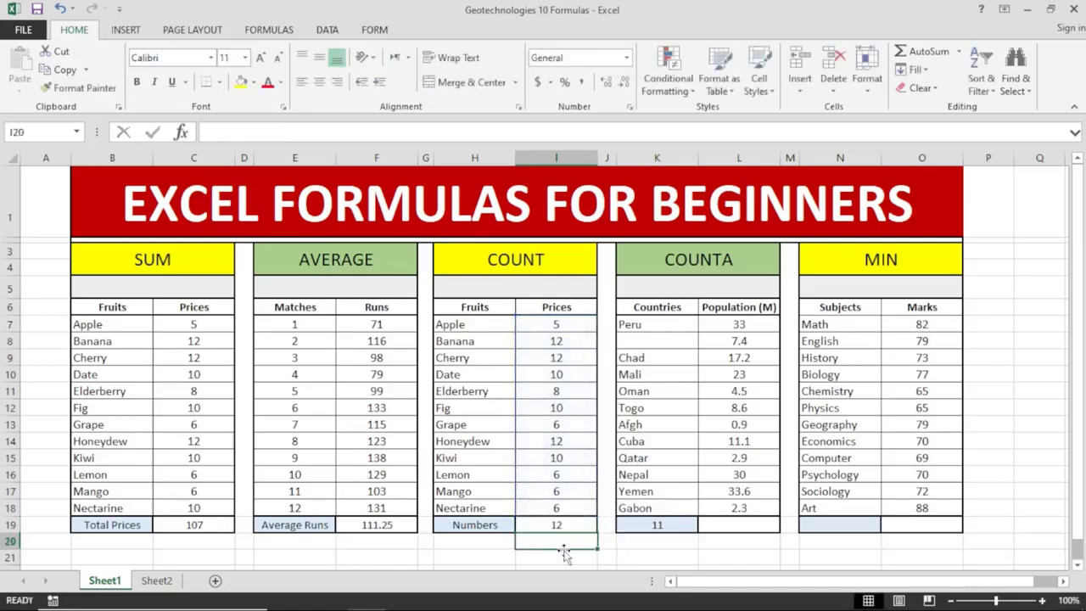
# Step: Replace the formula in cell I19 with a COUNTA formula over the prices in I7:I18
pyautogui.moveTo(555, 324); pyautogui.dragTo(546, 517)
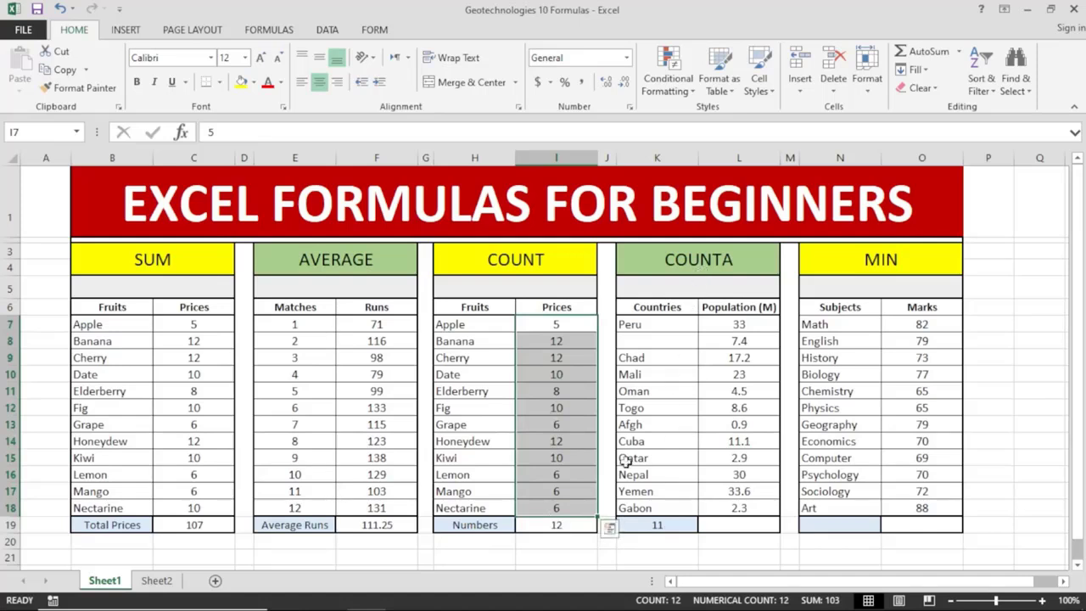
pyautogui.click(562, 528)
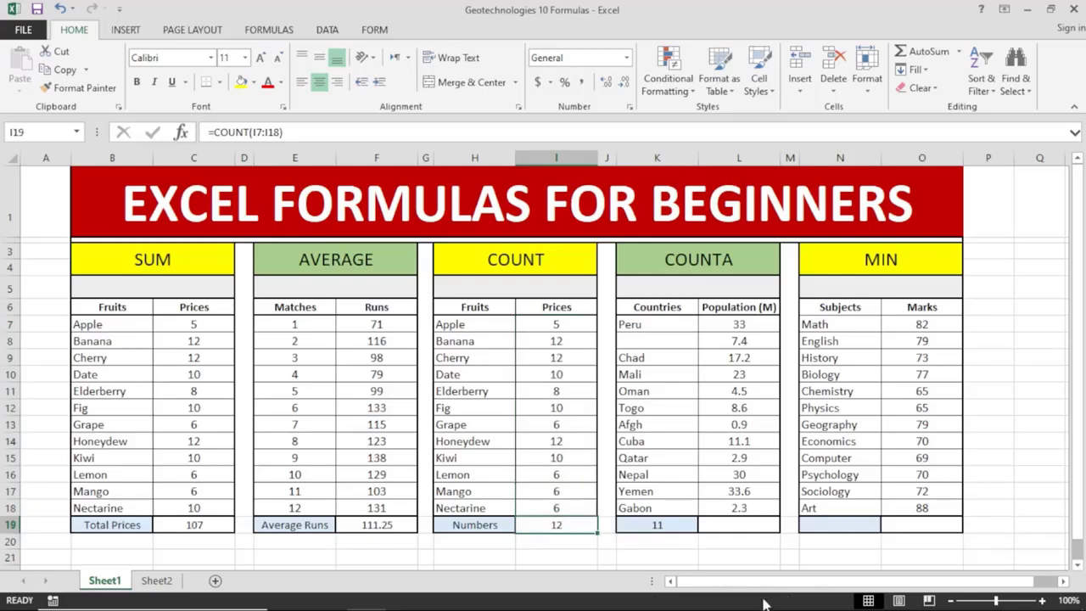
pyautogui.write('=count')
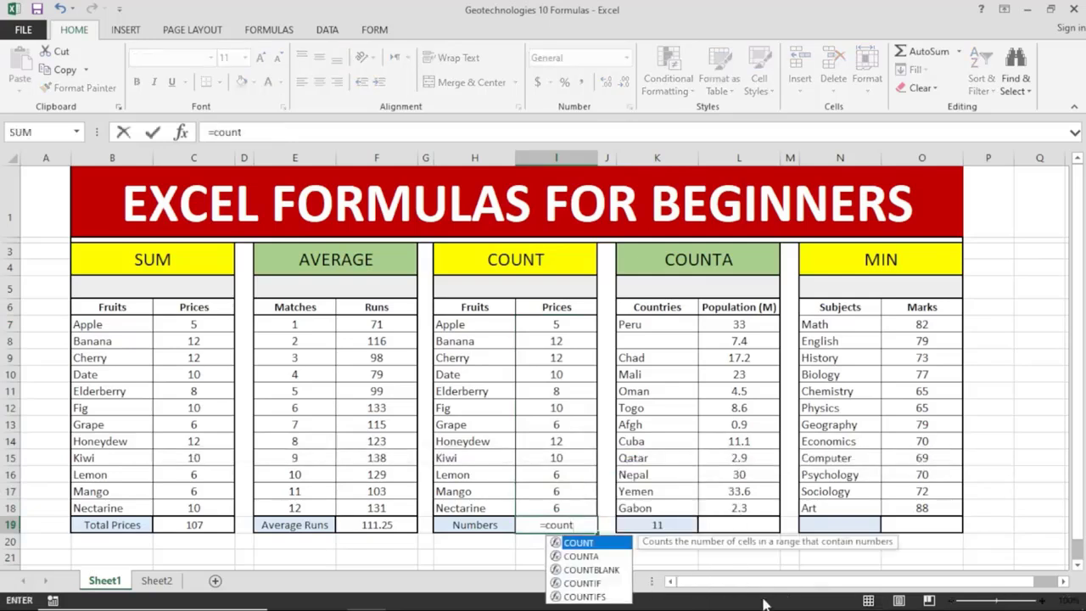
pyautogui.write('a(')
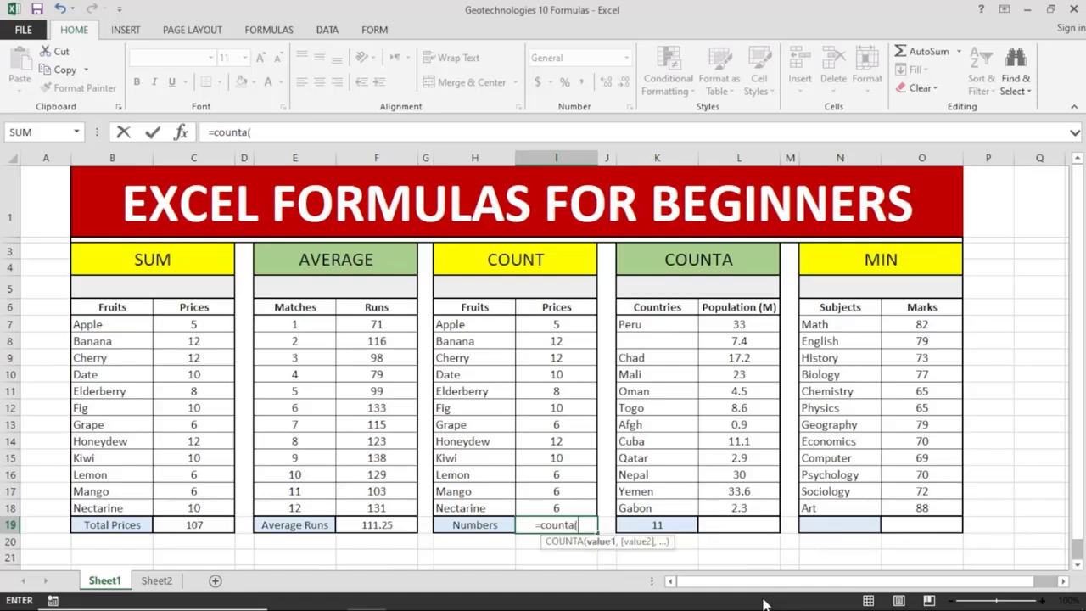
pyautogui.moveTo(577, 330); pyautogui.dragTo(566, 508)
pyautogui.press('Return')
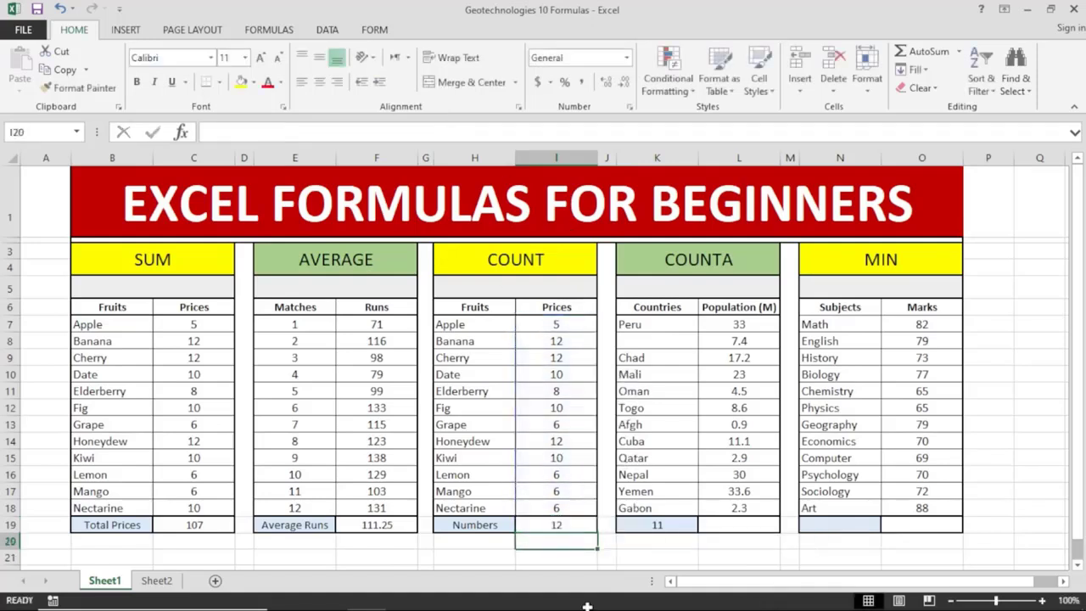
pyautogui.click(582, 525)
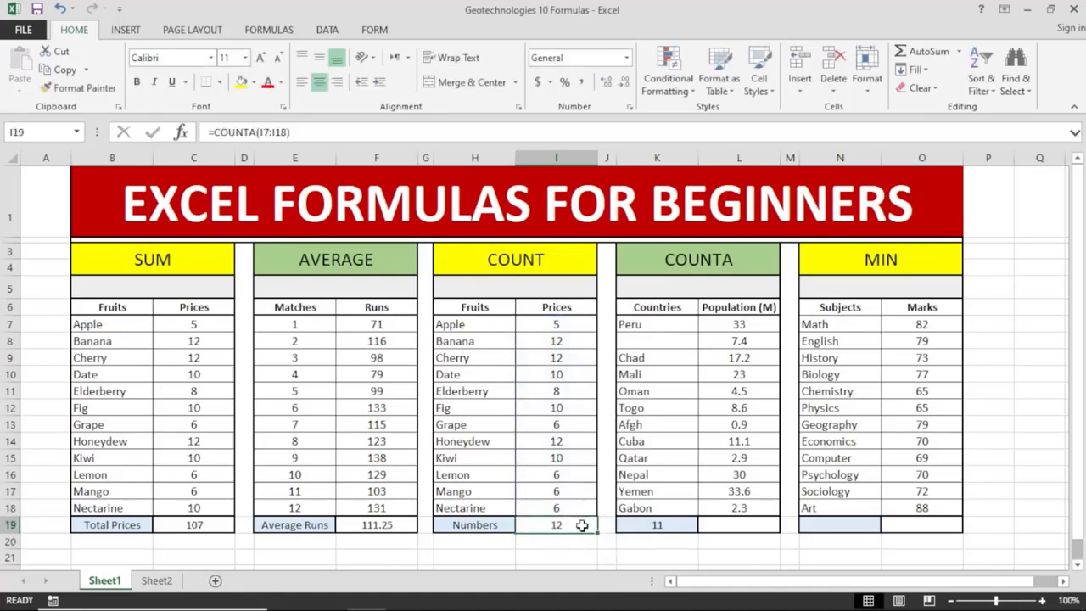
# Step: Replace the formula in cell K19 with a COUNT formula over the country names in K7:K18
pyautogui.click(649, 526)
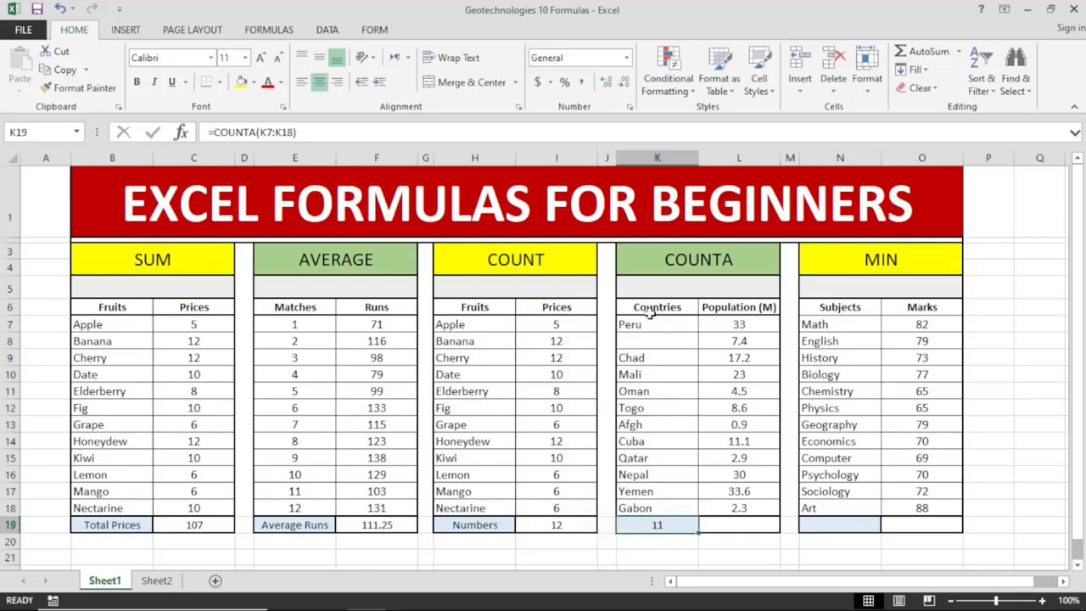
pyautogui.moveTo(647, 317); pyautogui.dragTo(650, 508)
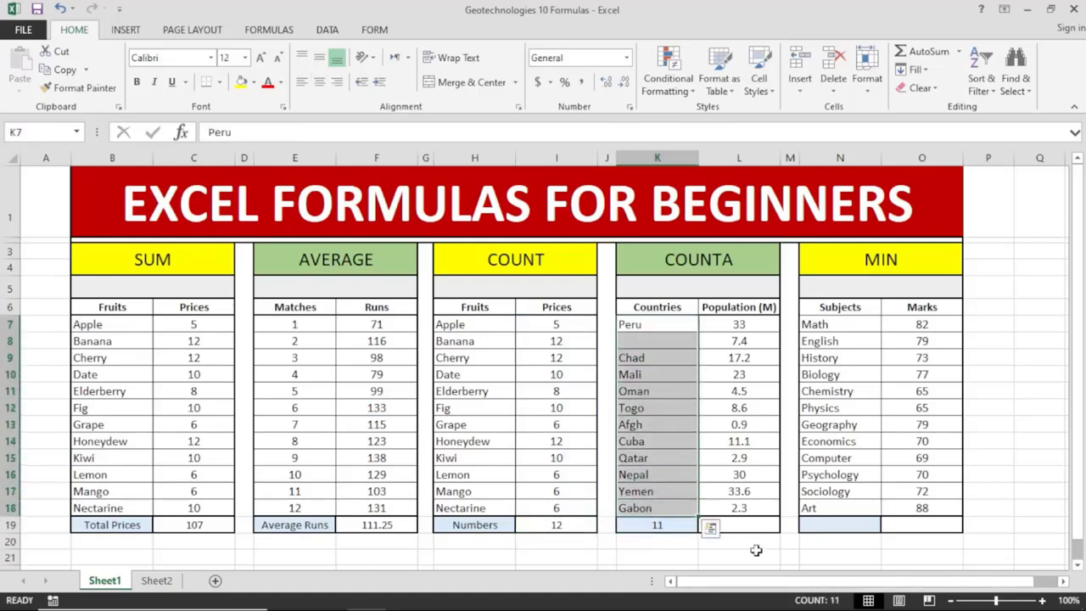
pyautogui.click(677, 526)
pyautogui.write('=count(')
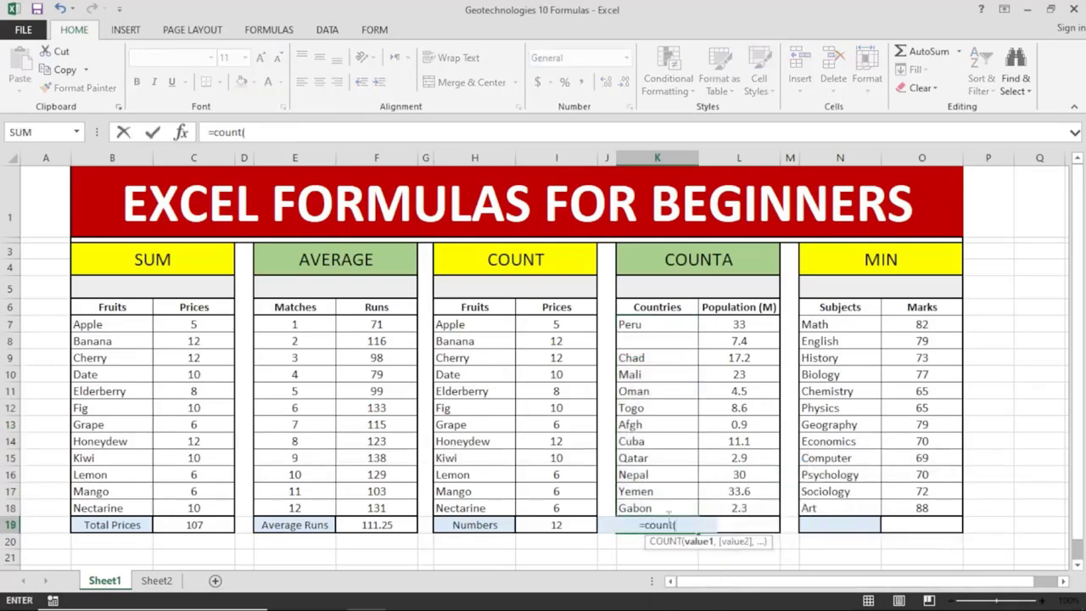
pyautogui.moveTo(659, 321); pyautogui.dragTo(656, 510)
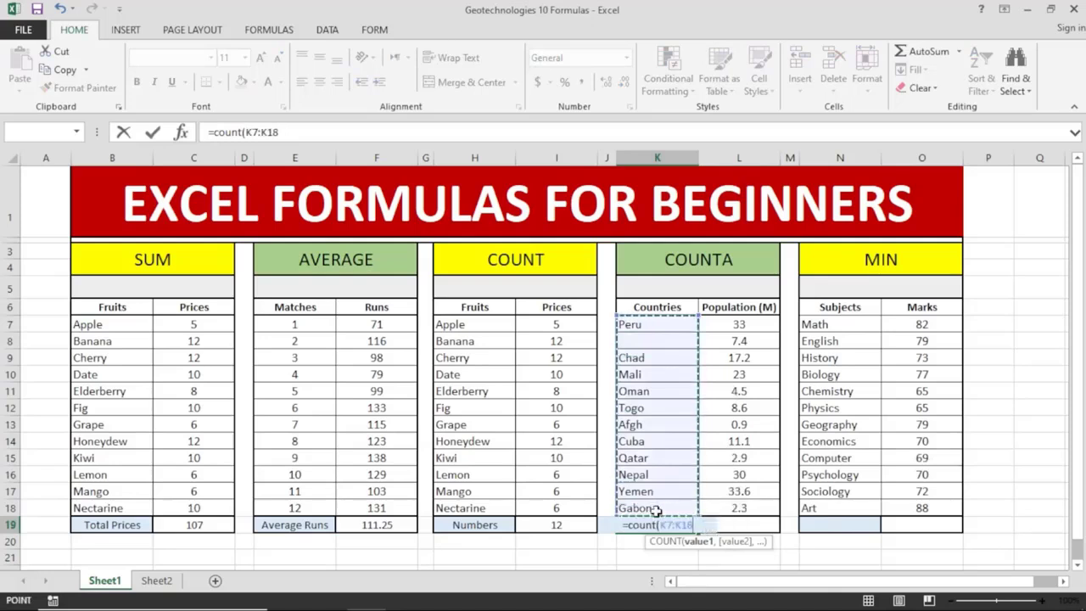
pyautogui.write(')')
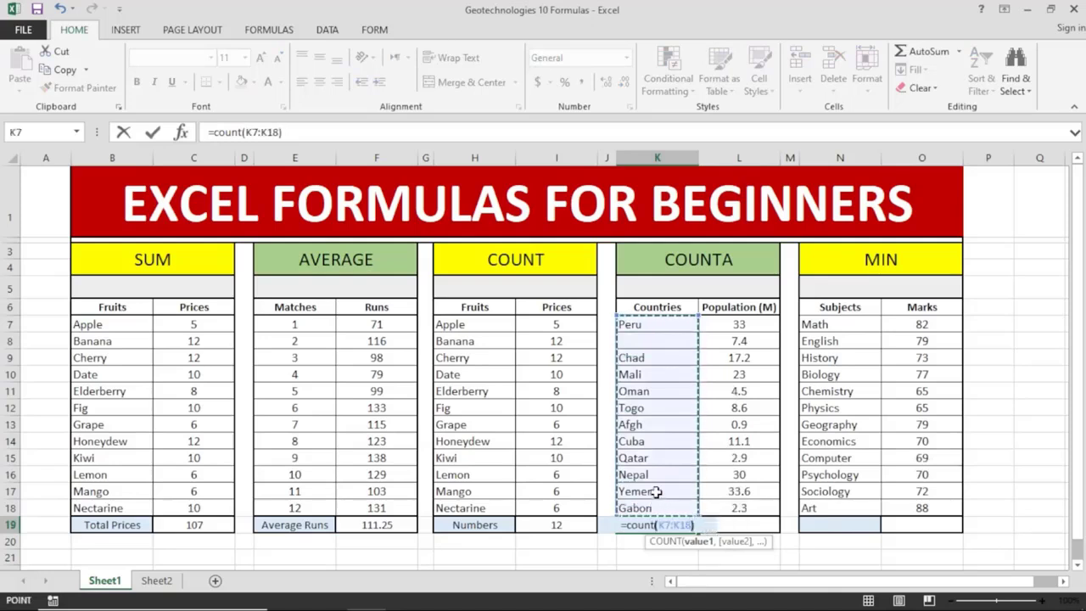
pyautogui.press('Return')
pyautogui.click(671, 527)
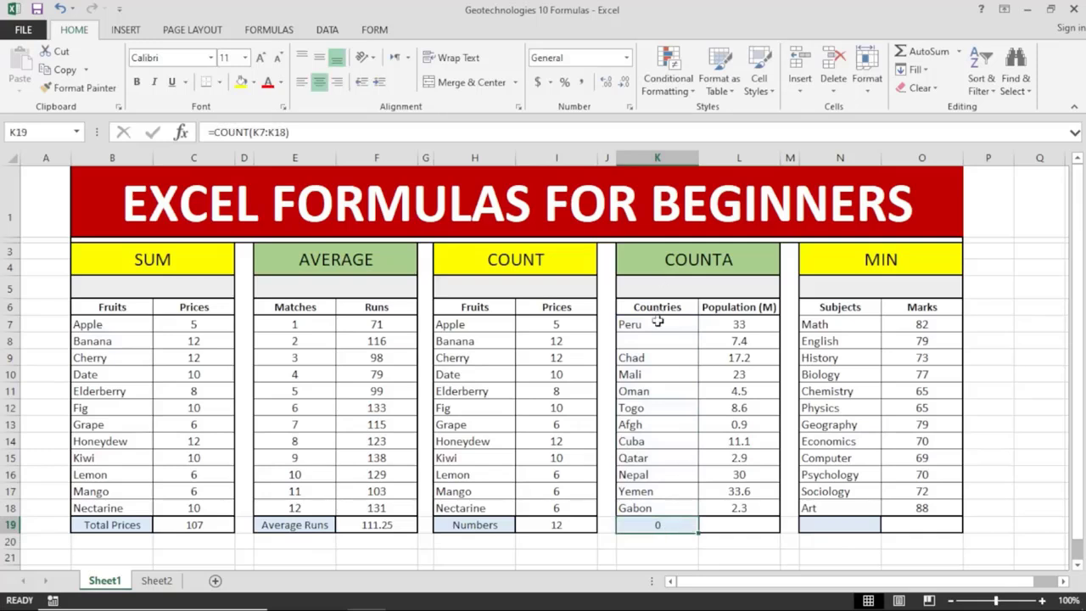
# Step: Count the non-empty country cells in K7:K18 with a COUNTA formula in cell K19
pyautogui.moveTo(666, 330); pyautogui.dragTo(666, 509)
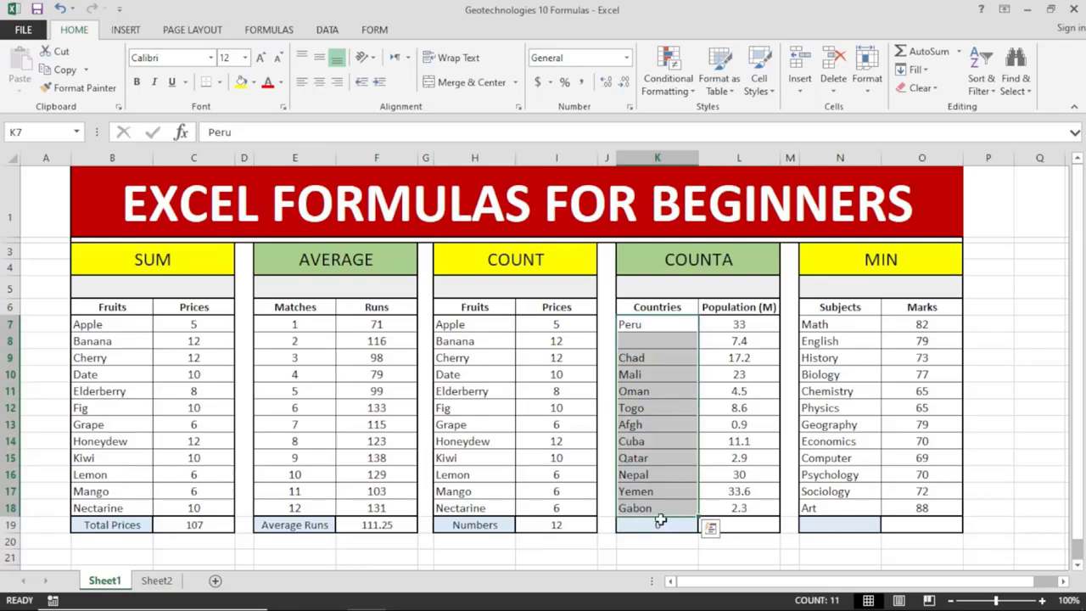
pyautogui.click(667, 524)
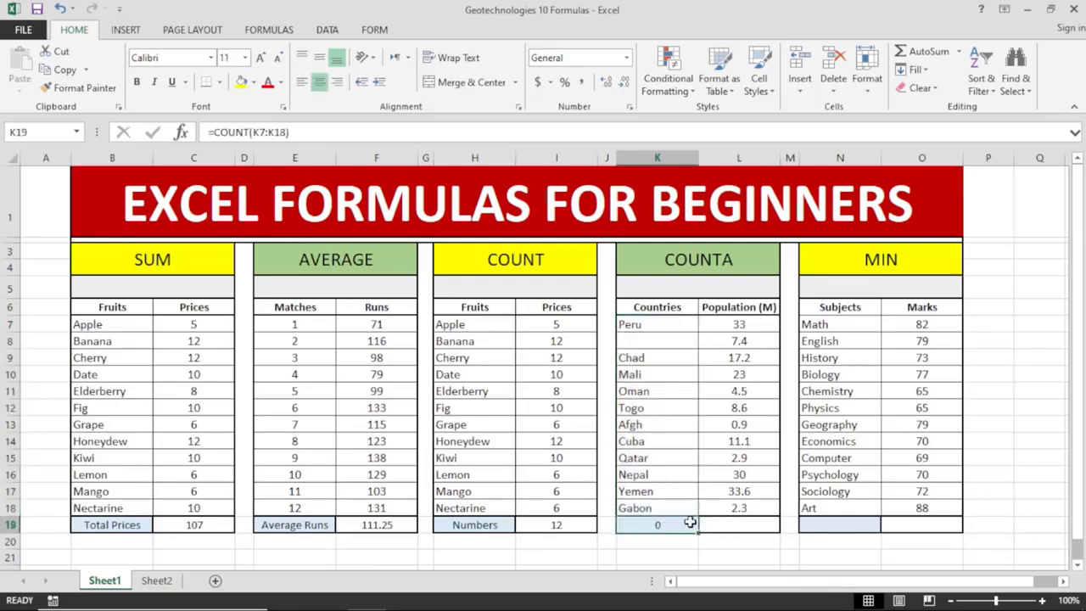
pyautogui.write('=coiun')
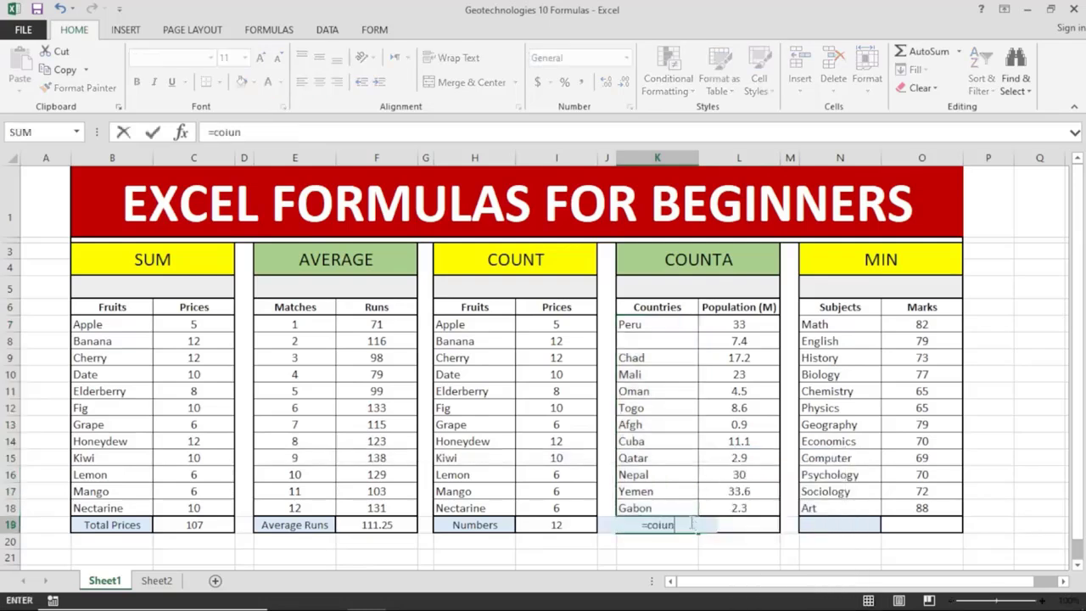
pyautogui.press('BackSpace')
pyautogui.press('BackSpace')
pyautogui.press('BackSpace')
pyautogui.write('ooun')
pyautogui.press('BackSpace')
pyautogui.press('BackSpace')
pyautogui.press('BackSpace')
pyautogui.press('BackSpace')
pyautogui.write('u')
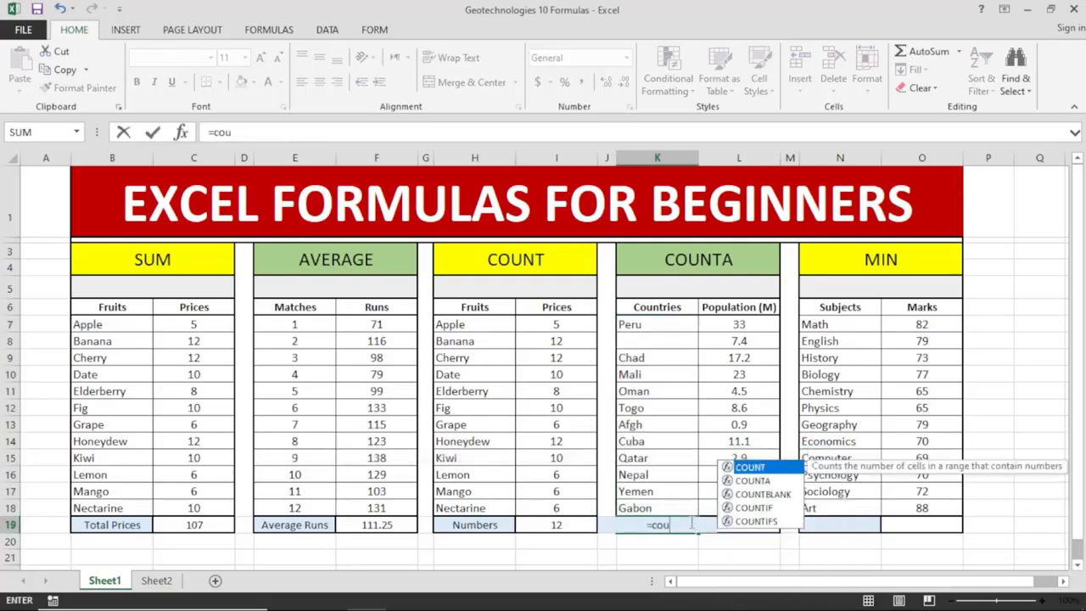
pyautogui.write('nta')
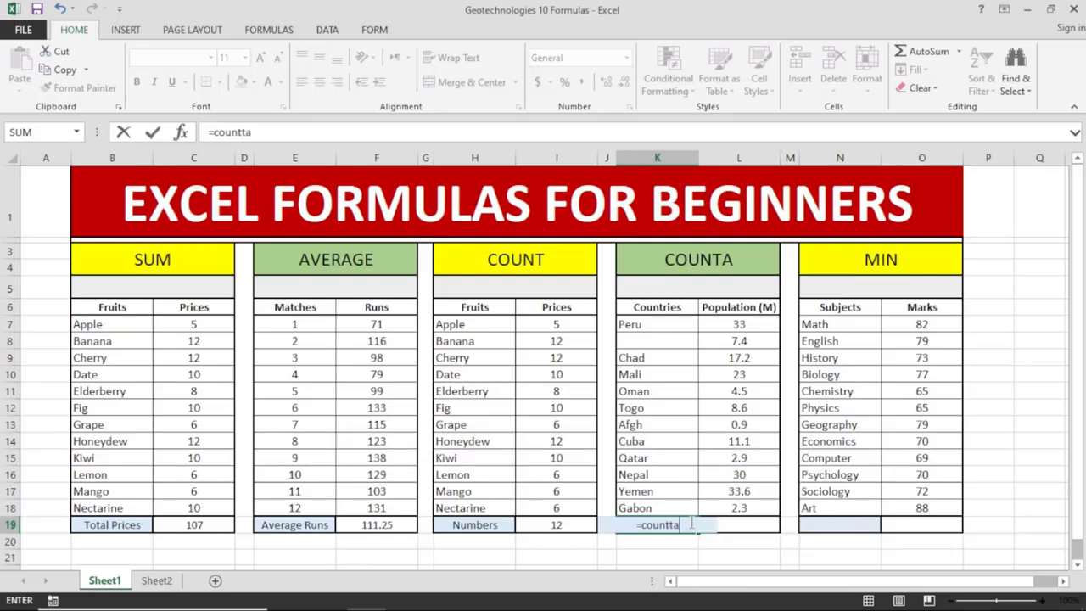
pyautogui.write('(')
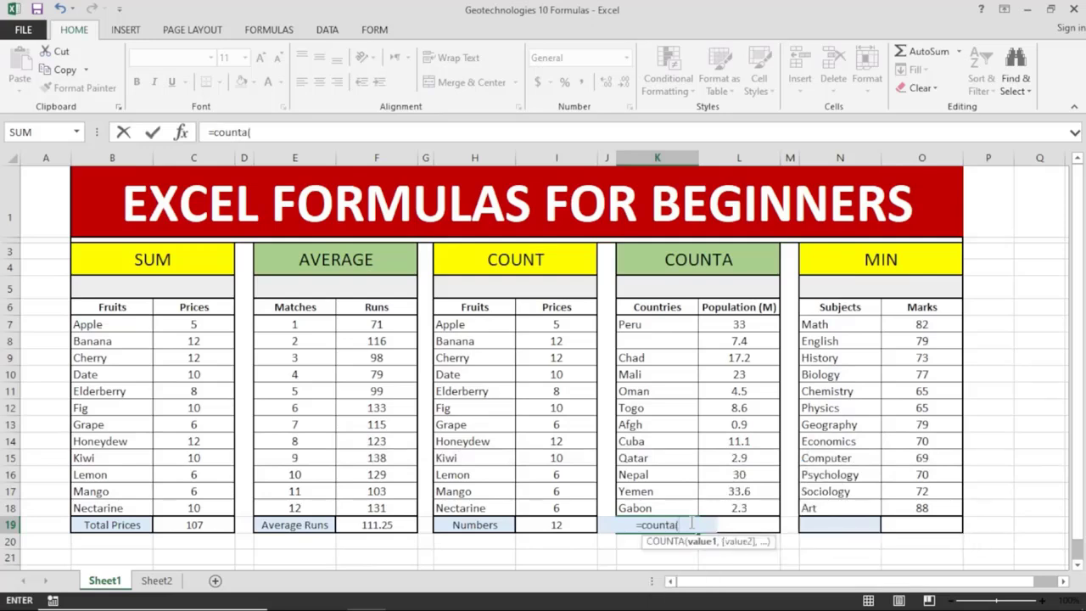
pyautogui.moveTo(673, 327); pyautogui.dragTo(660, 507)
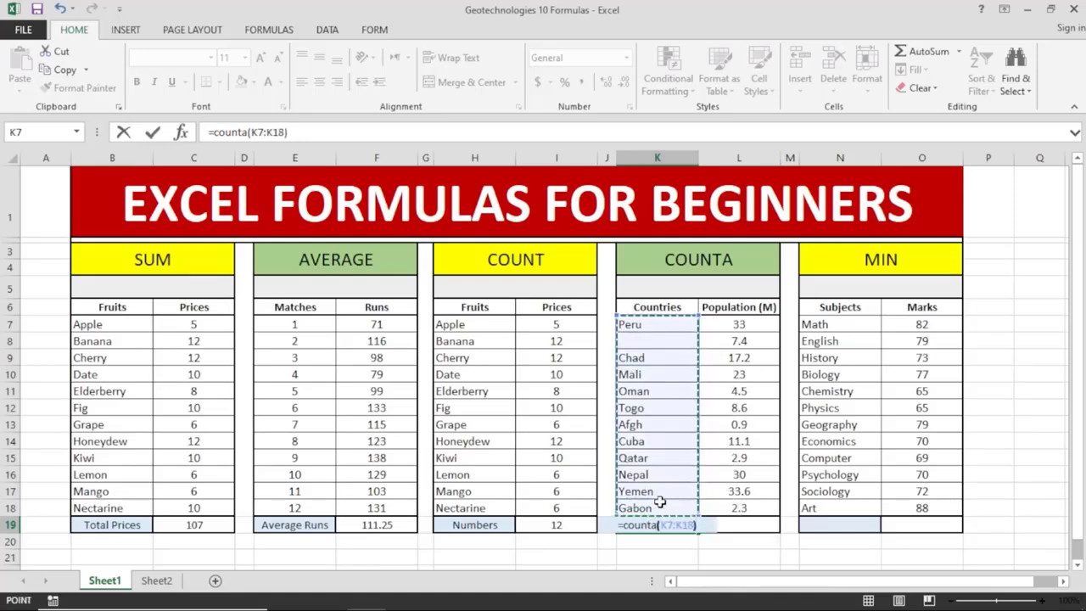
pyautogui.press('Return')
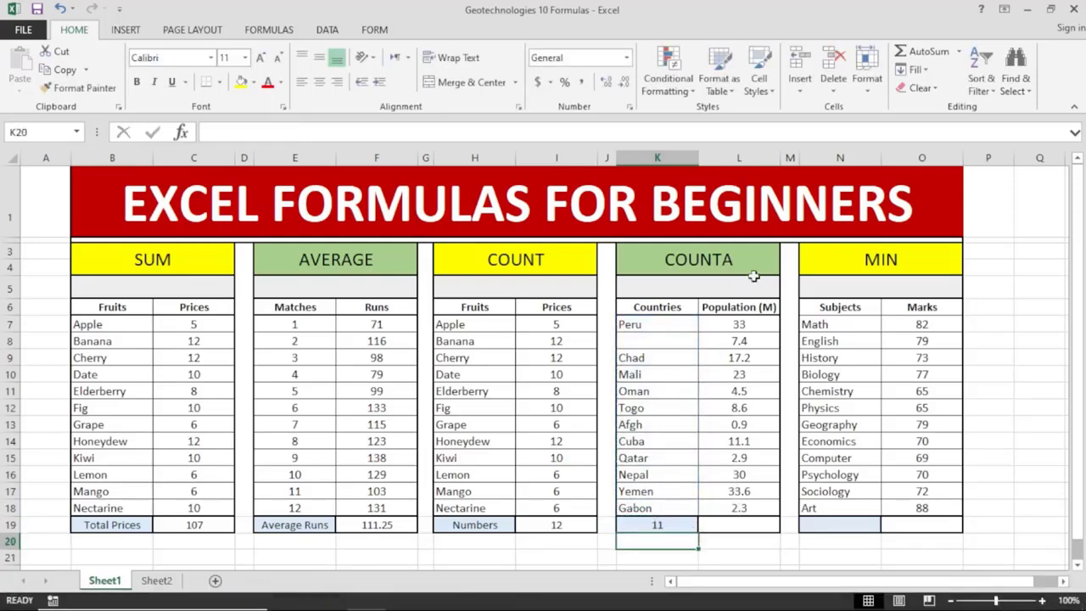
# Step: Count the population entries in L7:L18 with a COUNTA formula in cell L19
pyautogui.moveTo(676, 324); pyautogui.dragTo(670, 491)
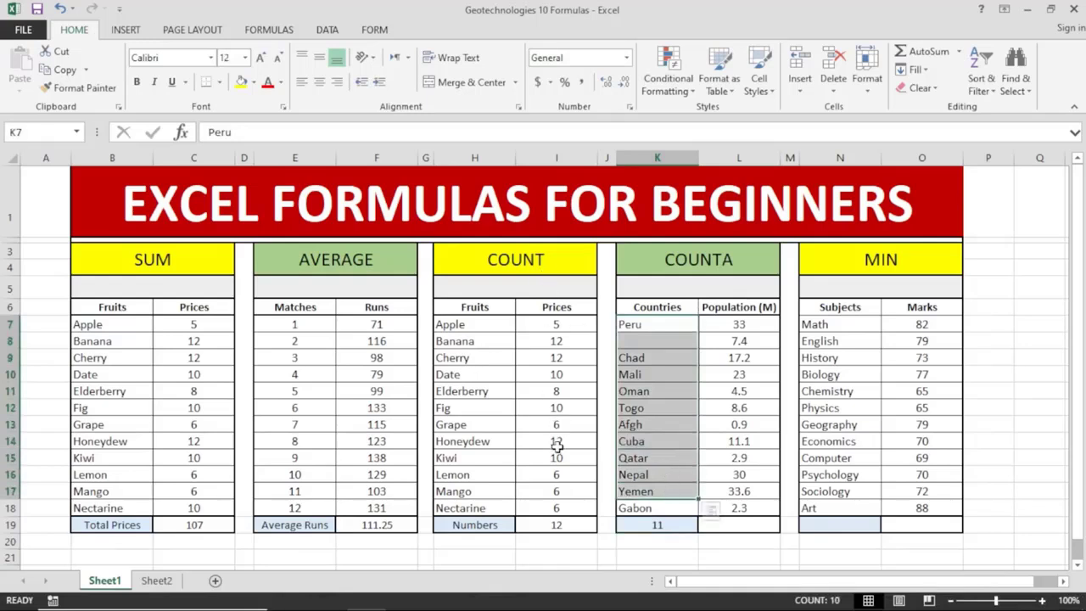
pyautogui.moveTo(564, 324); pyautogui.dragTo(566, 501)
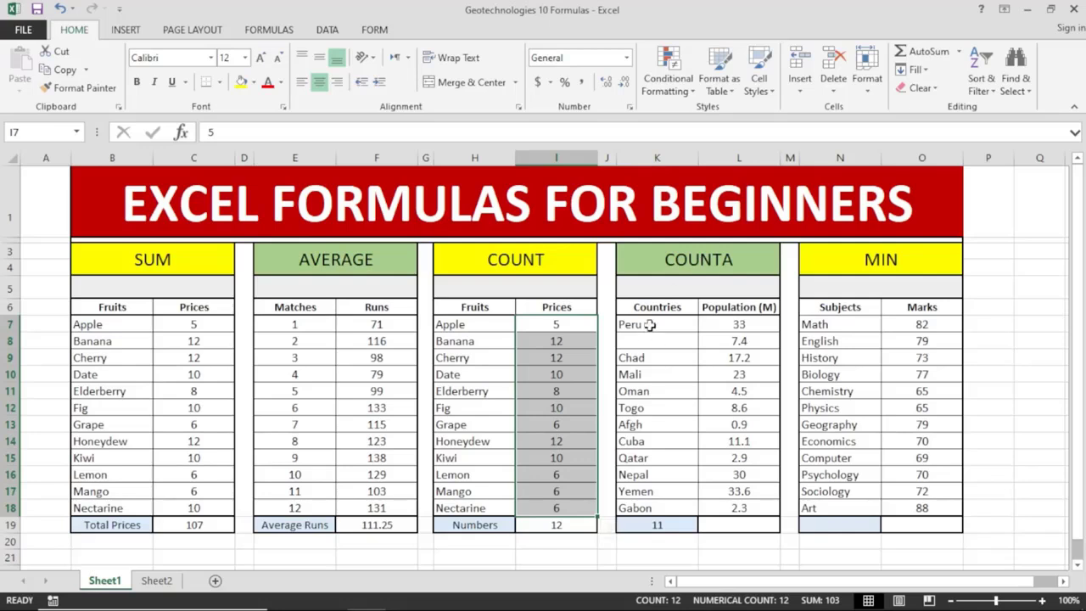
pyautogui.moveTo(650, 326); pyautogui.dragTo(650, 509)
pyautogui.moveTo(747, 326); pyautogui.dragTo(735, 509)
pyautogui.click(731, 531)
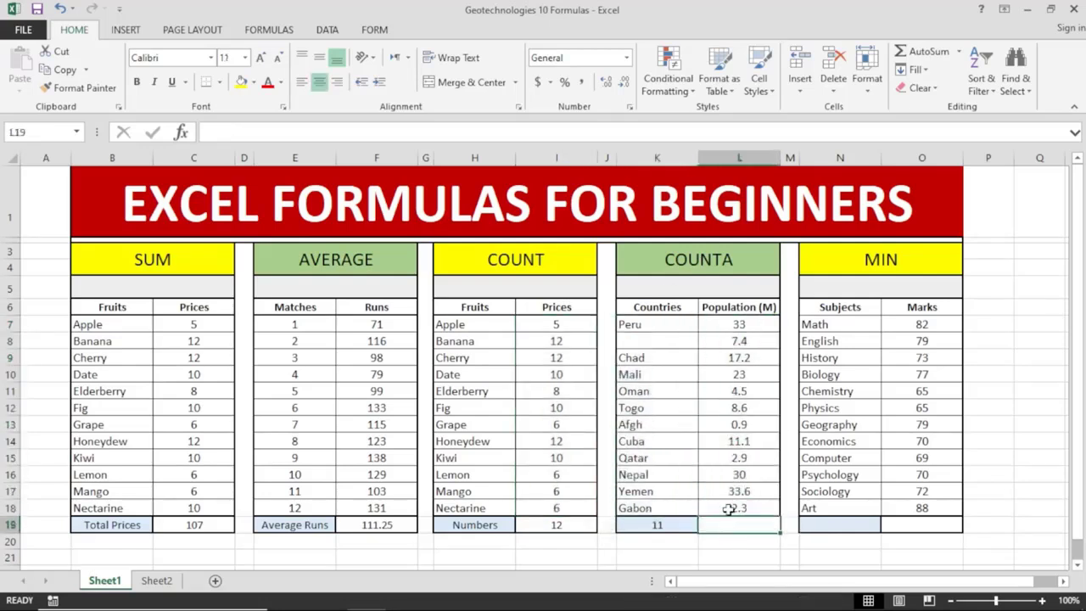
pyautogui.write('=coun')
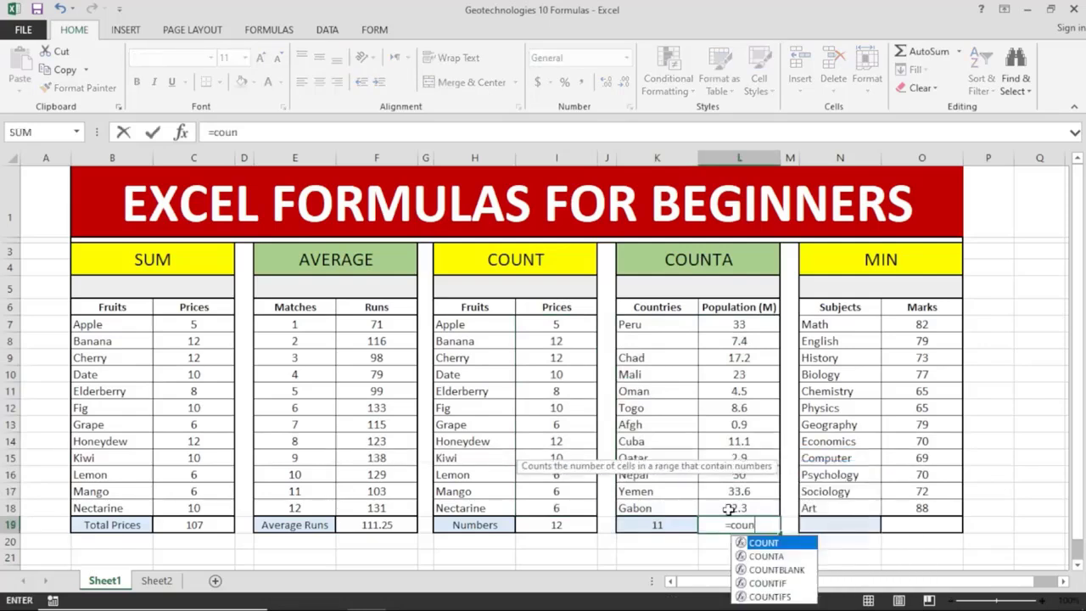
pyautogui.write('ta(')
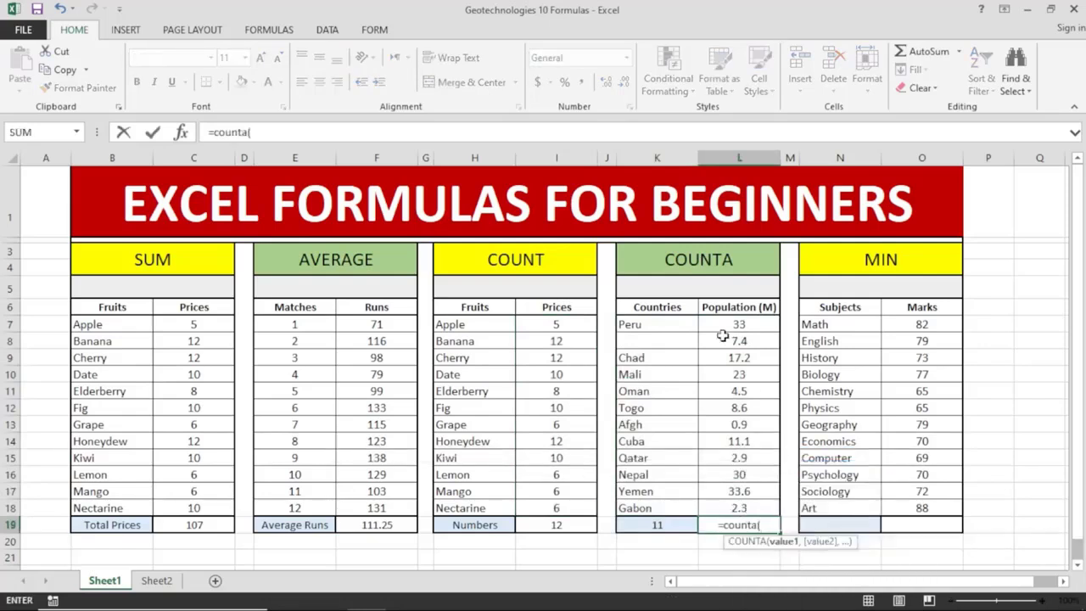
pyautogui.moveTo(720, 324); pyautogui.dragTo(727, 510)
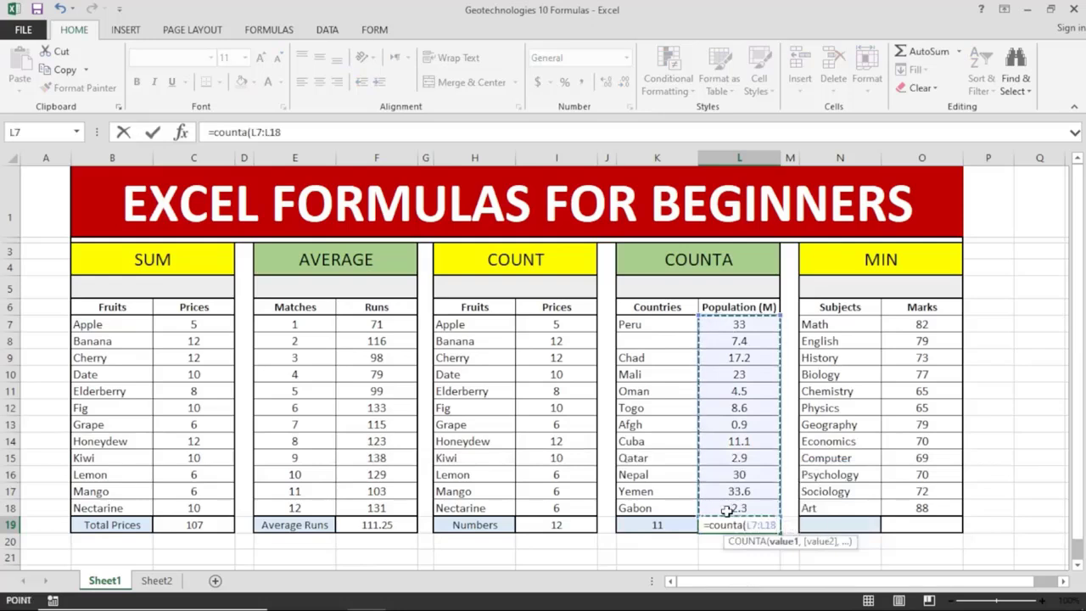
pyautogui.press('Return')
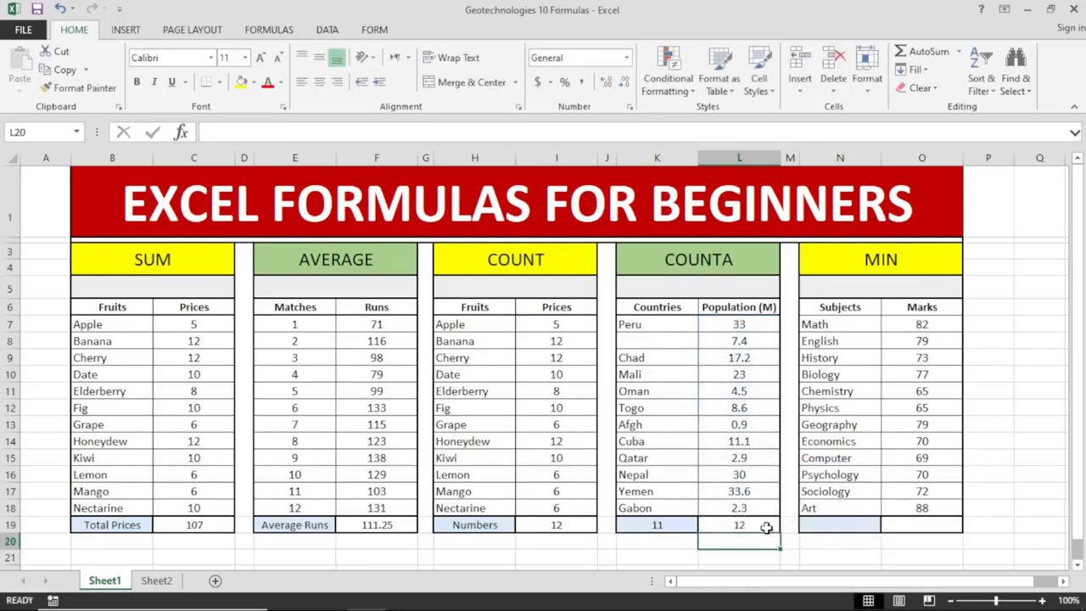
pyautogui.click(708, 393)
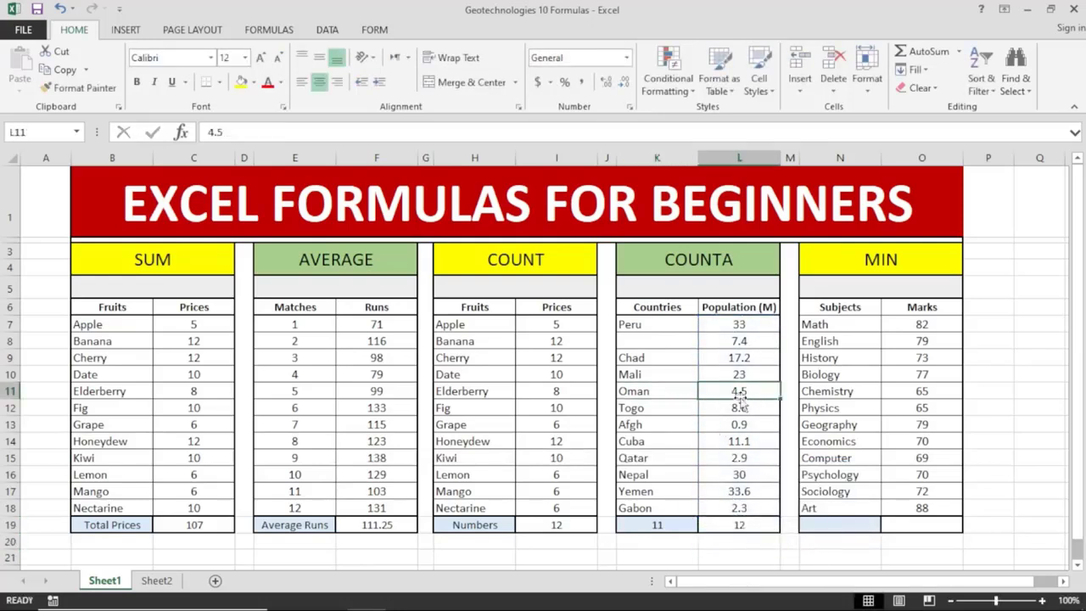
# Step: Find the lowest subject mark in O7:O18 with a MIN formula in cell O19, and select the Chemistry and Physics rows
pyautogui.click(820, 520)
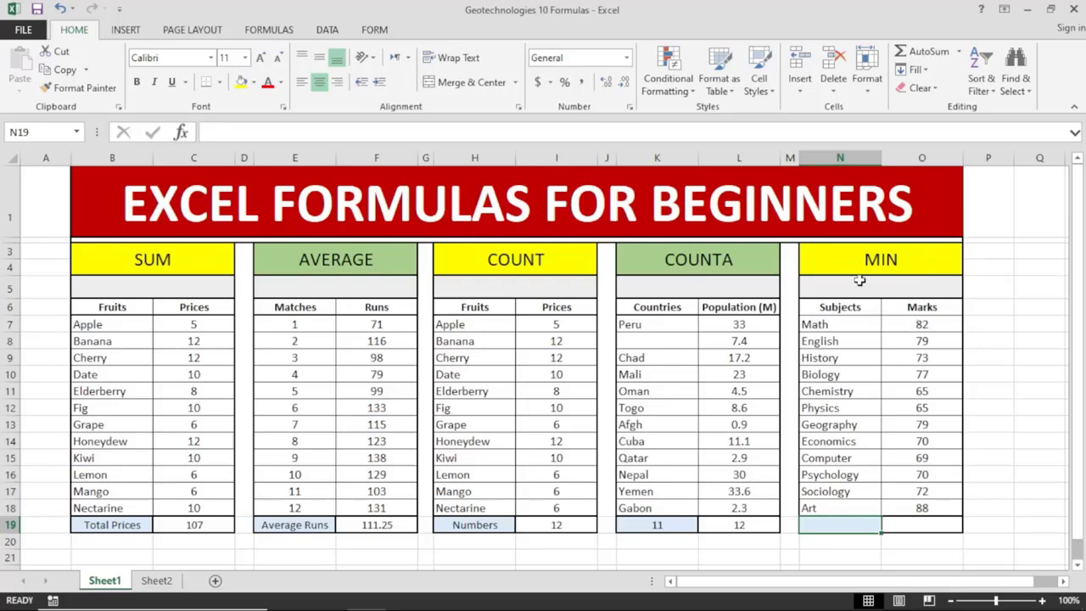
pyautogui.moveTo(931, 330); pyautogui.dragTo(929, 519)
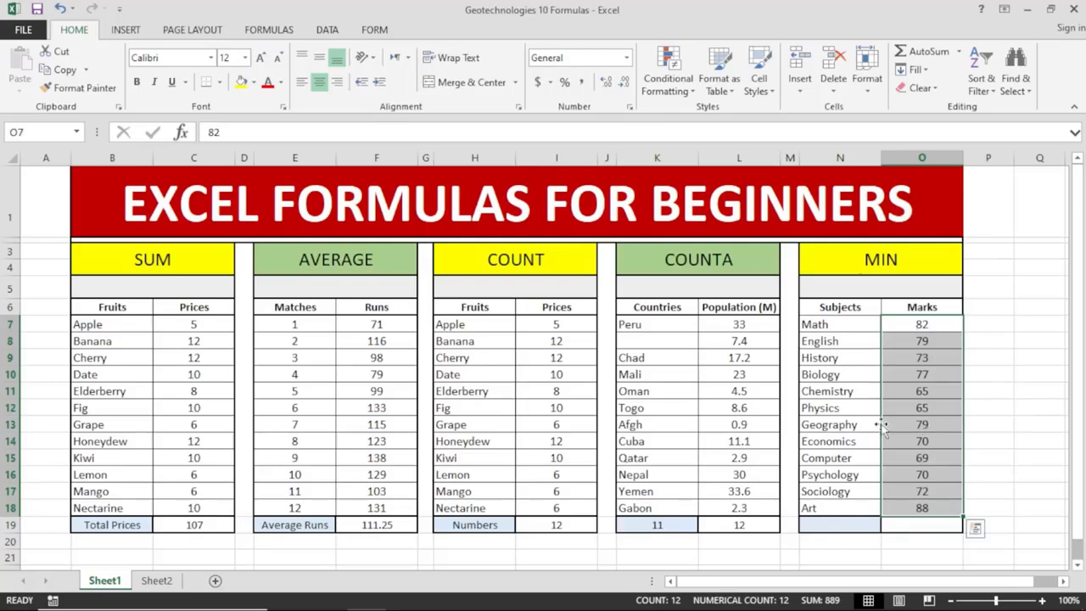
pyautogui.click(932, 411)
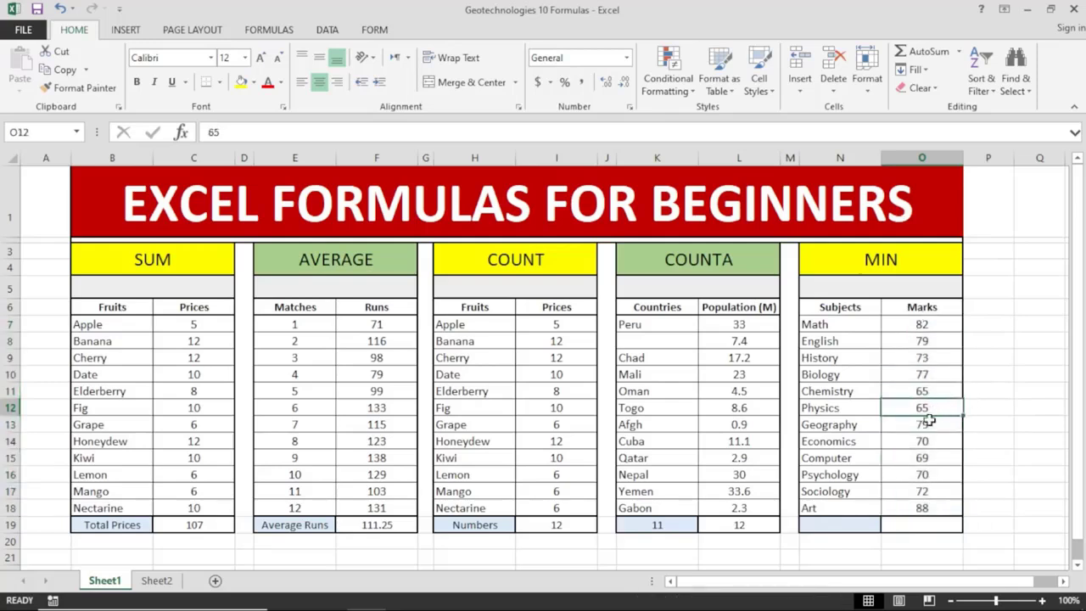
pyautogui.click(921, 360)
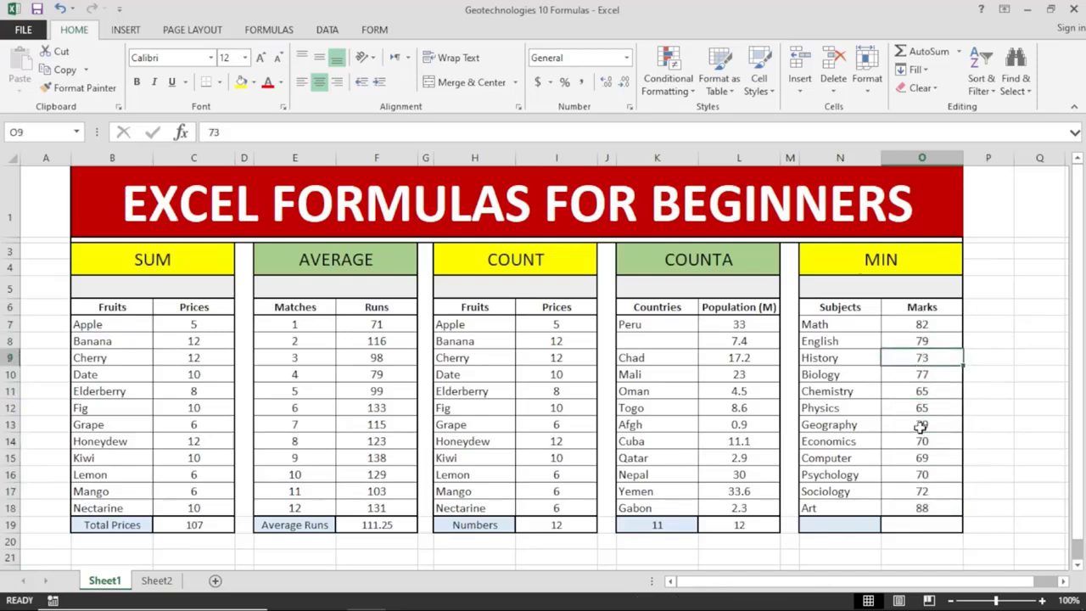
pyautogui.click(915, 523)
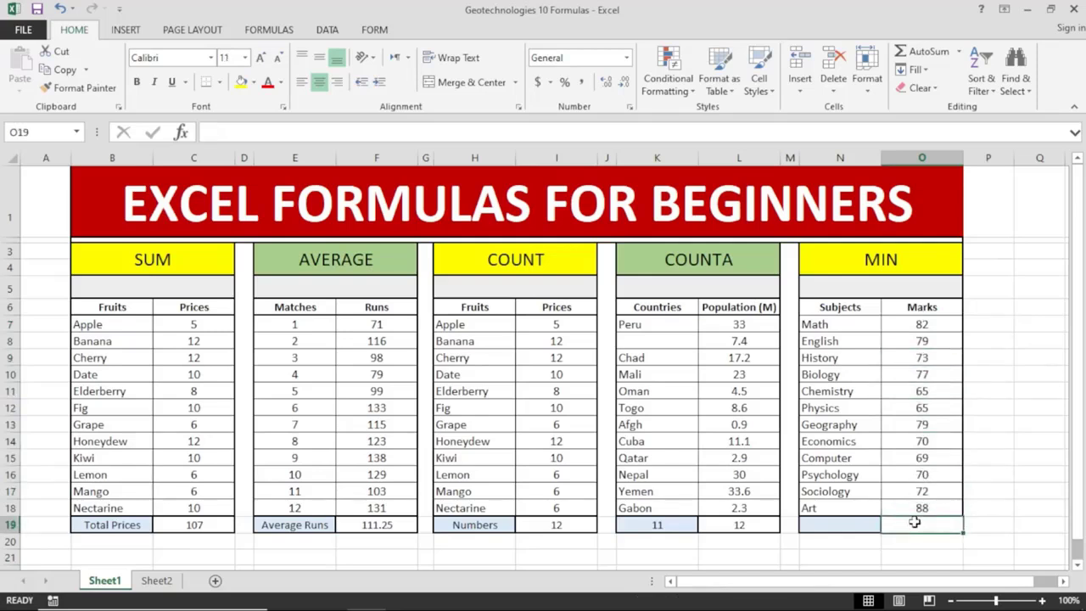
pyautogui.write('=min')
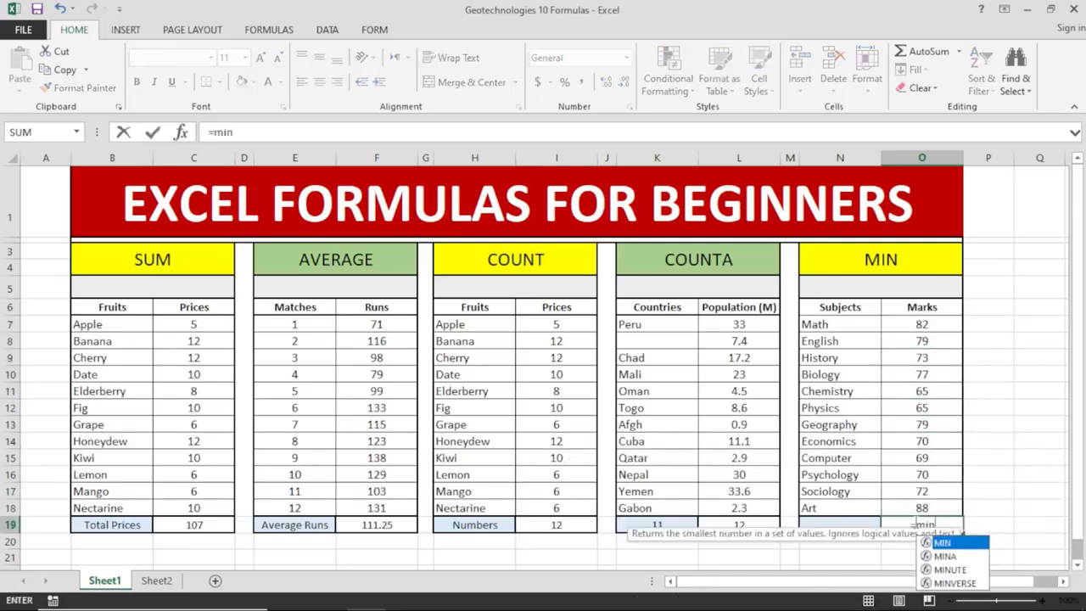
pyautogui.write('(')
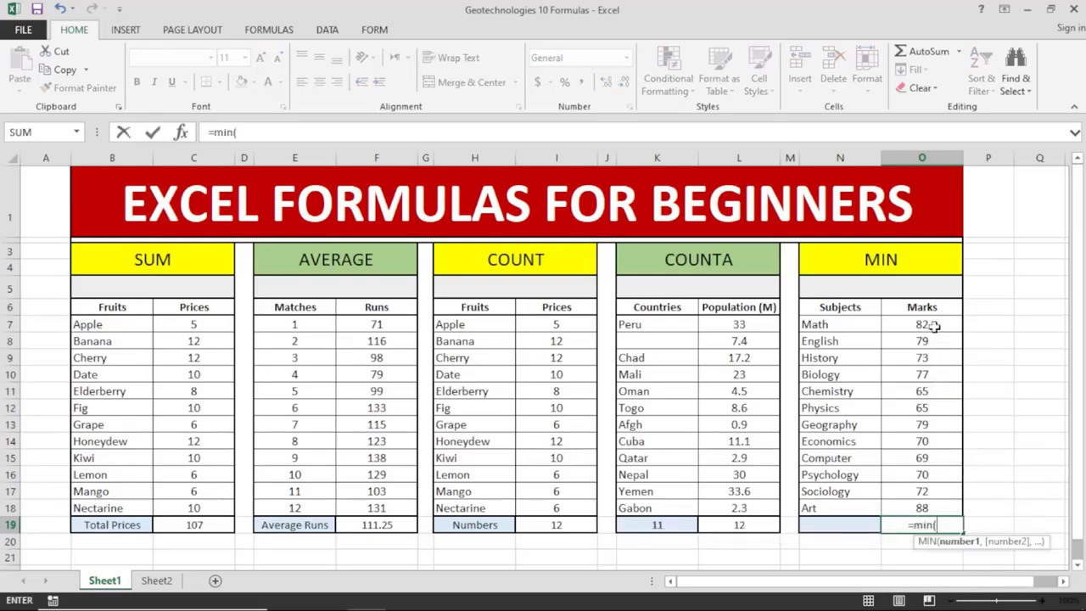
pyautogui.moveTo(929, 326); pyautogui.dragTo(934, 507)
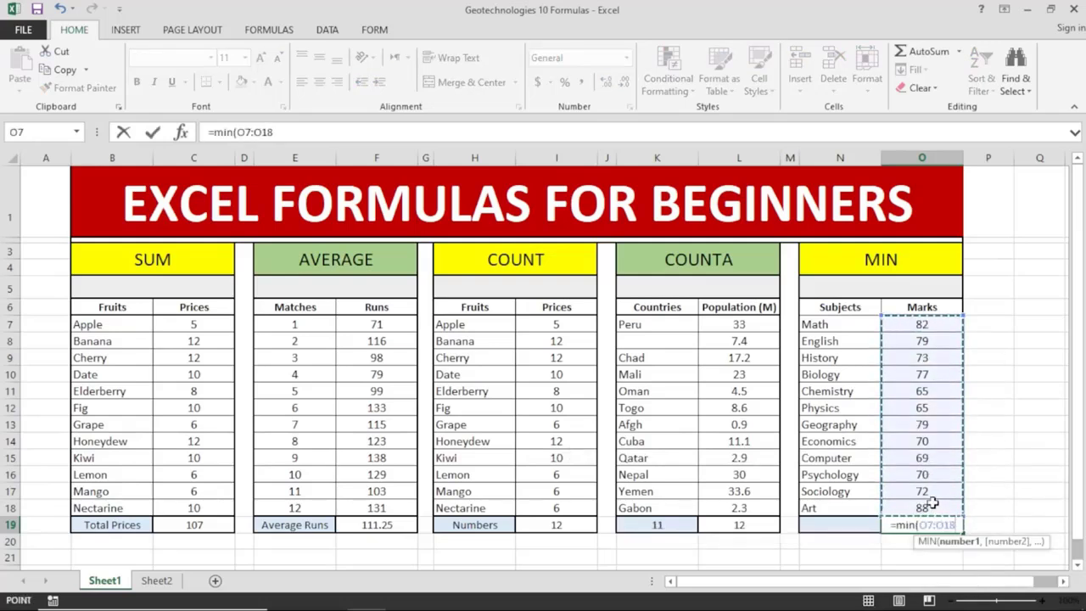
pyautogui.write(')')
pyautogui.press('Return')
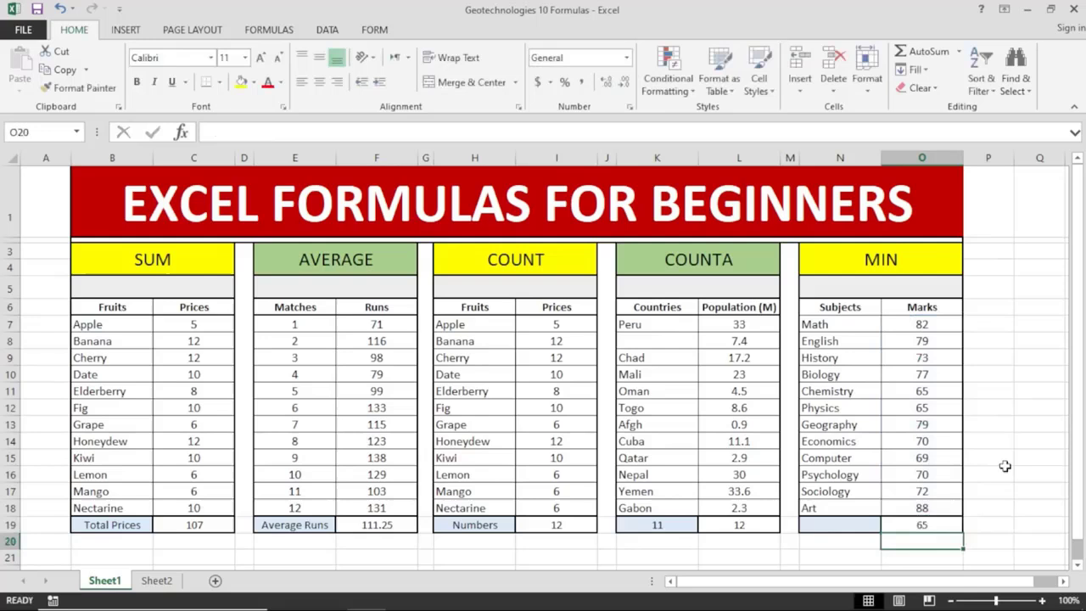
pyautogui.click(940, 526)
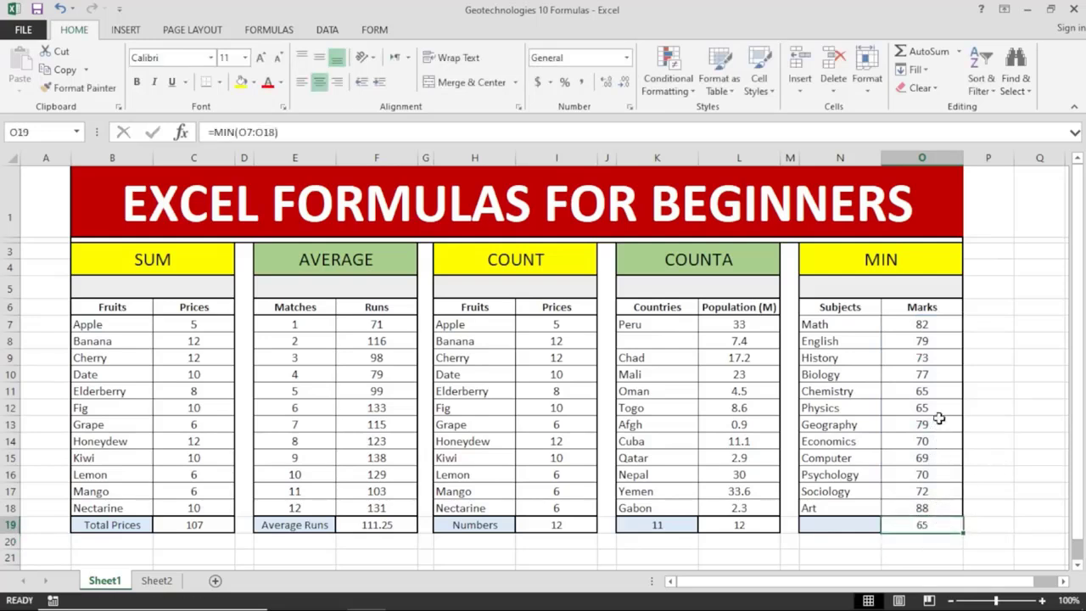
pyautogui.moveTo(937, 412); pyautogui.dragTo(854, 393)
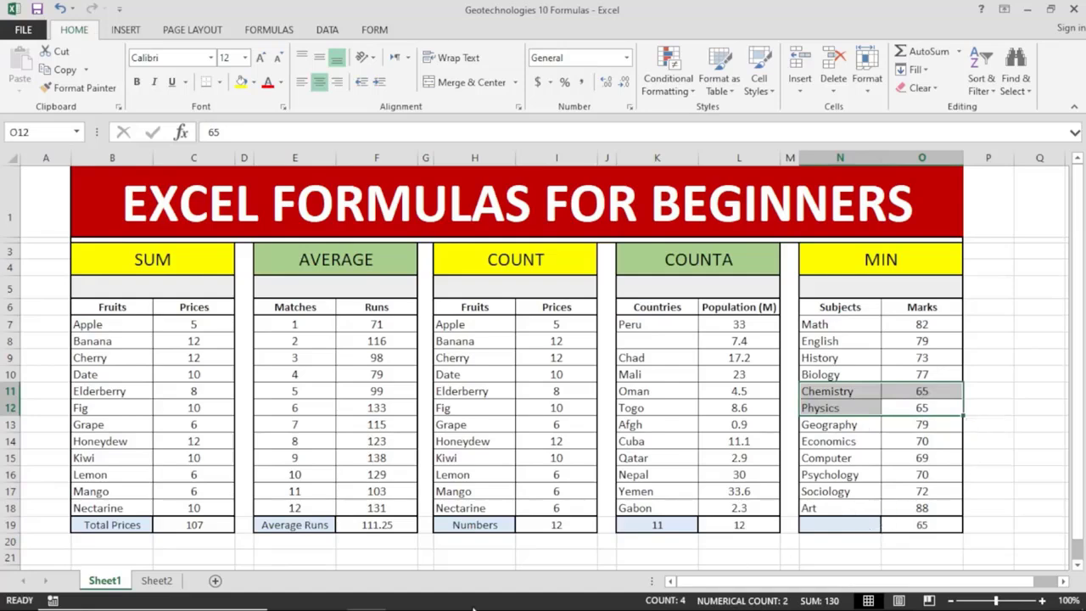
# Step: On Sheet2, find the highest fruit price in C7:C18 with a MAX formula in cell C19, and check it against the listed prices
pyautogui.click(156, 580)
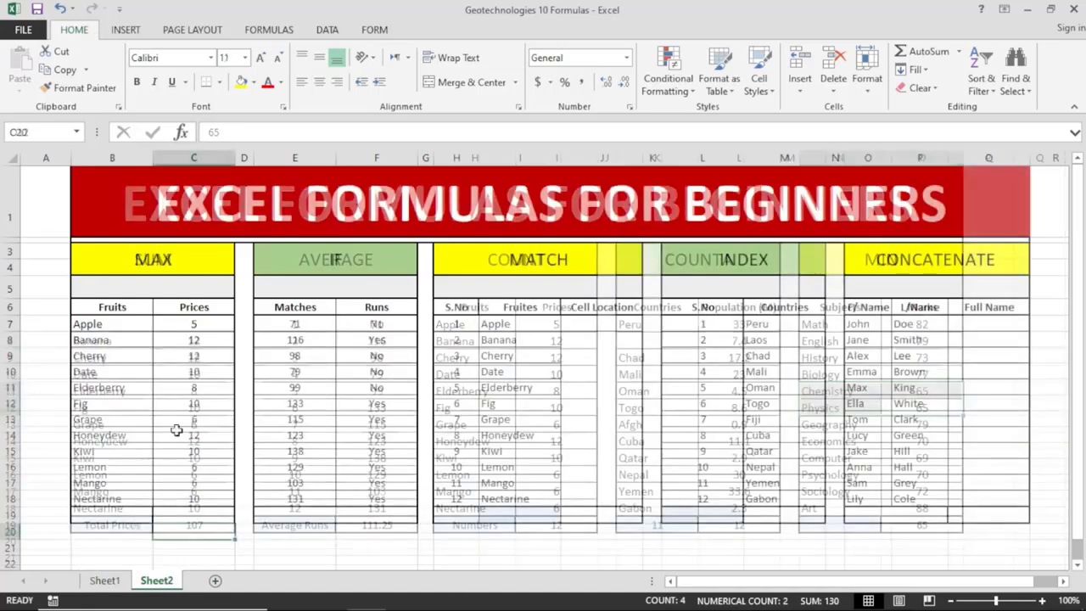
pyautogui.moveTo(140, 321); pyautogui.dragTo(142, 500)
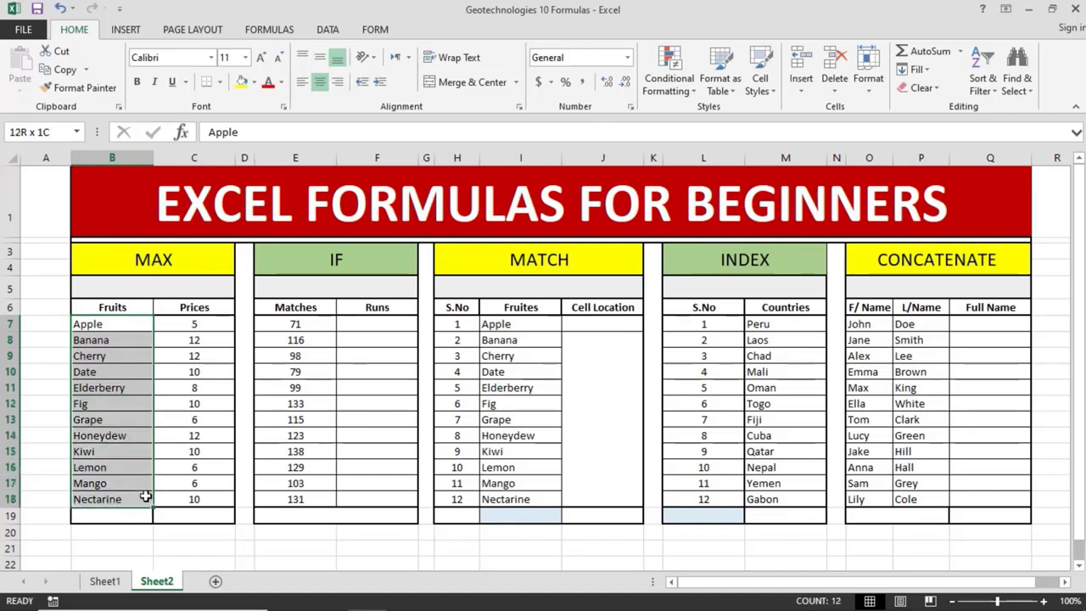
pyautogui.moveTo(214, 324); pyautogui.dragTo(212, 499)
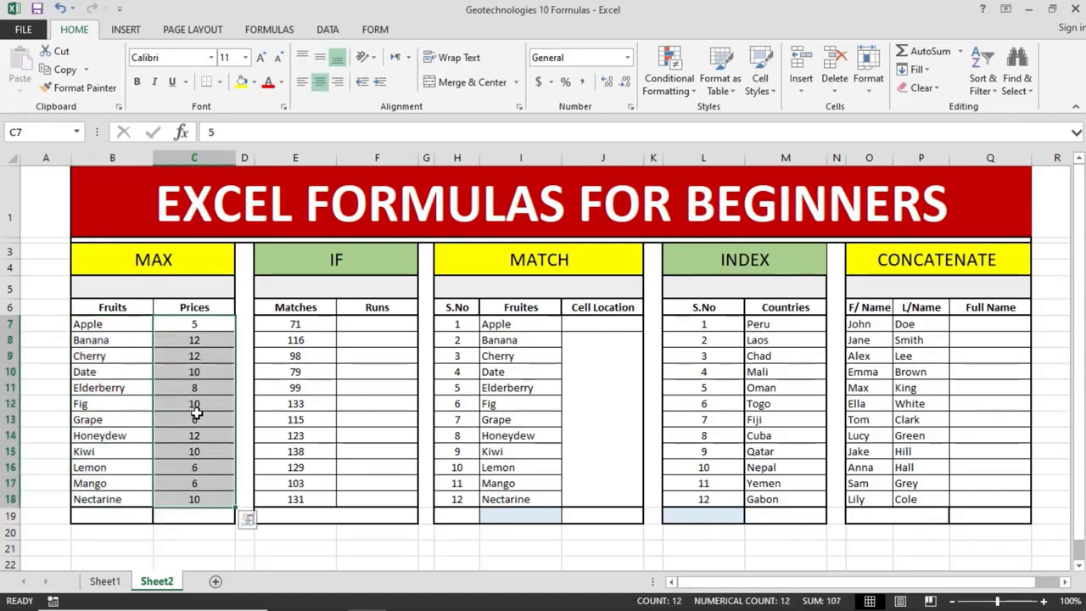
pyautogui.click(204, 515)
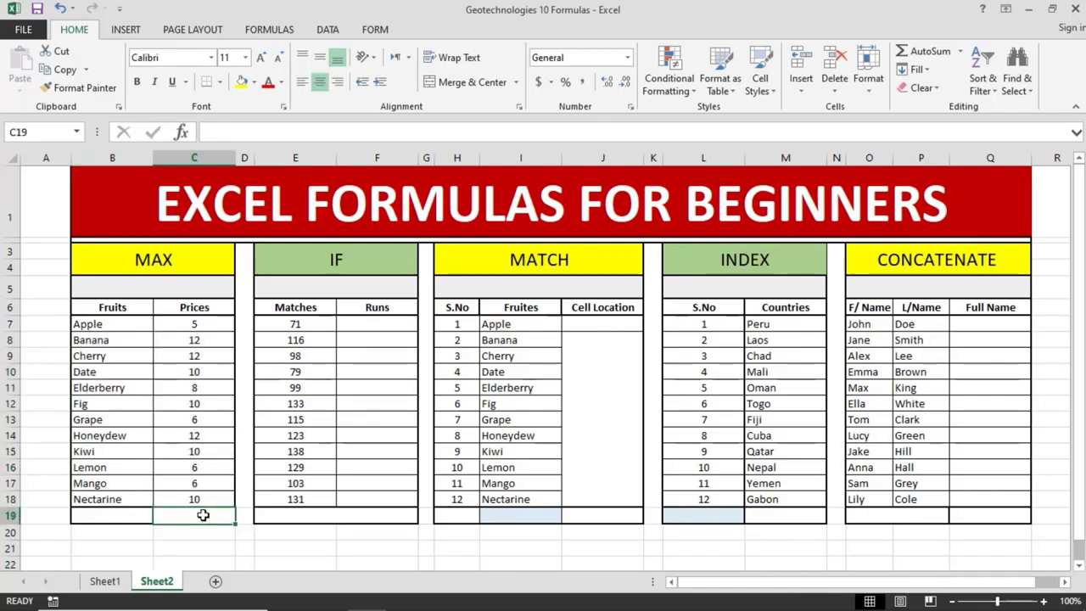
pyautogui.write('=')
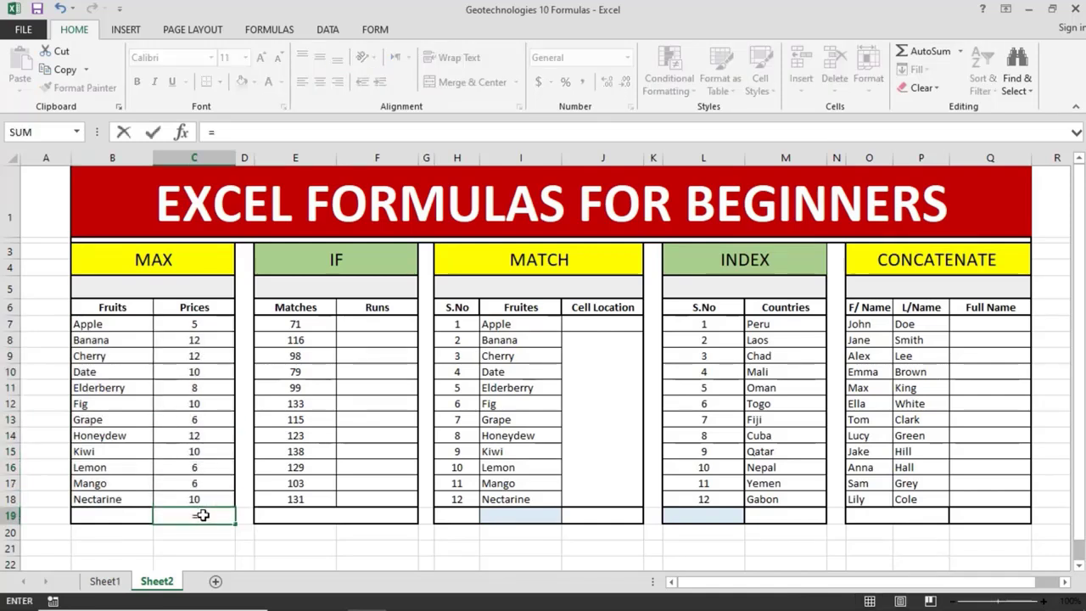
pyautogui.write('max(')
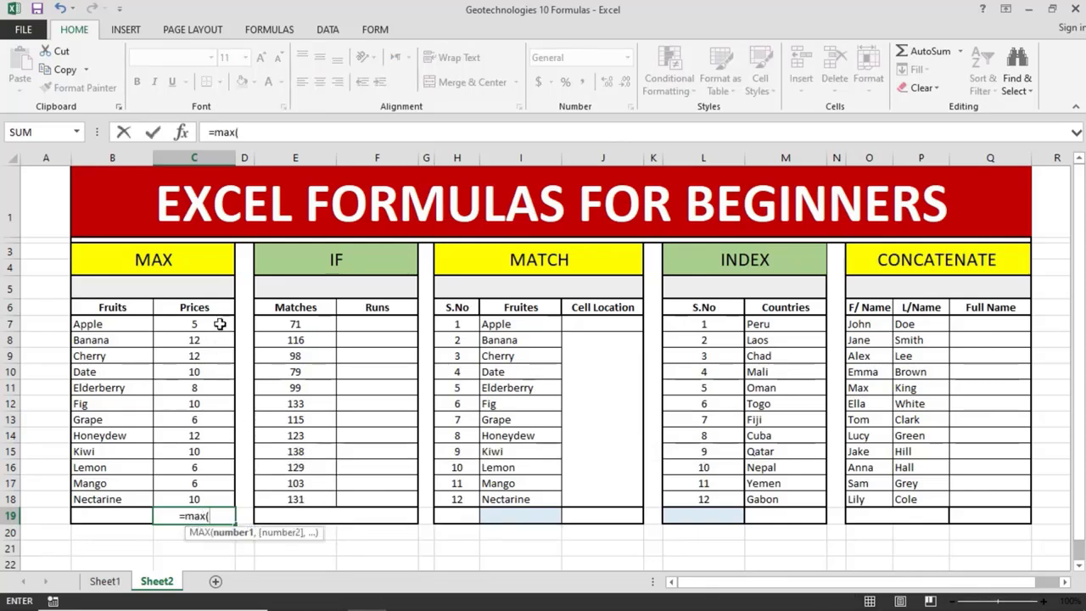
pyautogui.moveTo(220, 324); pyautogui.dragTo(213, 497)
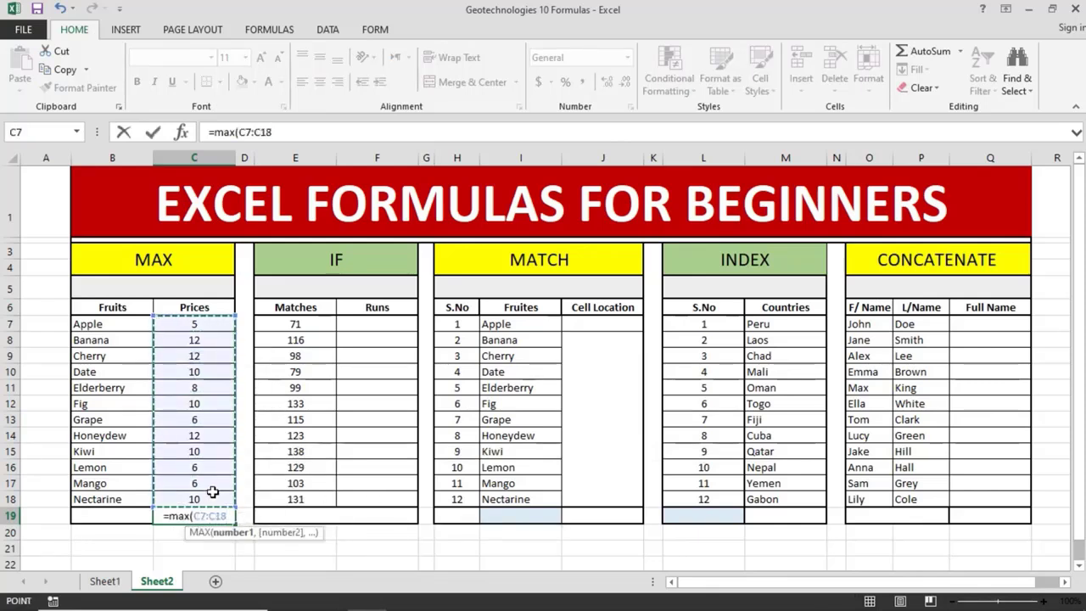
pyautogui.write(')')
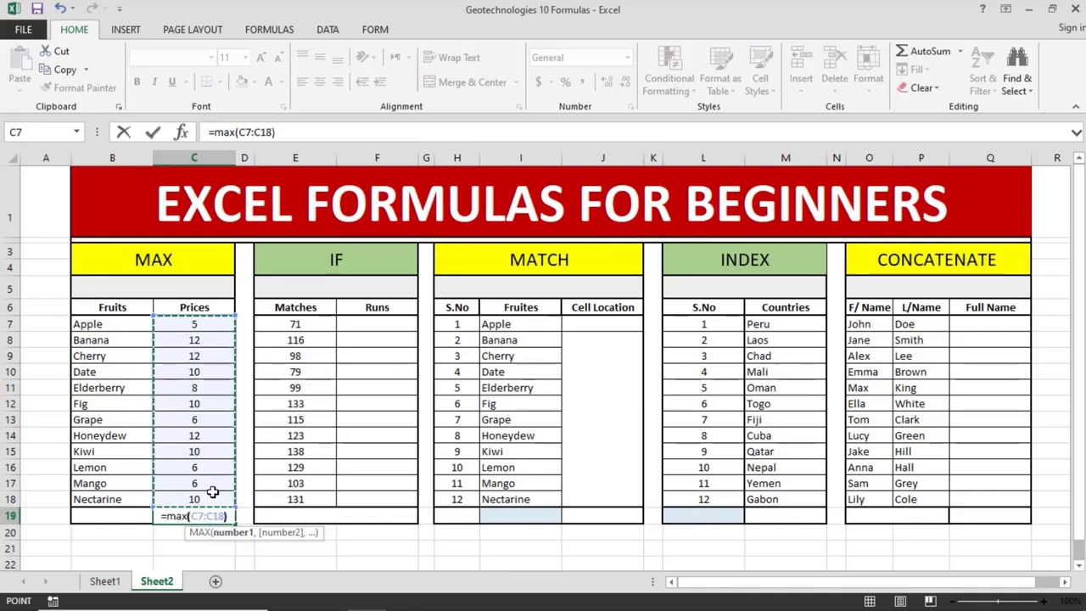
pyautogui.press('Return')
pyautogui.click(215, 514)
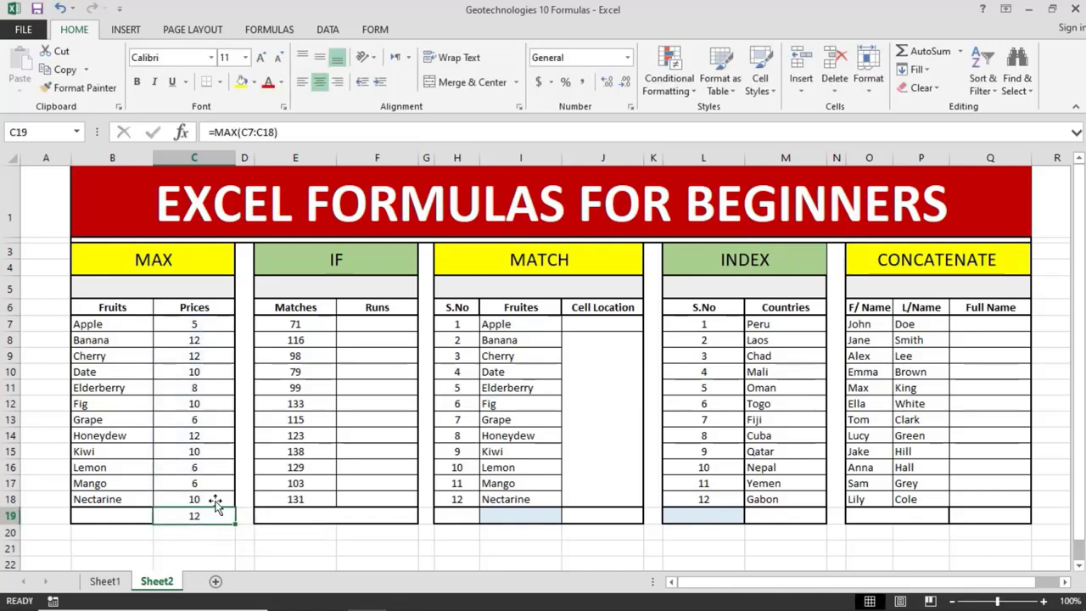
pyautogui.click(215, 353)
pyautogui.click(215, 340)
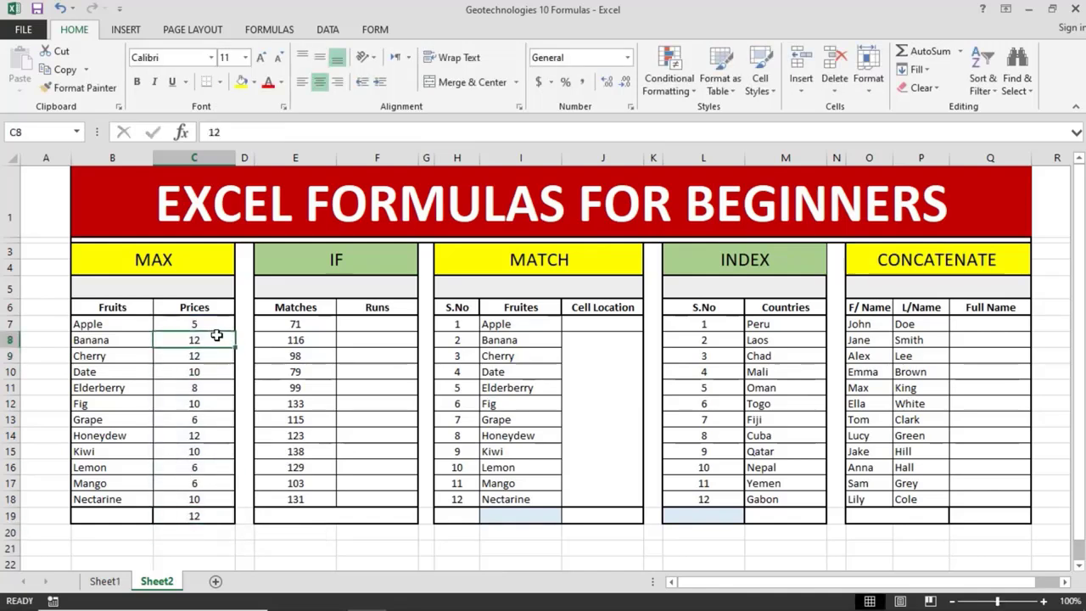
pyautogui.click(211, 438)
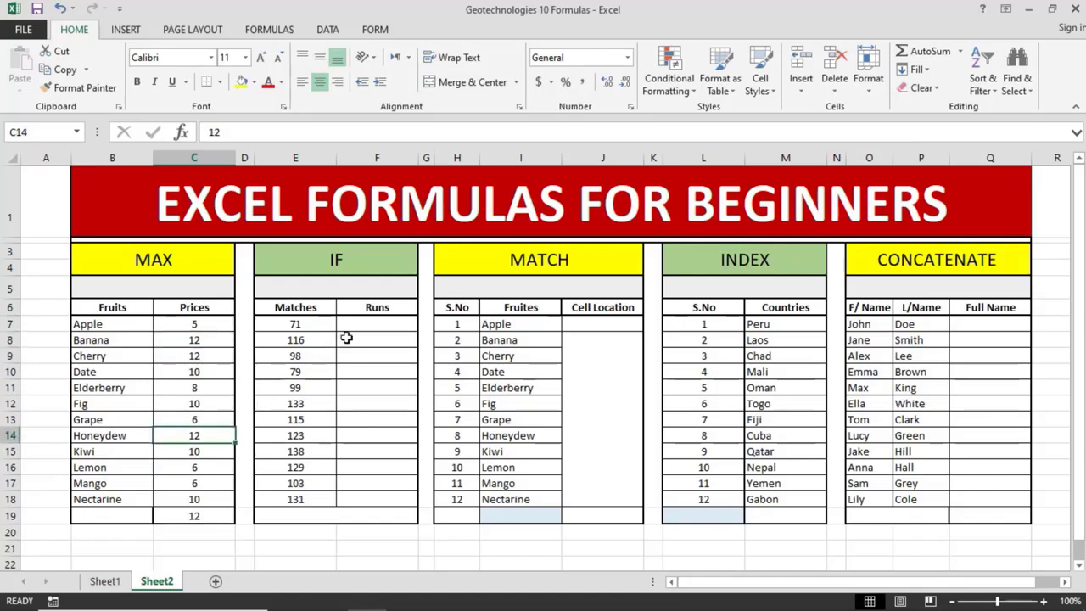
# Step: Enter an IF formula in F7 that returns "Yes" when E7 is greater than 100 and "No" otherwise, and fill it down to F18
pyautogui.click(370, 324)
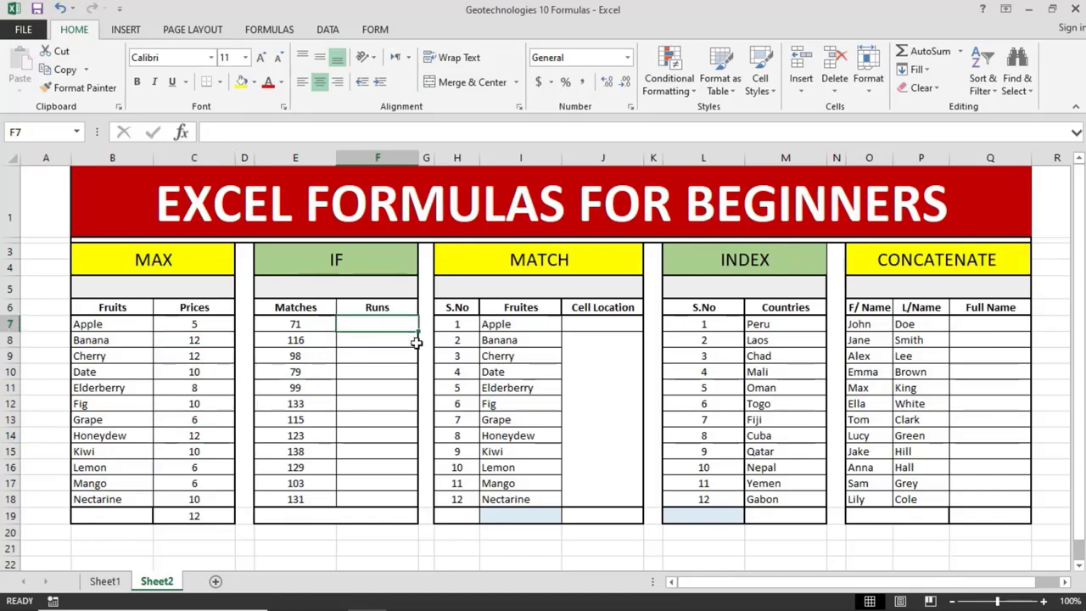
pyautogui.write('=')
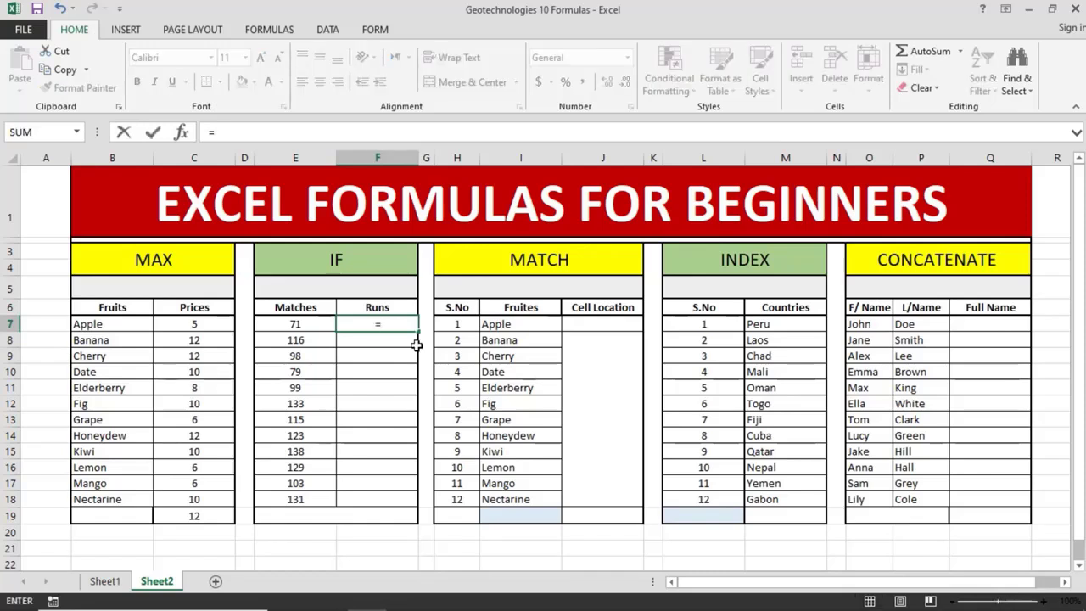
pyautogui.write('if(')
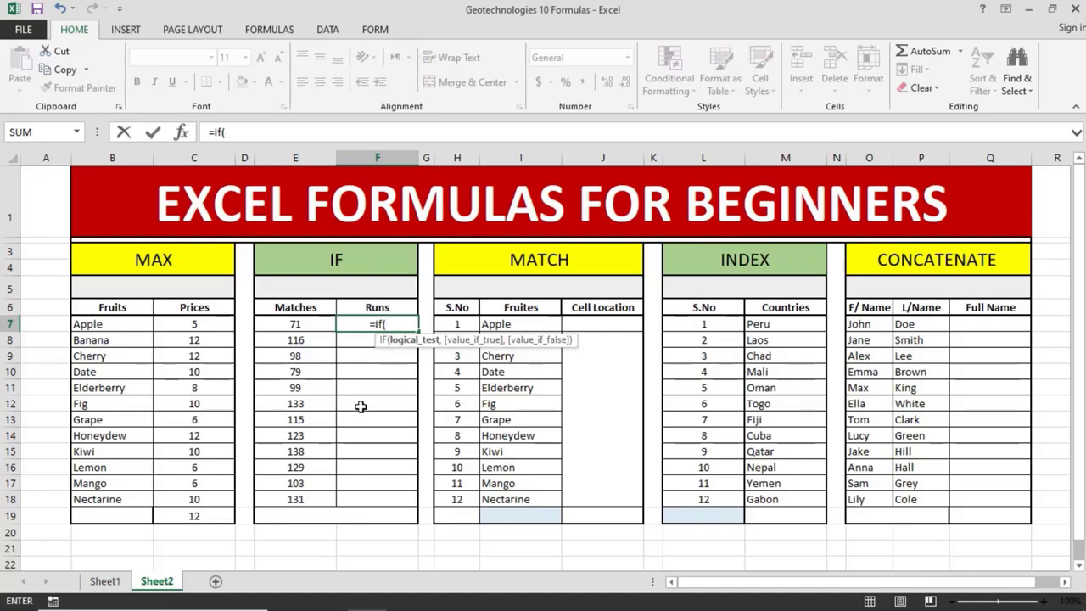
pyautogui.click(314, 322)
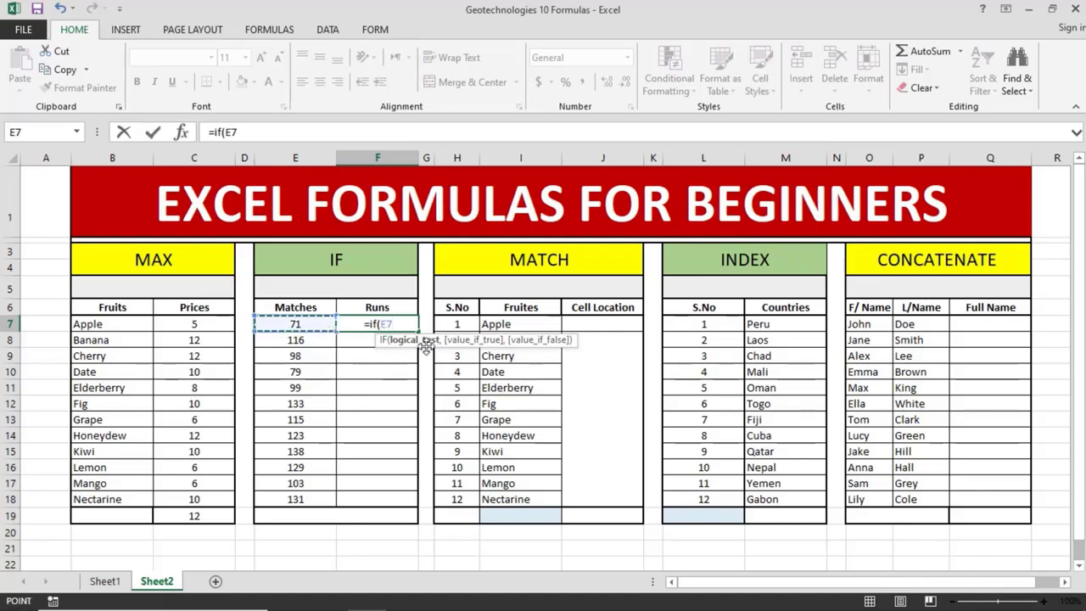
pyautogui.write('>1')
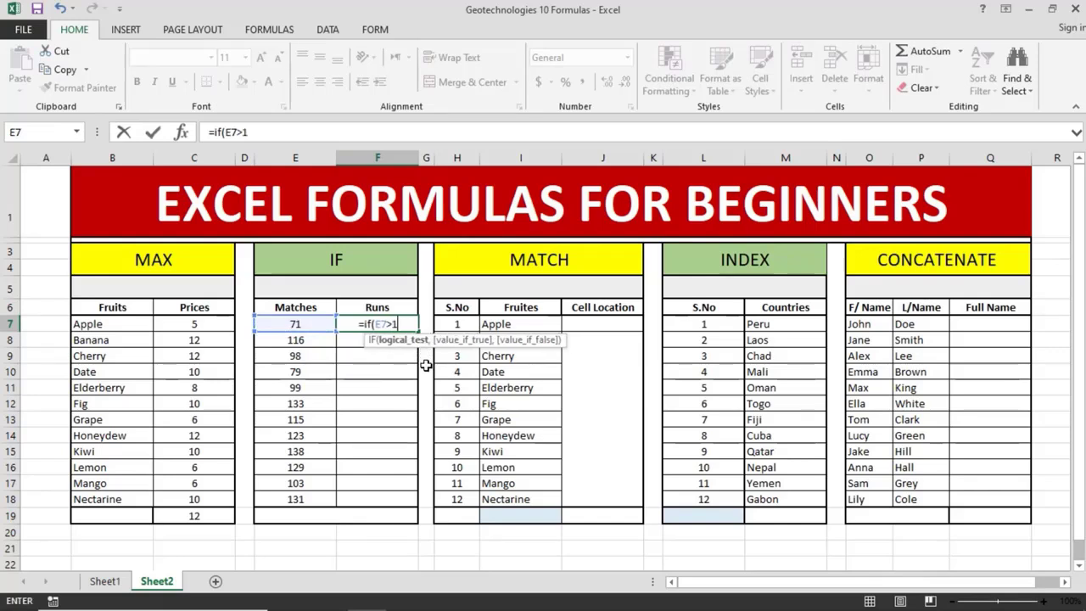
pyautogui.write('00,')
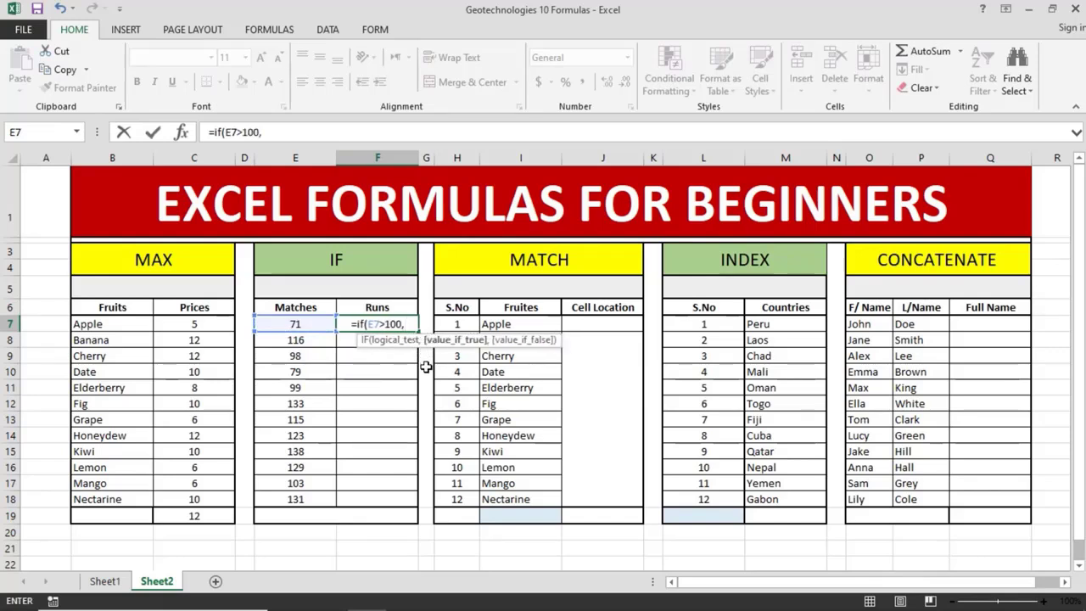
pyautogui.write(' "')
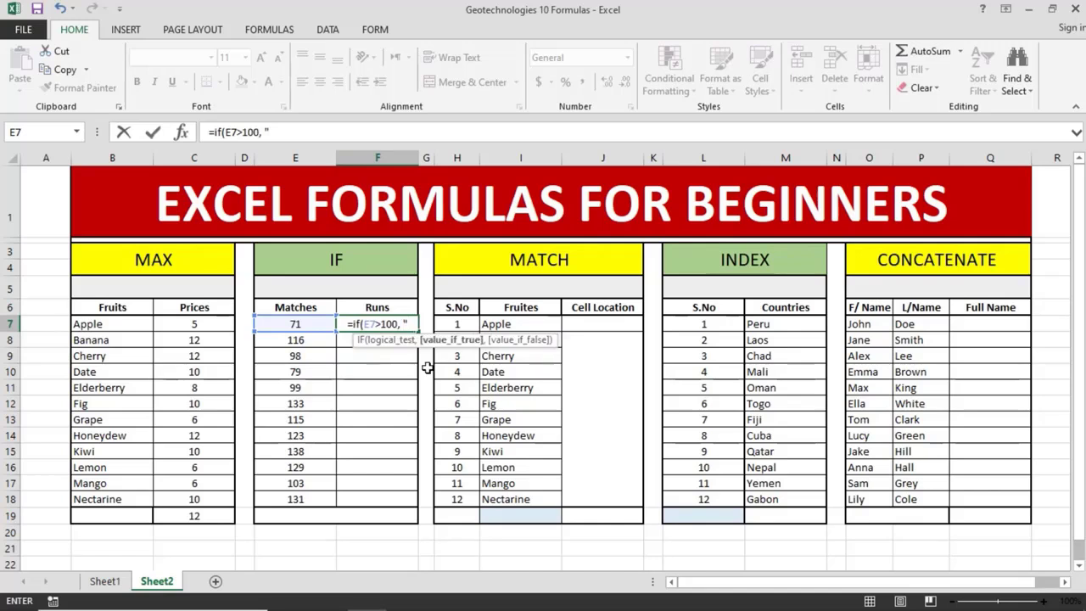
pyautogui.write('Yes"')
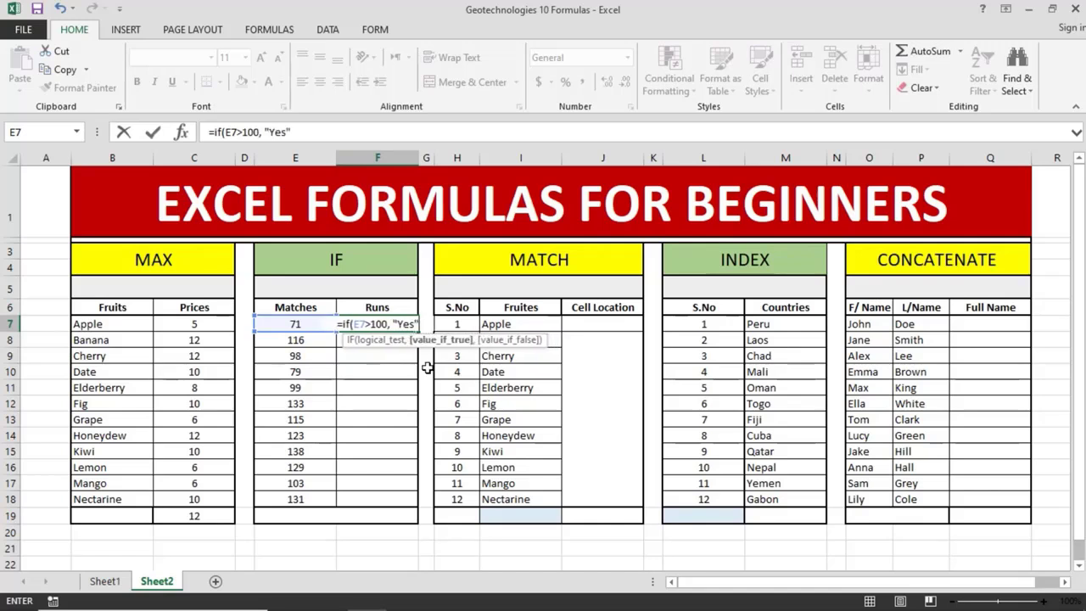
pyautogui.write(',')
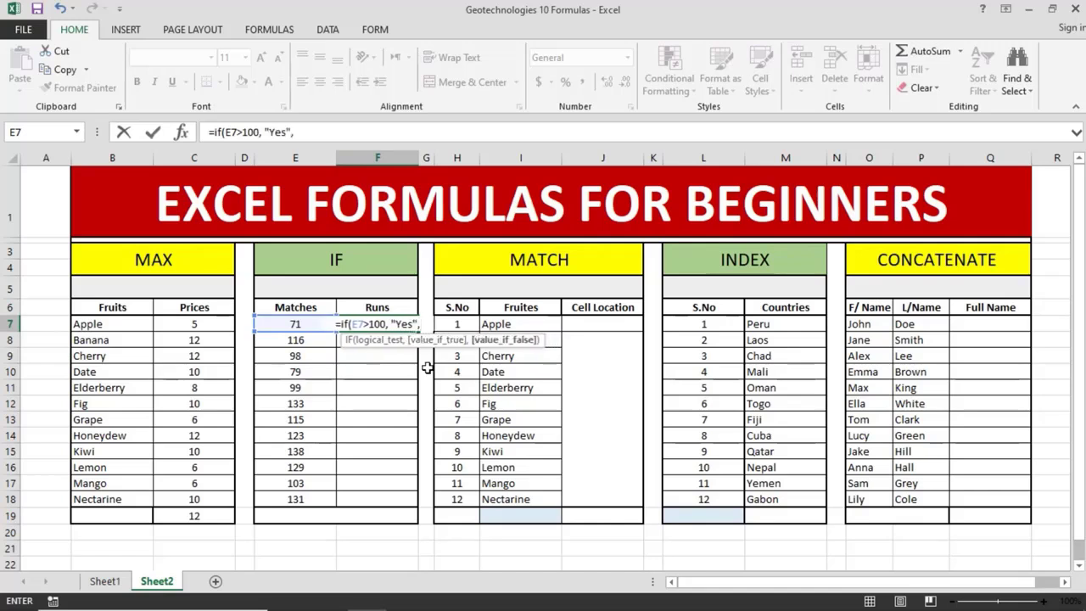
pyautogui.write(' "No')
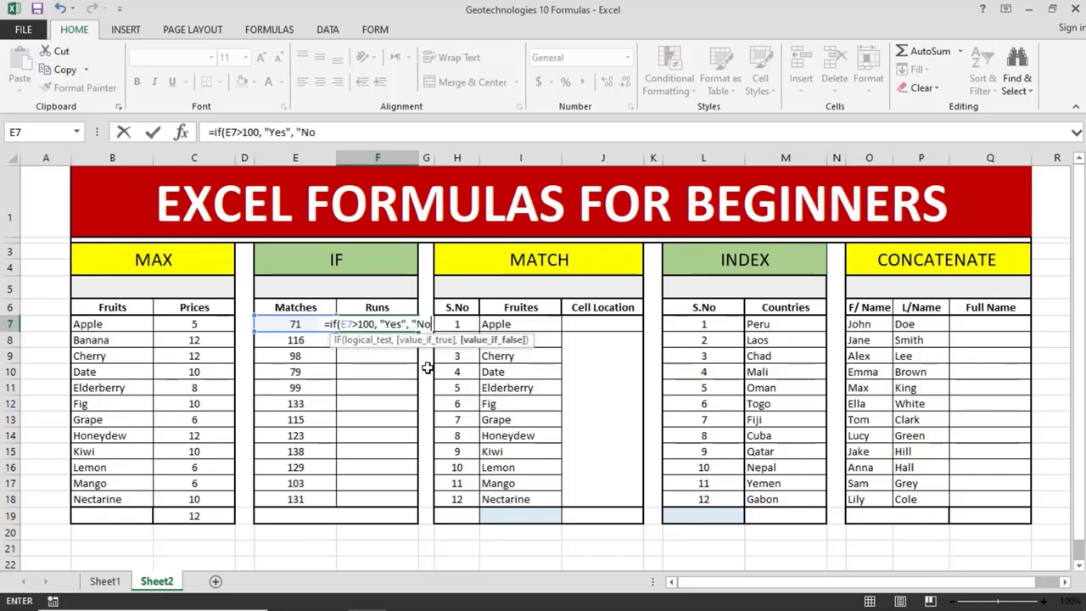
pyautogui.write('"')
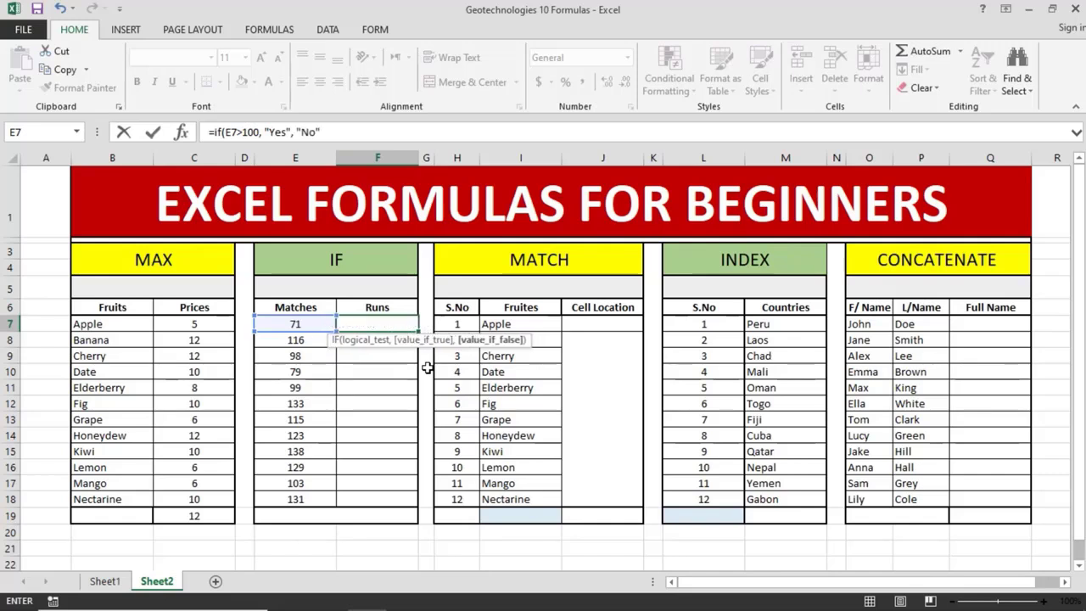
pyautogui.write(')')
pyautogui.press('Return')
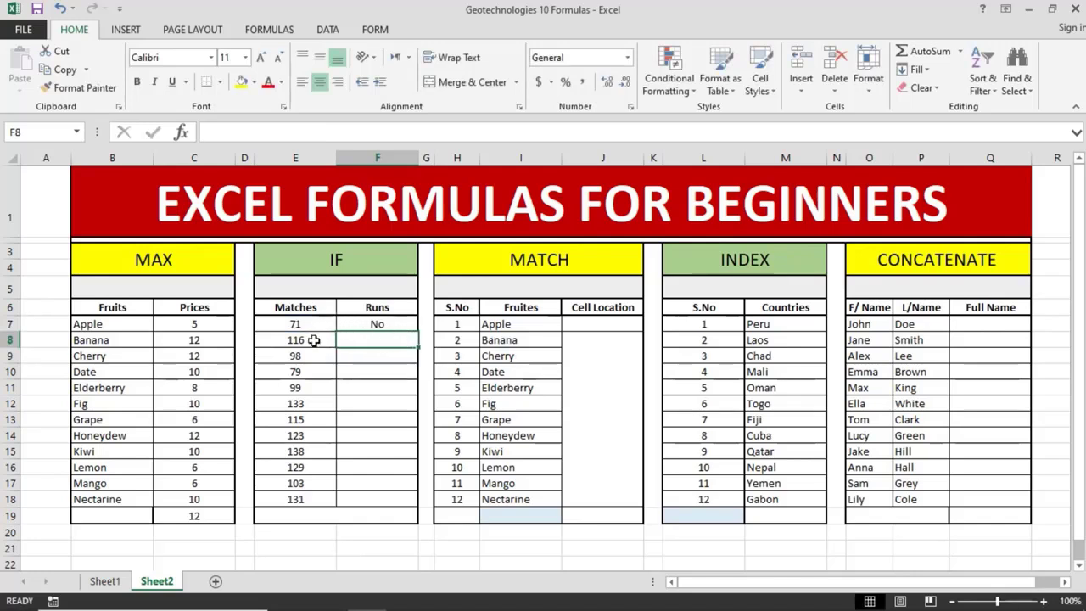
pyautogui.click(377, 328)
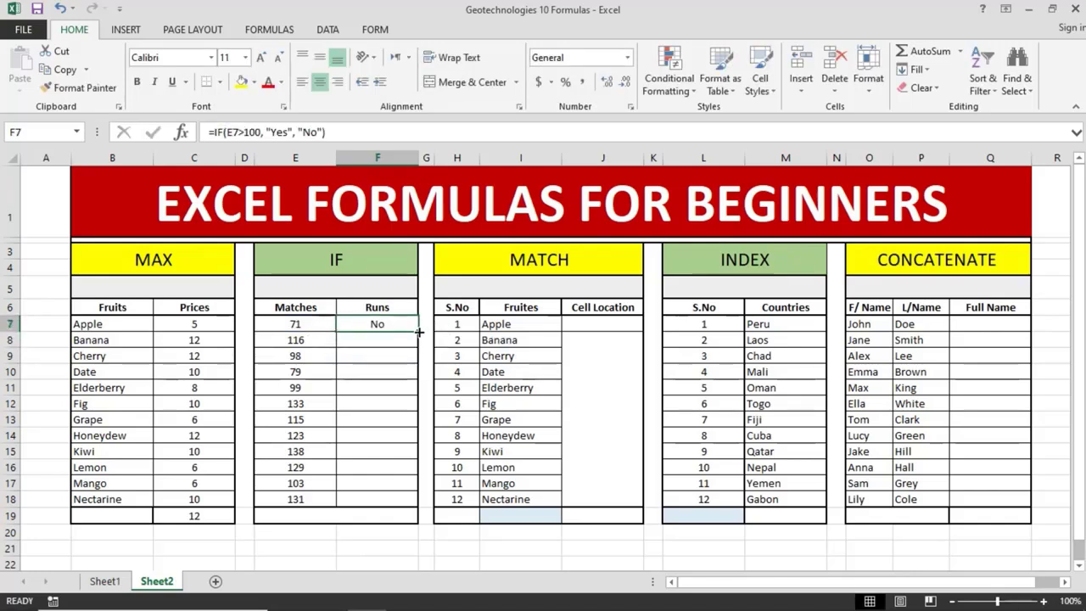
pyautogui.doubleClick(419, 332)
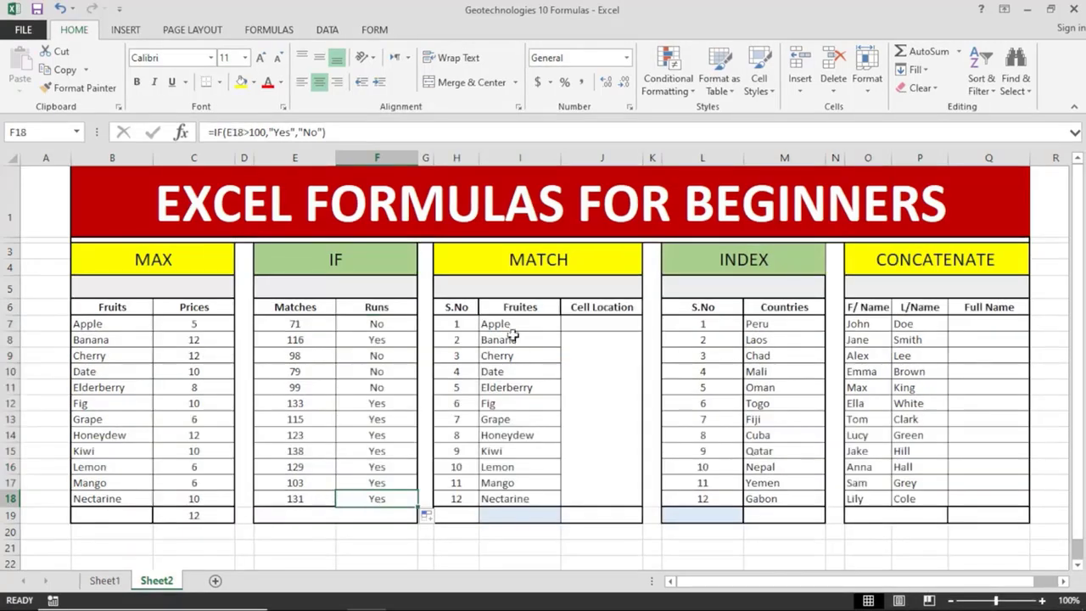
# Step: Examine the fruit names in the MATCH table's I7:I18 and the empty Cell Location column beside them
pyautogui.click(511, 325)
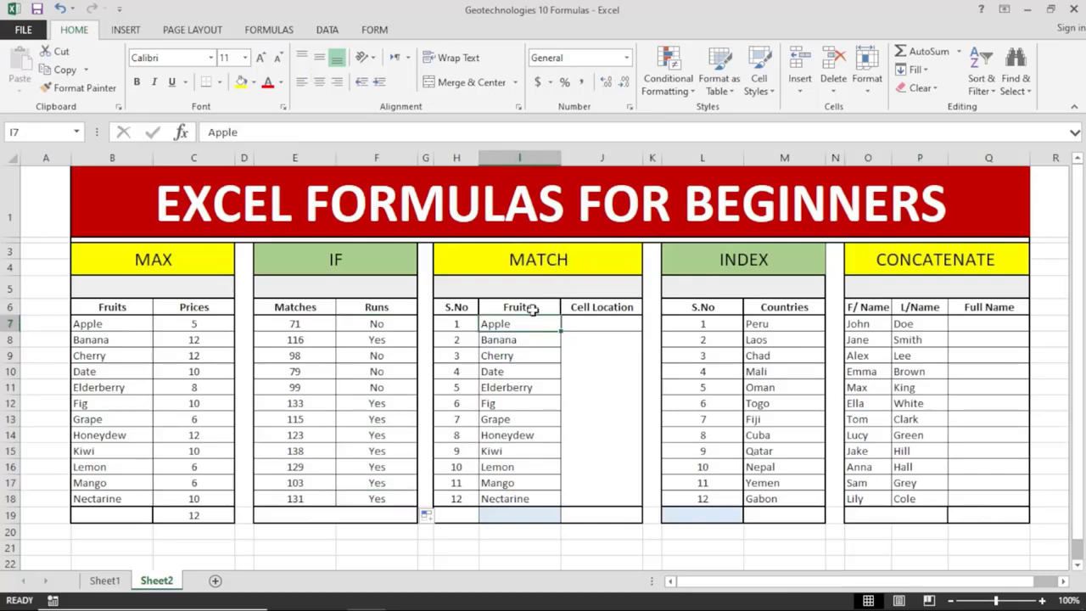
pyautogui.click(528, 356)
pyautogui.click(519, 387)
pyautogui.click(518, 403)
pyautogui.click(521, 436)
pyautogui.click(523, 482)
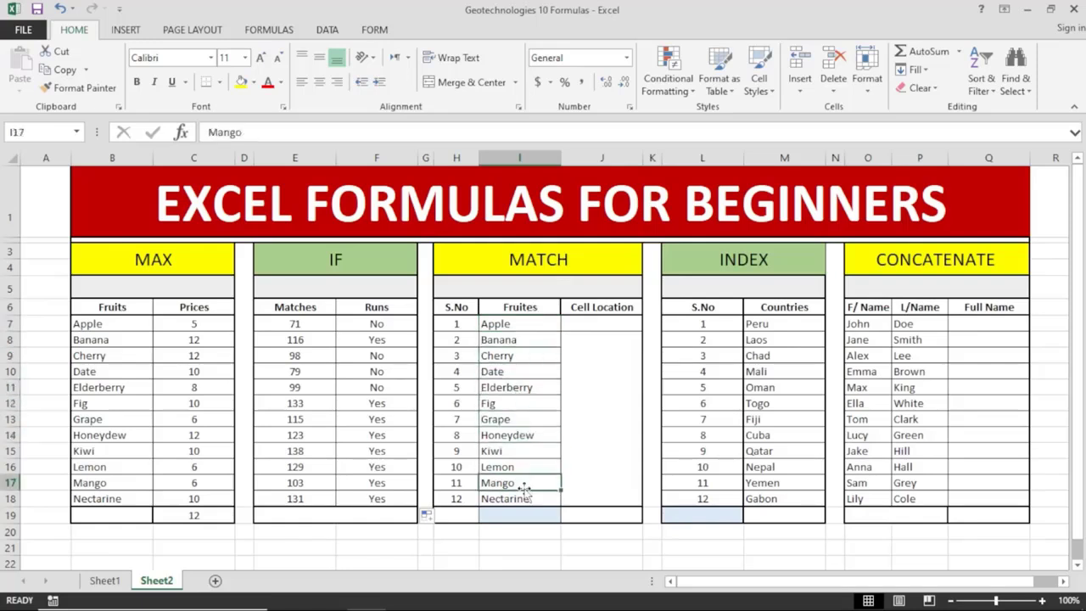
pyautogui.click(519, 392)
pyautogui.click(526, 360)
pyautogui.click(546, 392)
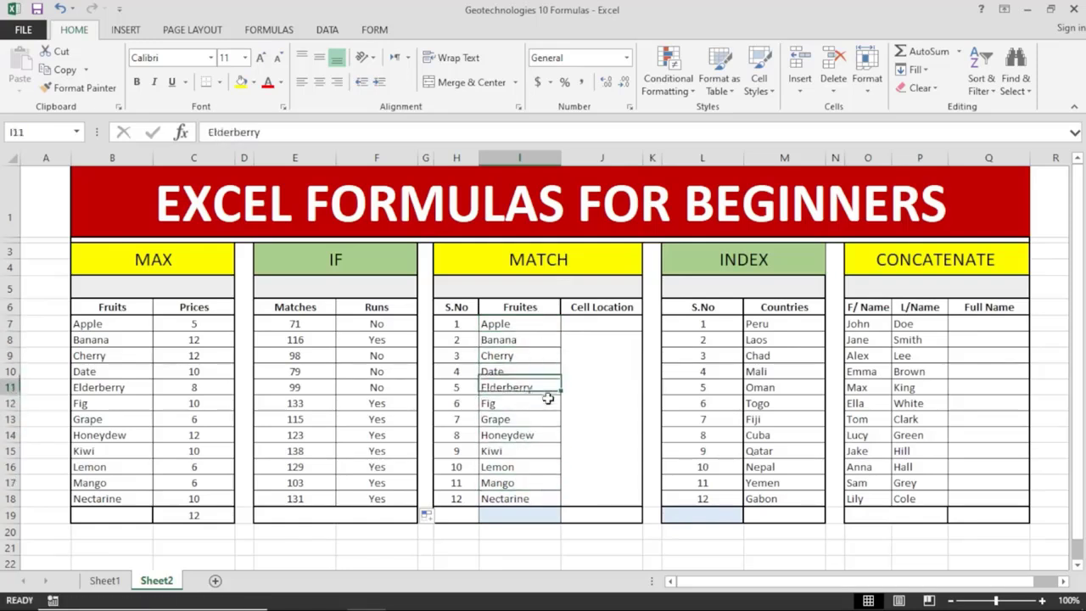
pyautogui.click(519, 467)
pyautogui.click(520, 483)
pyautogui.click(519, 451)
pyautogui.click(522, 403)
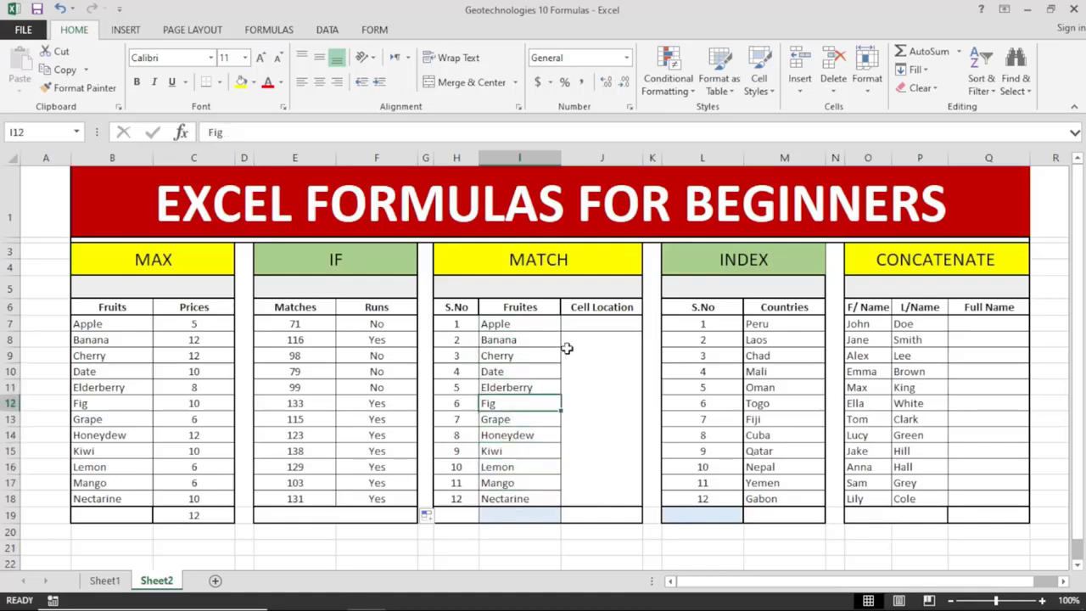
pyautogui.click(586, 323)
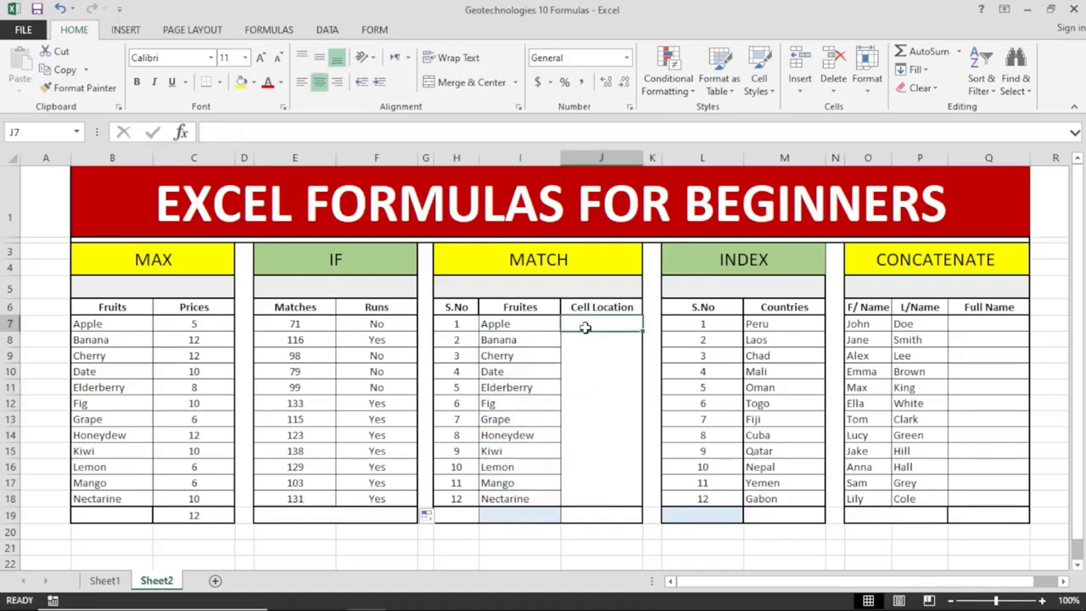
pyautogui.moveTo(536, 324); pyautogui.dragTo(546, 471)
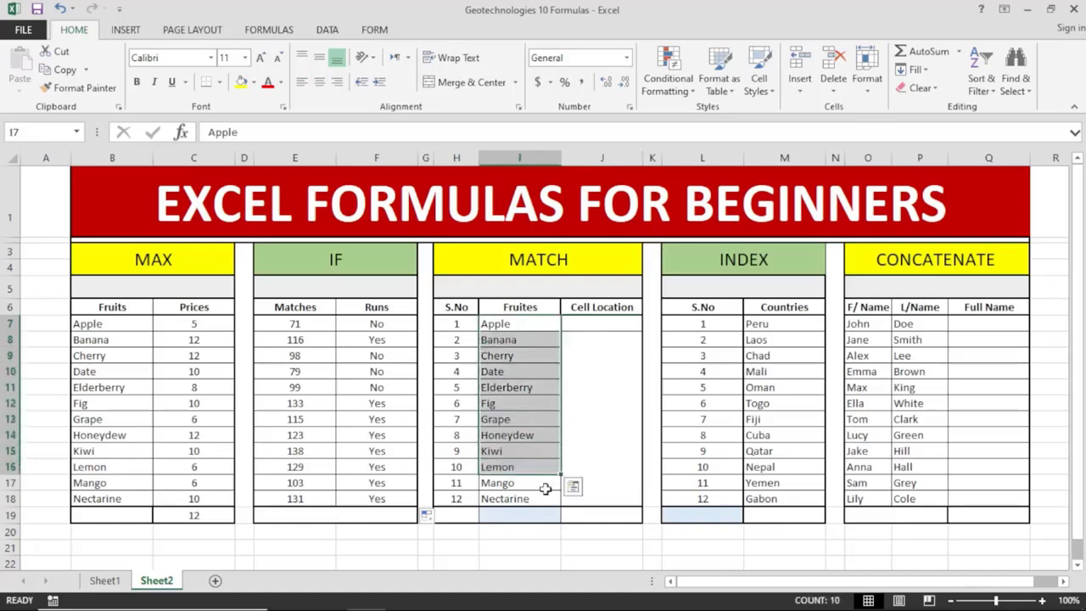
pyautogui.click(546, 489)
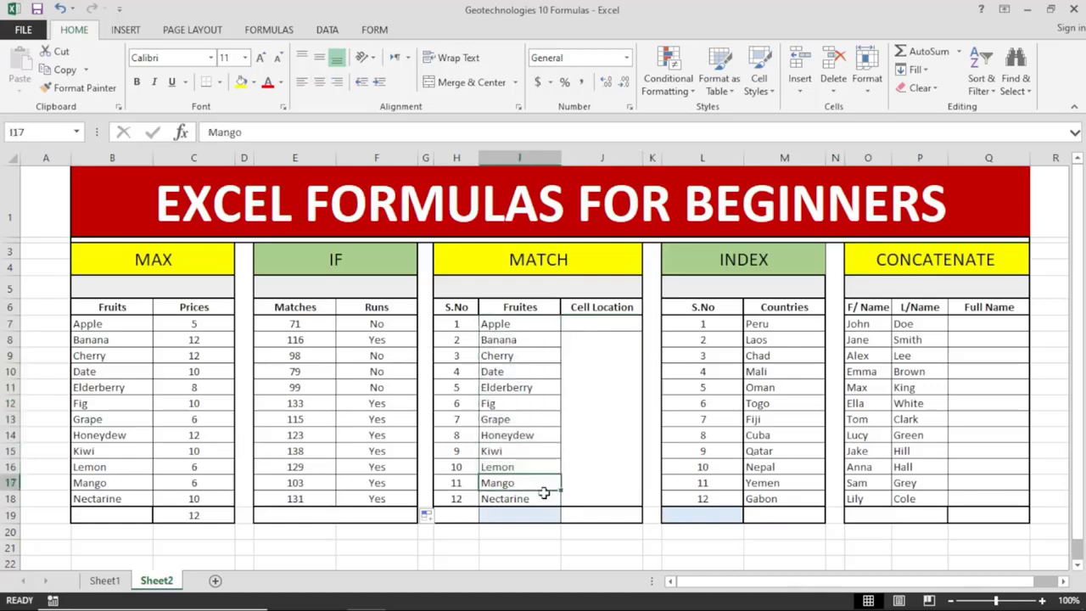
pyautogui.click(521, 421)
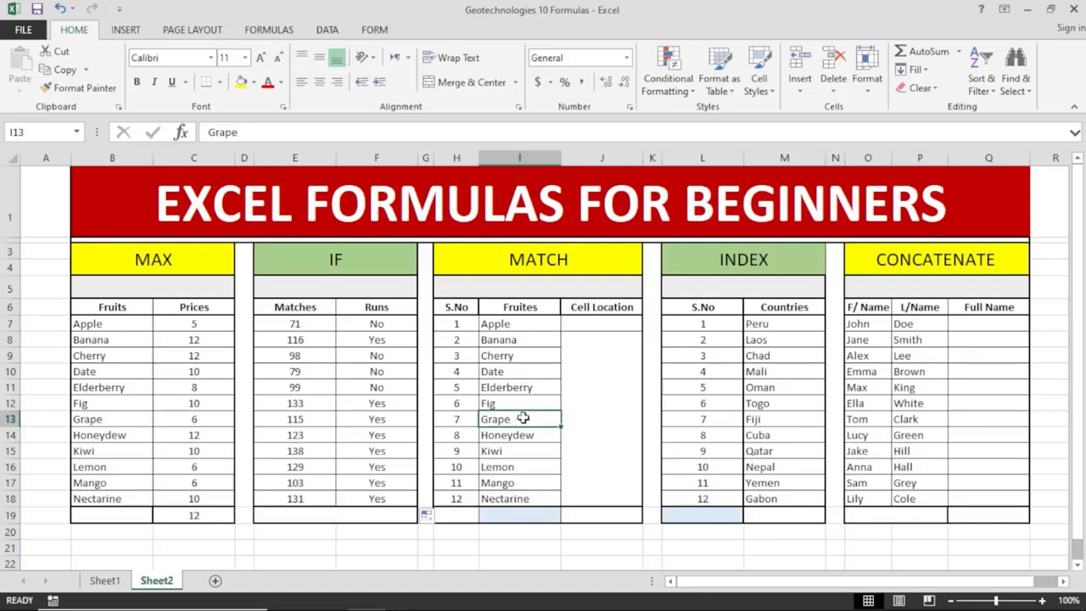
# Step: Enter a MATCH formula in J7 that looks up I19 in the fruit list I7:I18 with an exact match
pyautogui.click(600, 322)
pyautogui.write('=')
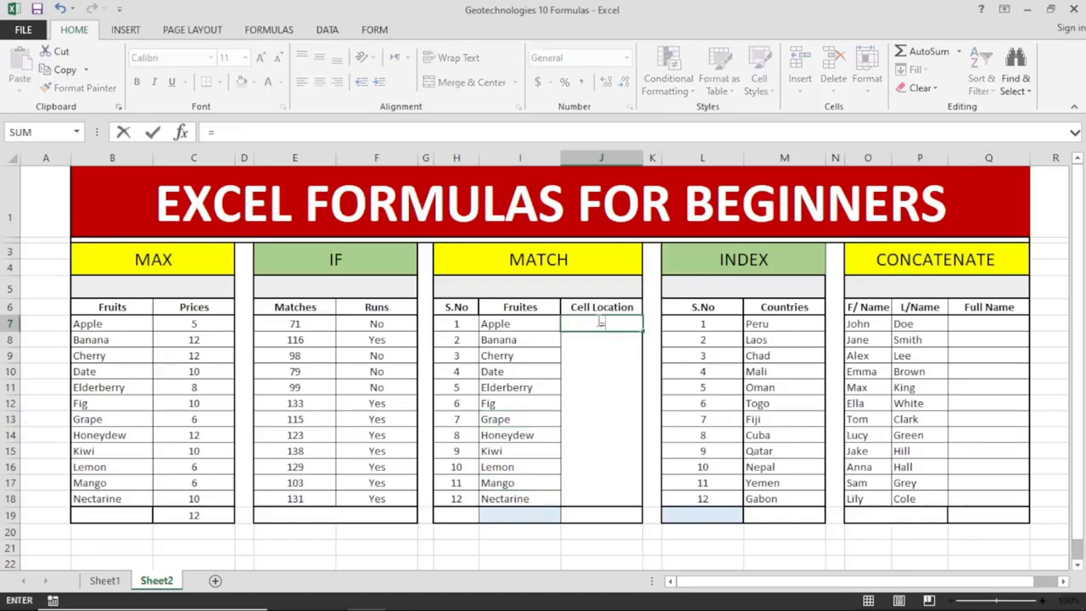
pyautogui.write('match')
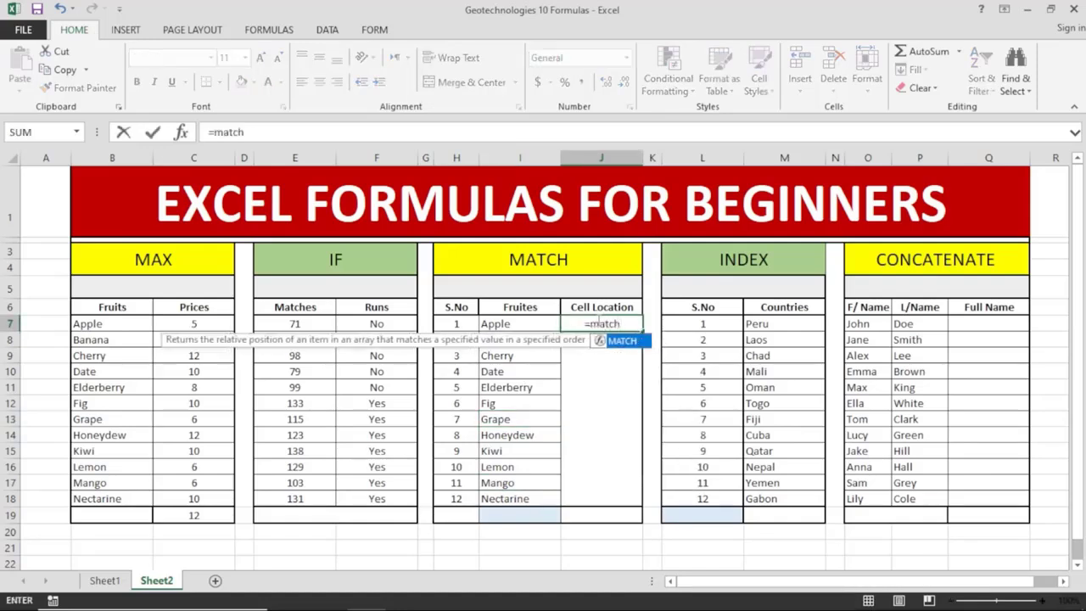
pyautogui.write('(')
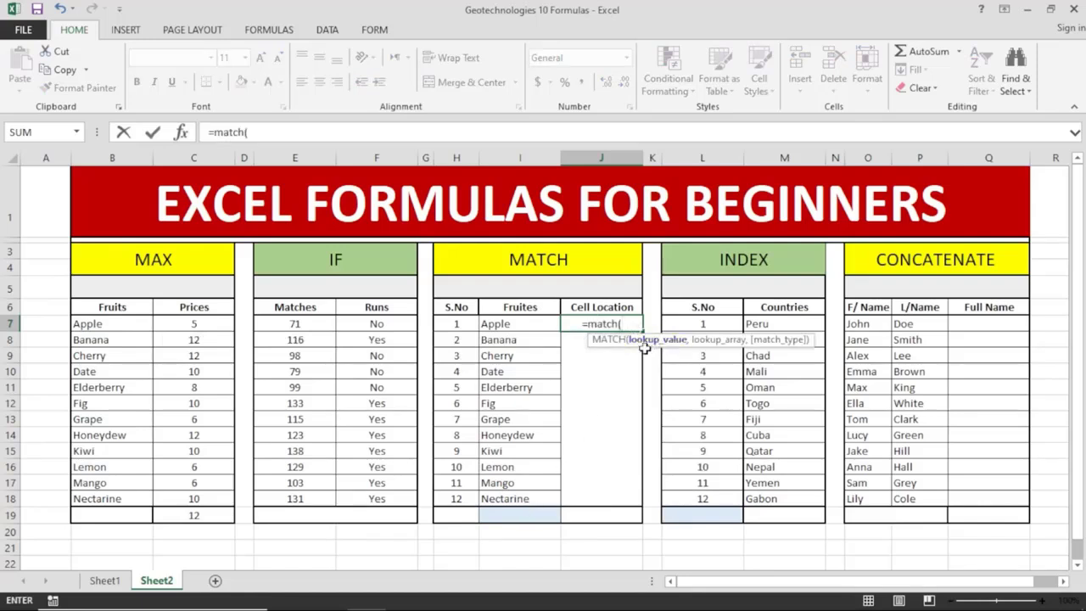
pyautogui.click(544, 512)
pyautogui.write(',')
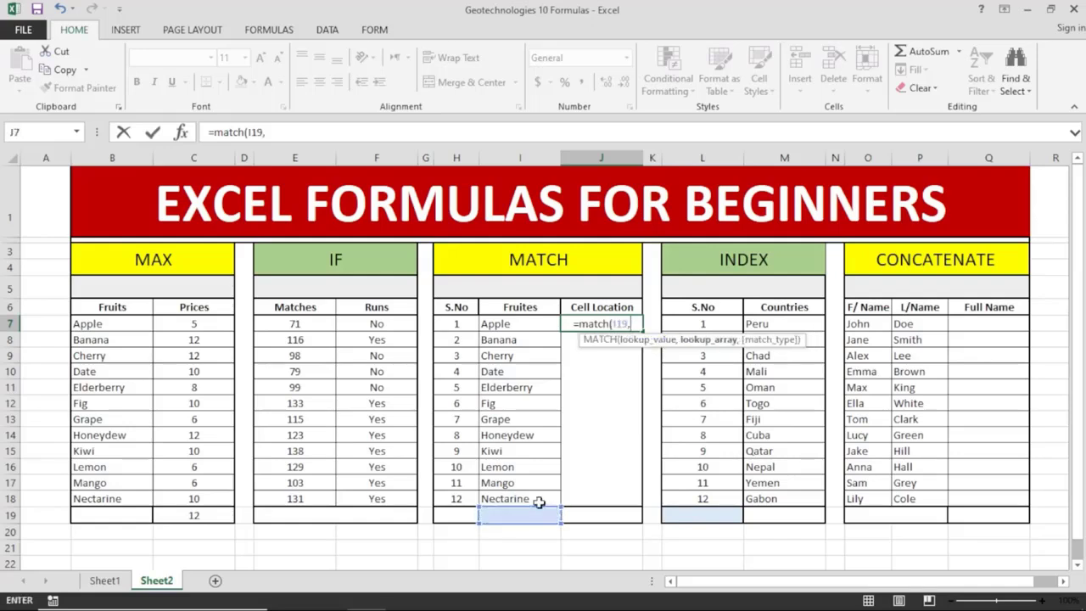
pyautogui.moveTo(548, 325); pyautogui.dragTo(538, 501)
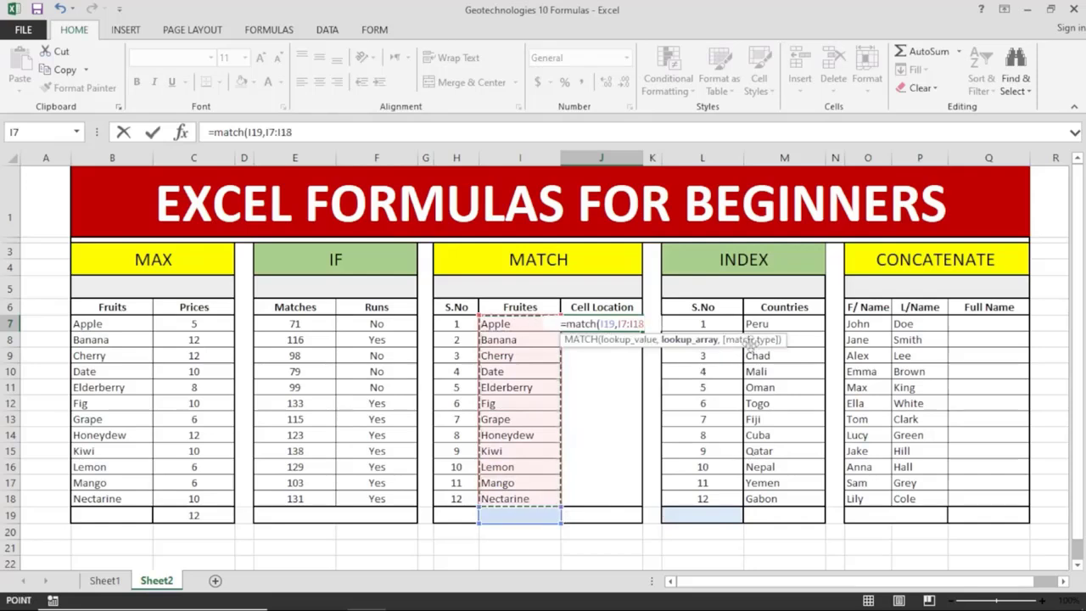
pyautogui.write(',')
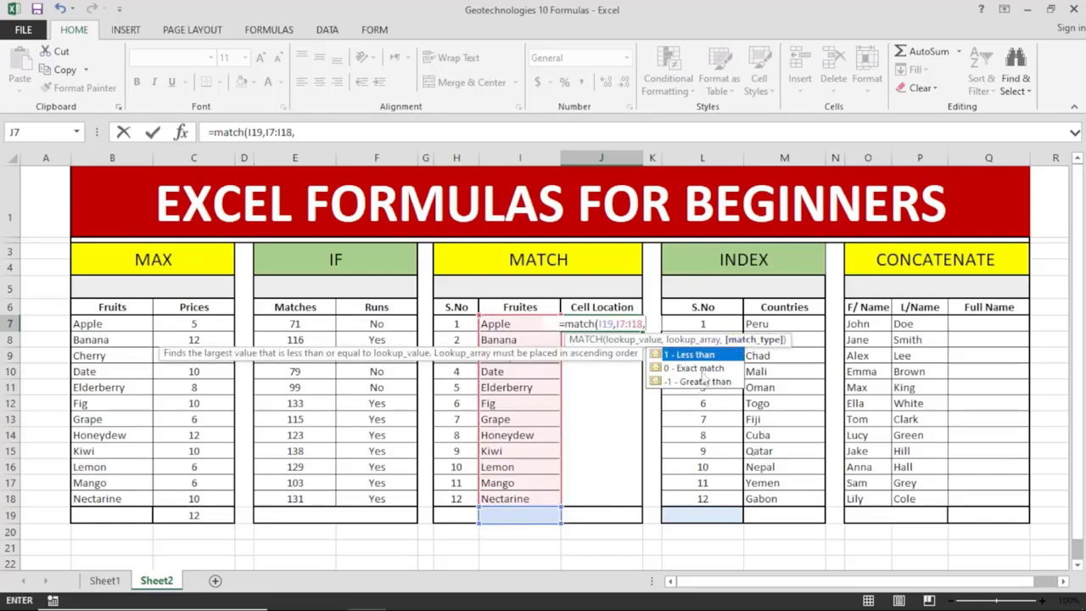
pyautogui.doubleClick(697, 368)
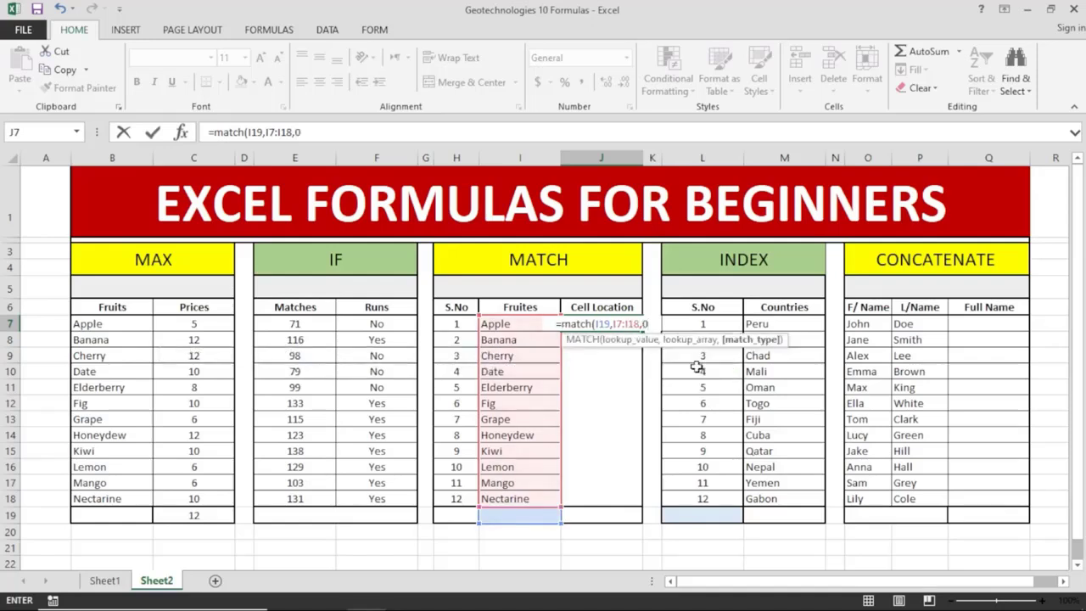
pyautogui.write(')')
pyautogui.press('Return')
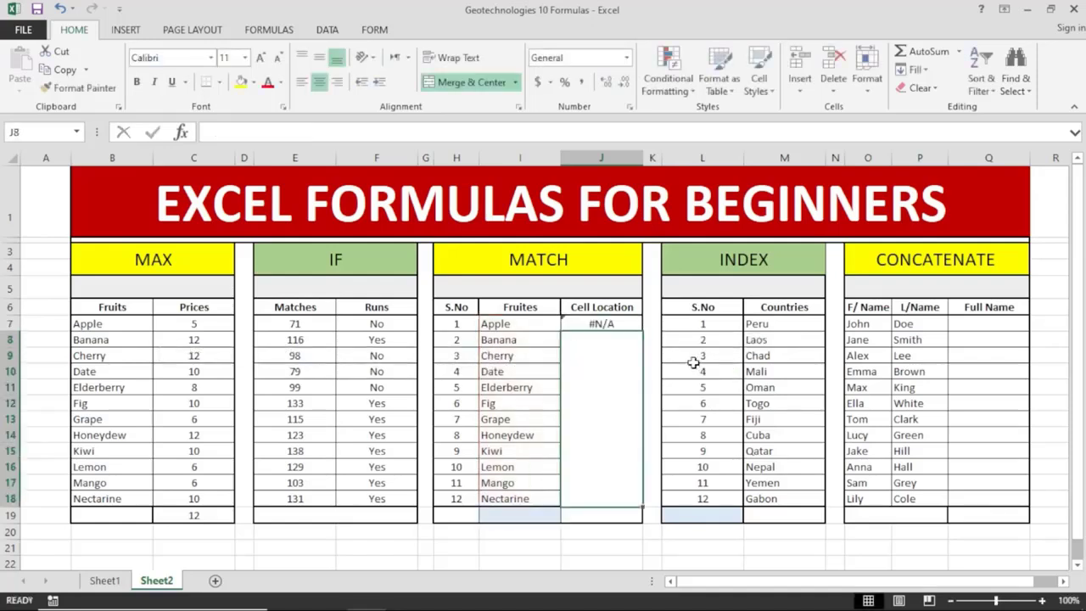
# Step: Enter Apple as the lookup fruit in I19 and check the MATCH formula's result in J7
pyautogui.click(624, 327)
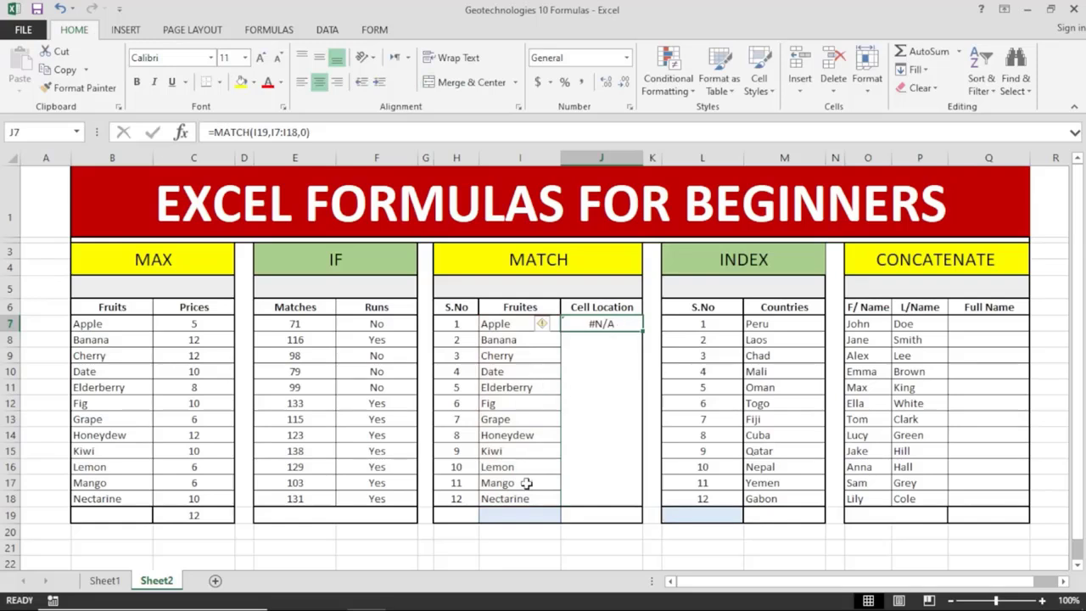
pyautogui.click(525, 515)
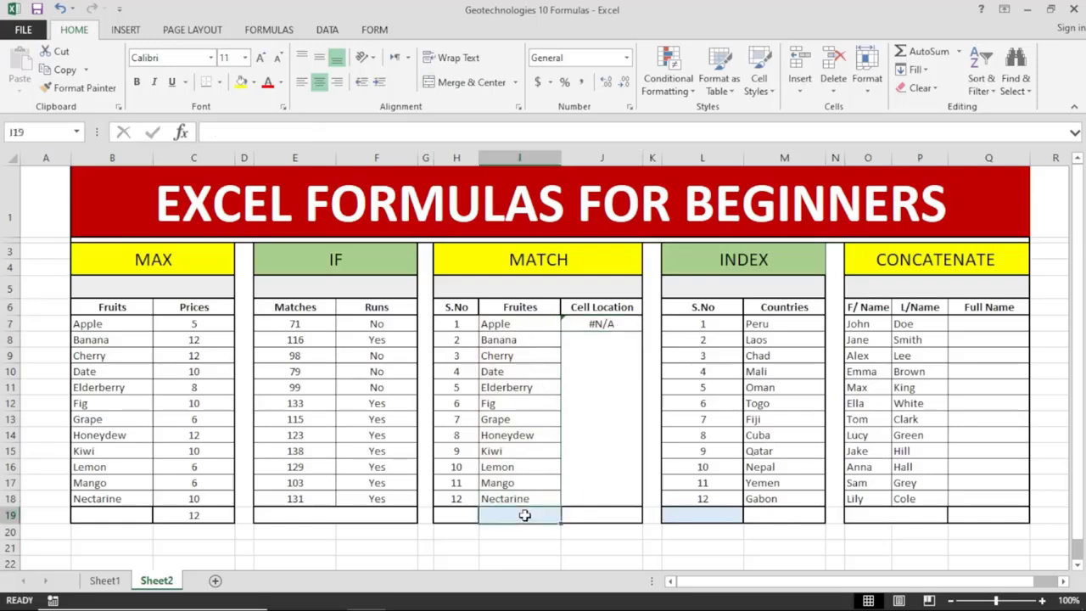
pyautogui.moveTo(515, 327); pyautogui.dragTo(529, 499)
pyautogui.click(535, 514)
pyautogui.click(599, 323)
pyautogui.click(540, 512)
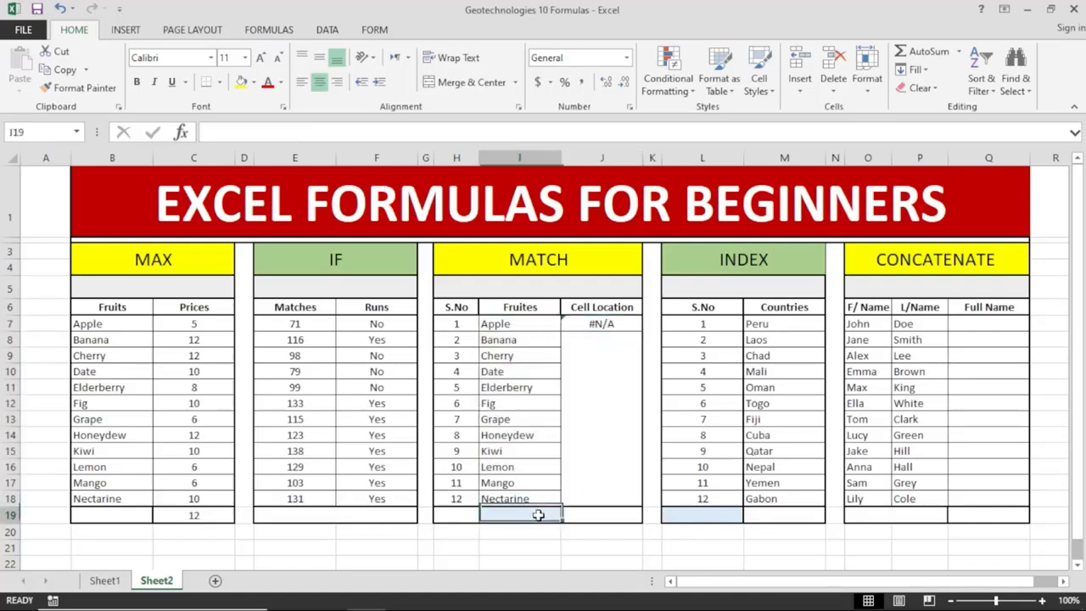
pyautogui.write('apple')
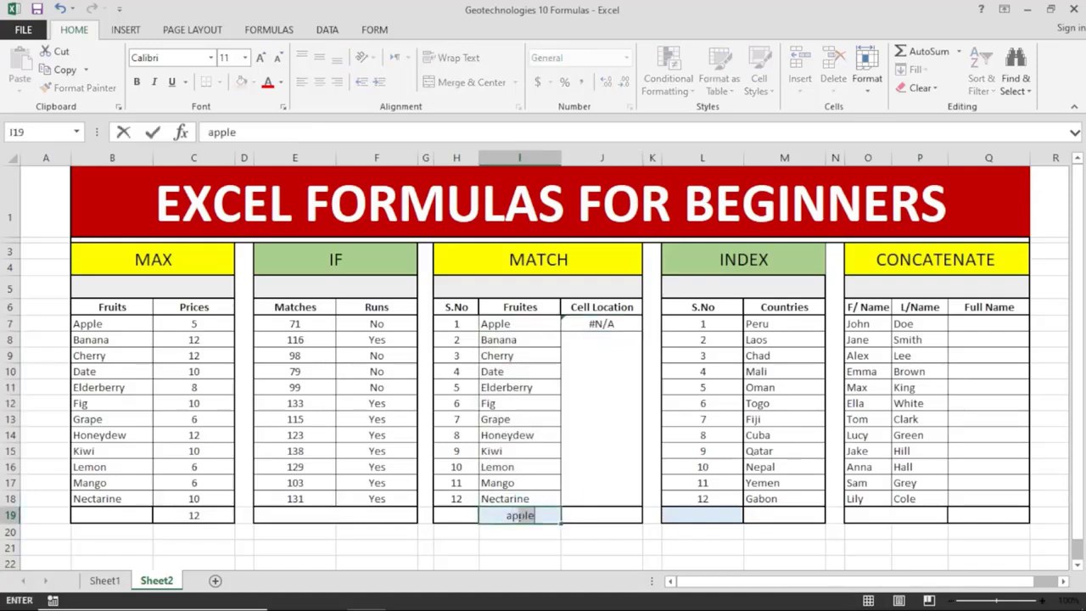
pyautogui.press('Return')
pyautogui.click(629, 326)
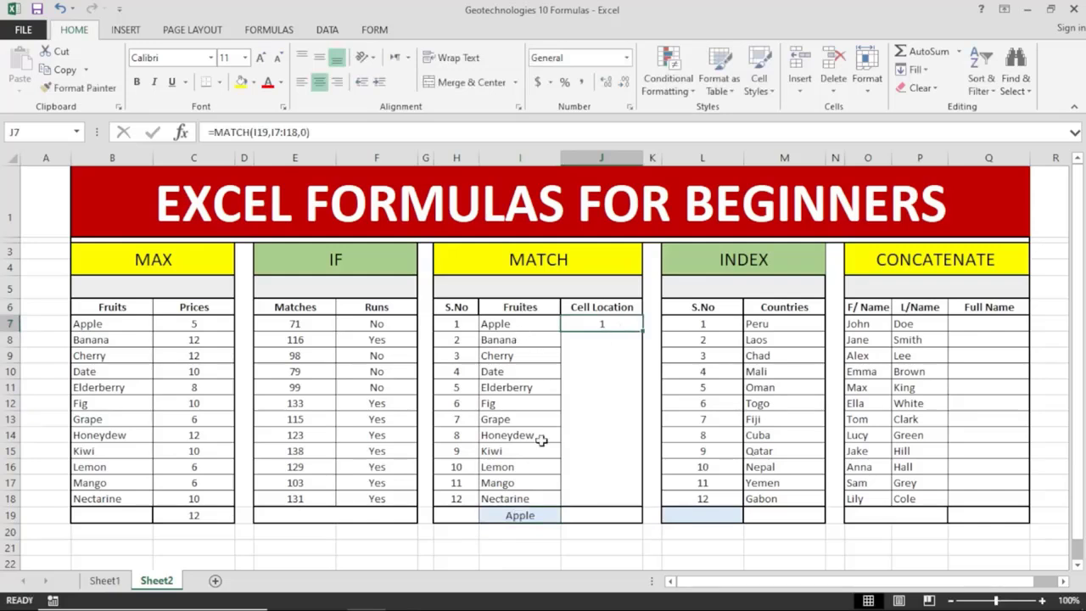
# Step: Change the lookup fruit in I19 to Kiwi and compare the returned position with Kiwi's row in the list
pyautogui.click(520, 515)
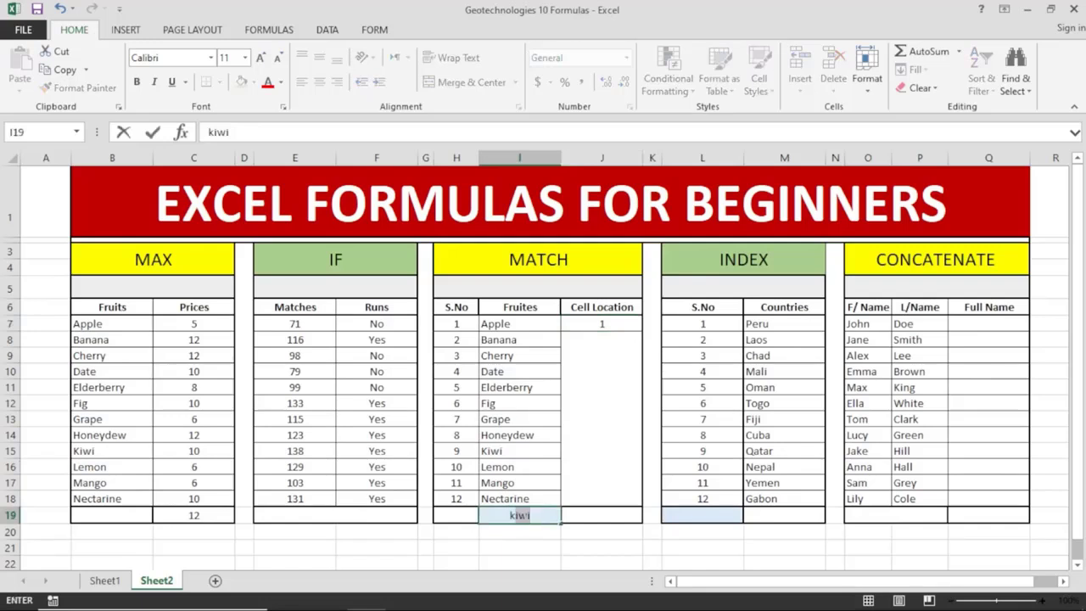
pyautogui.write('Kiwi')
pyautogui.press('Return')
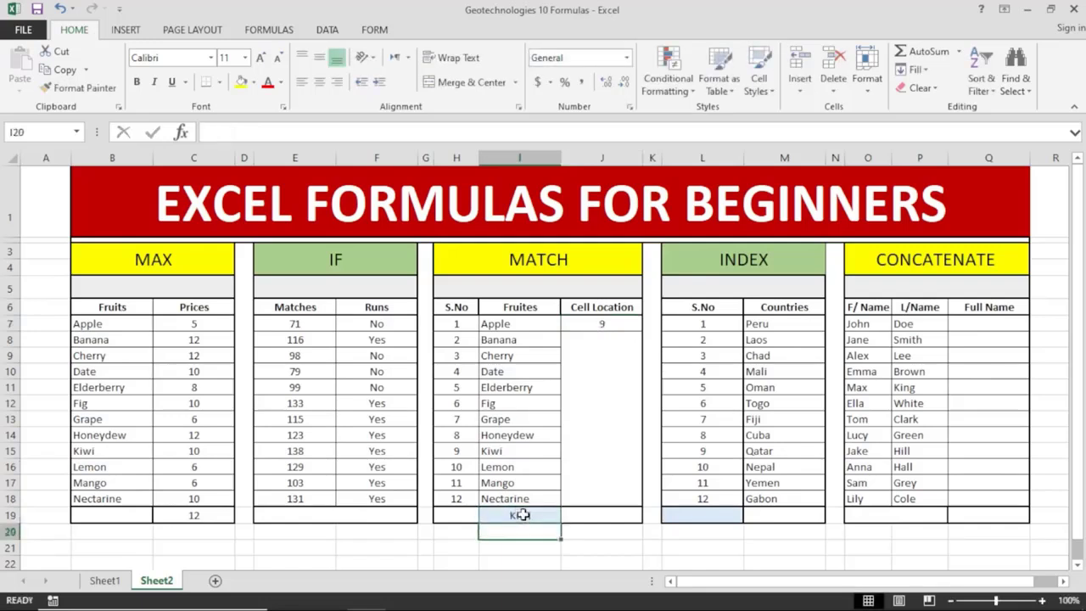
pyautogui.click(528, 448)
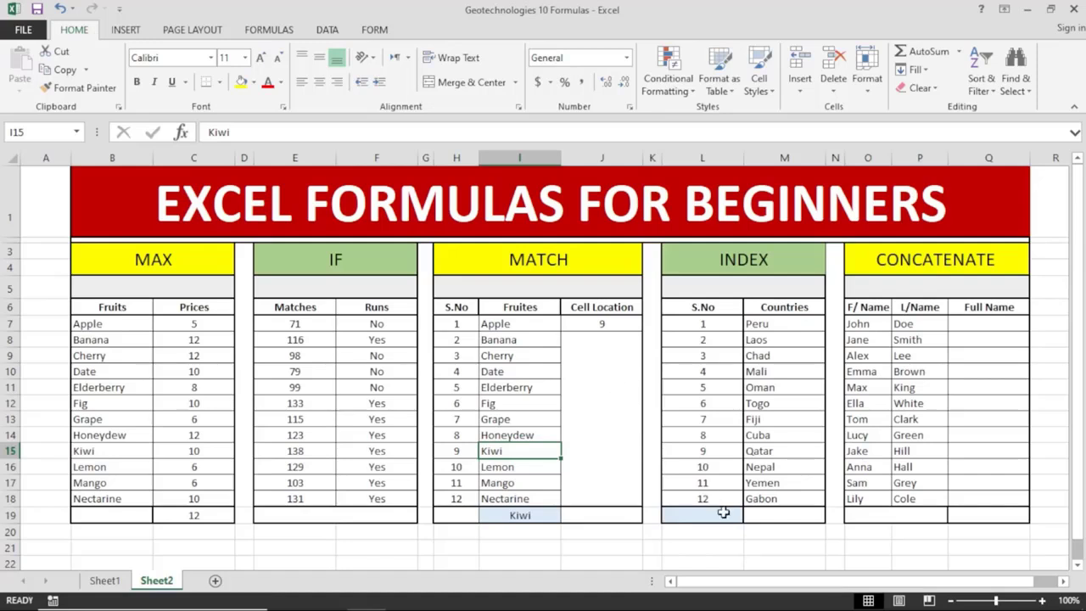
# Step: Examine the country names listed in M7:M18 of the INDEX table
pyautogui.click(775, 330)
pyautogui.click(777, 372)
pyautogui.click(776, 387)
pyautogui.click(777, 435)
pyautogui.click(779, 467)
pyautogui.click(781, 483)
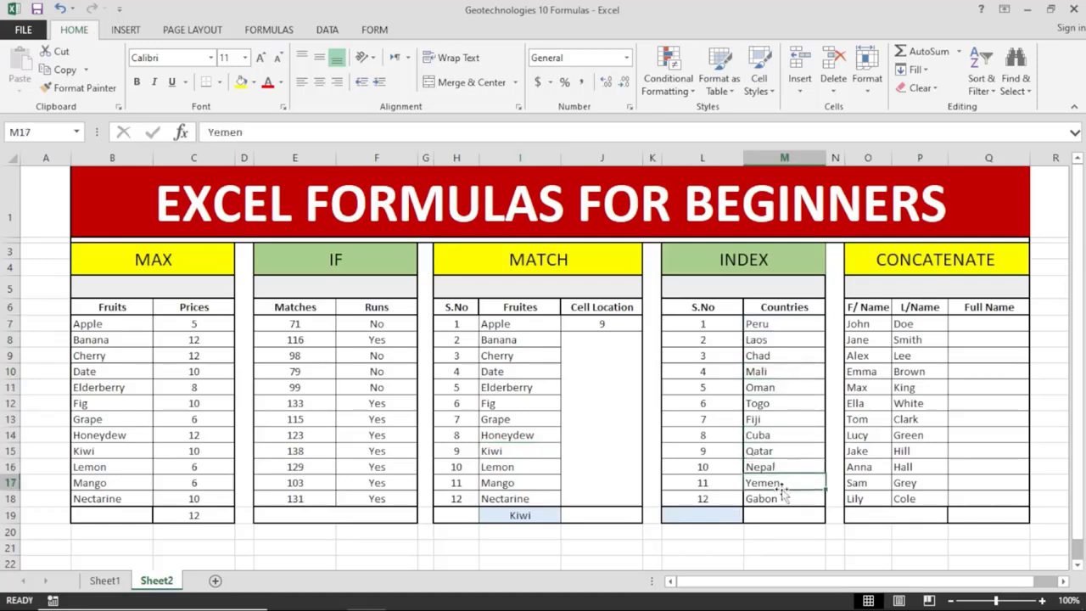
pyautogui.click(781, 434)
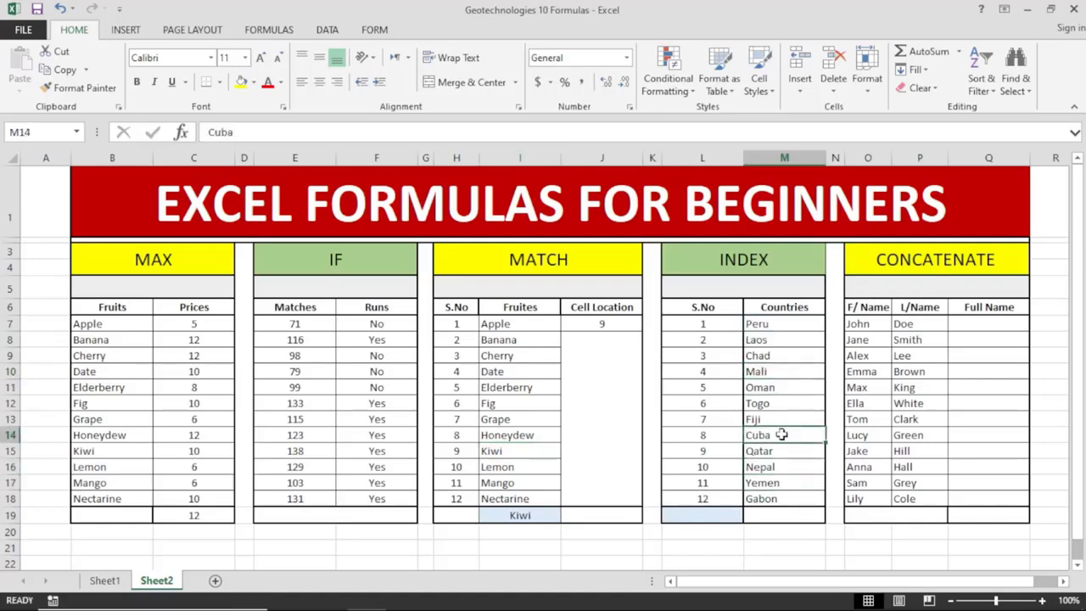
pyautogui.click(787, 391)
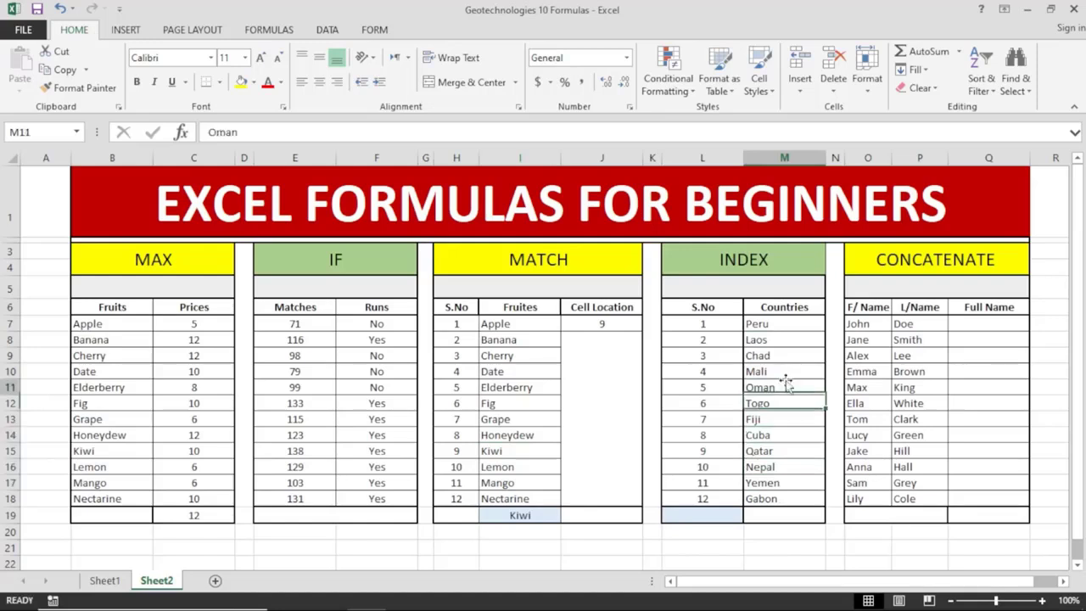
pyautogui.click(717, 516)
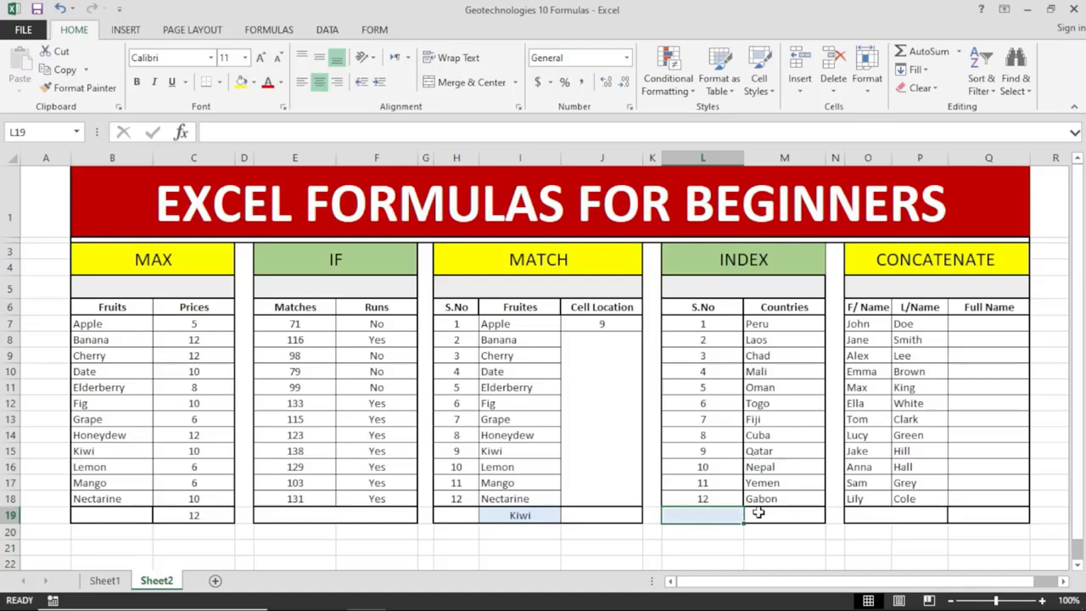
pyautogui.write('=')
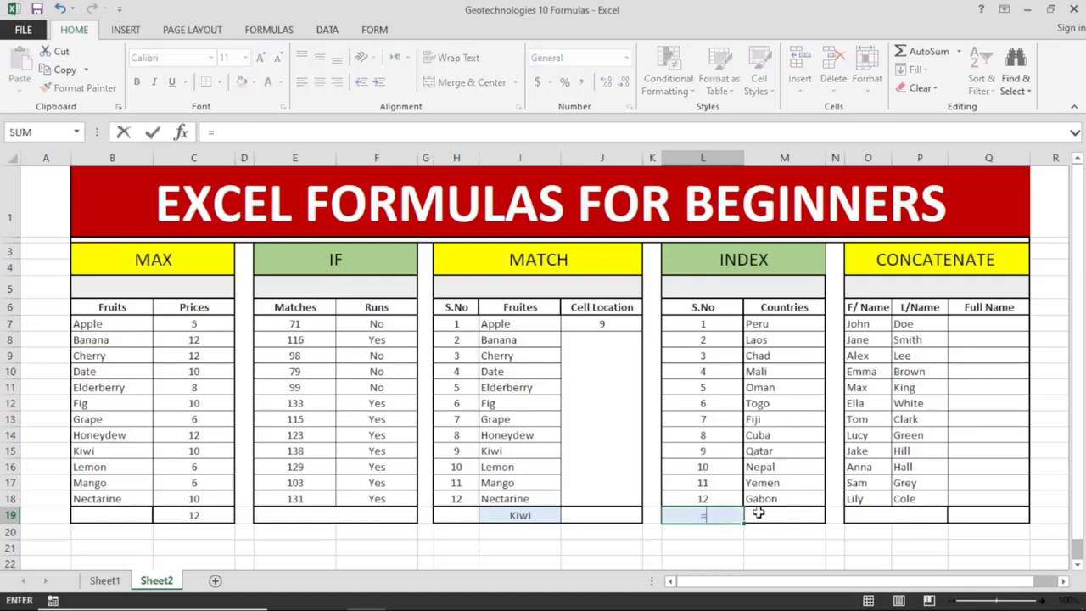
pyautogui.press('BackSpace')
# Step: Enter an INDEX formula in M19 that returns the country from M7:M18 at the row number given in L19
pyautogui.click(757, 514)
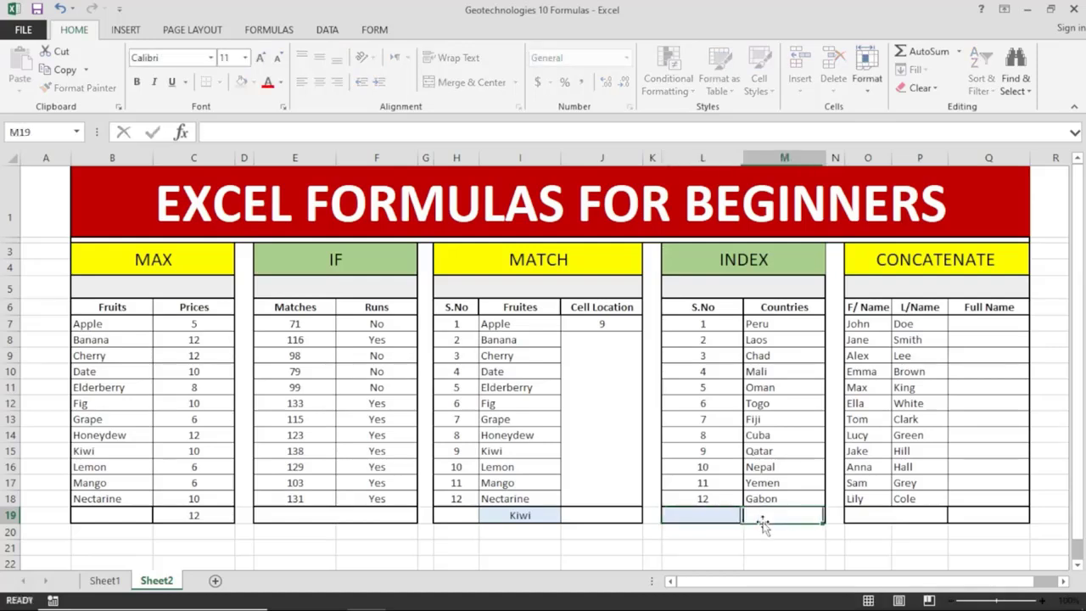
pyautogui.write('=')
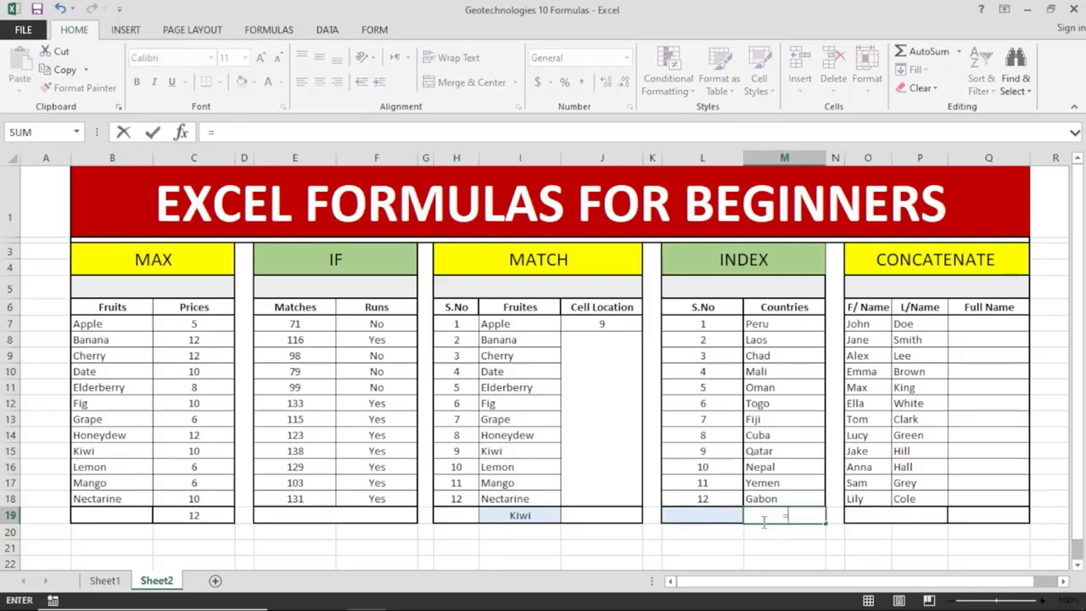
pyautogui.write('ind')
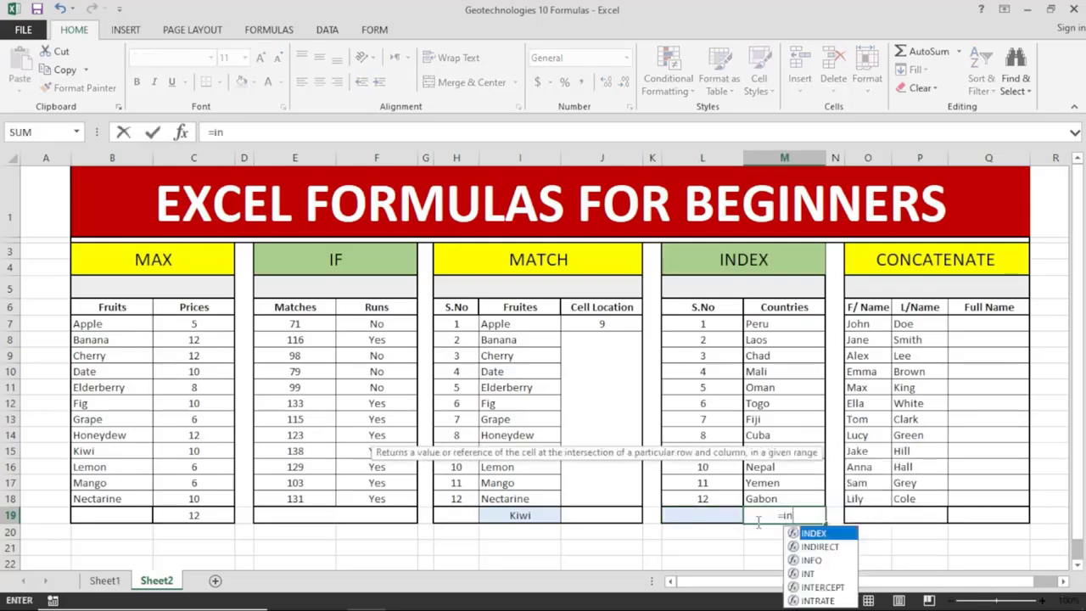
pyautogui.doubleClick(810, 534)
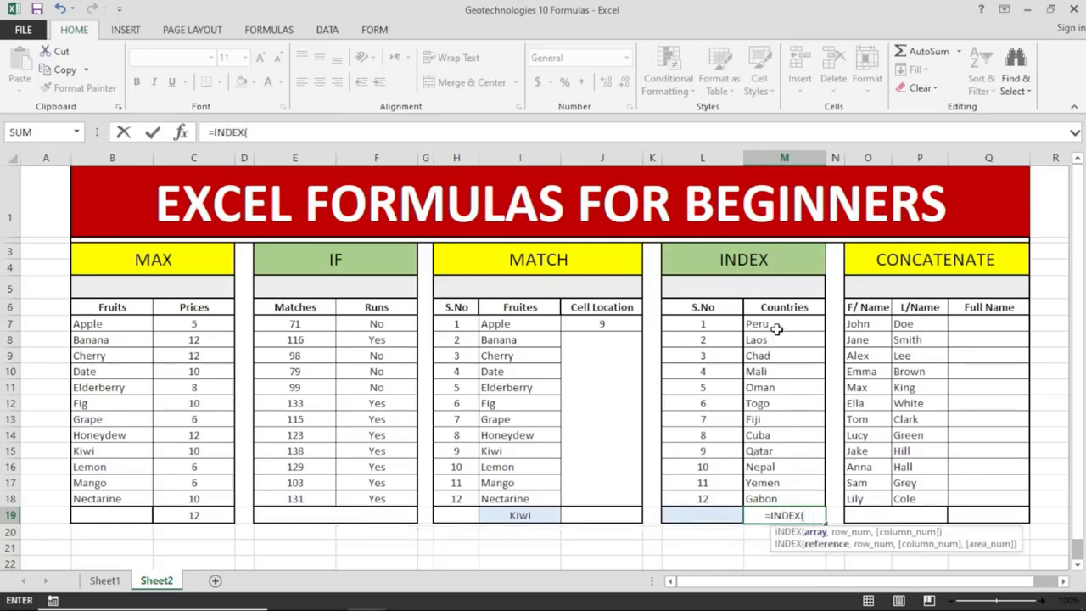
pyautogui.moveTo(773, 323); pyautogui.dragTo(761, 498)
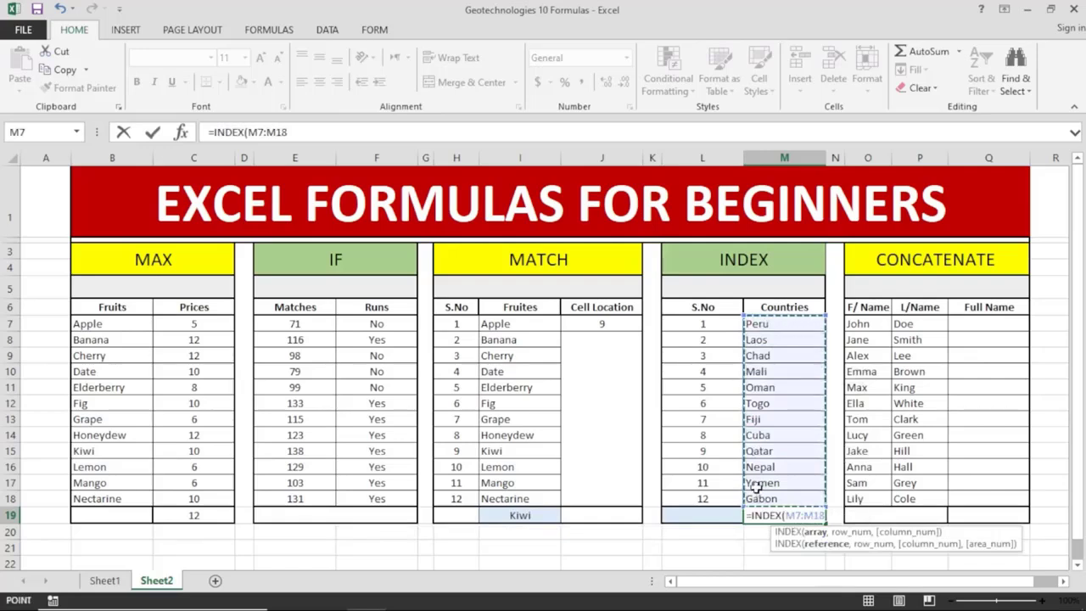
pyautogui.write(',')
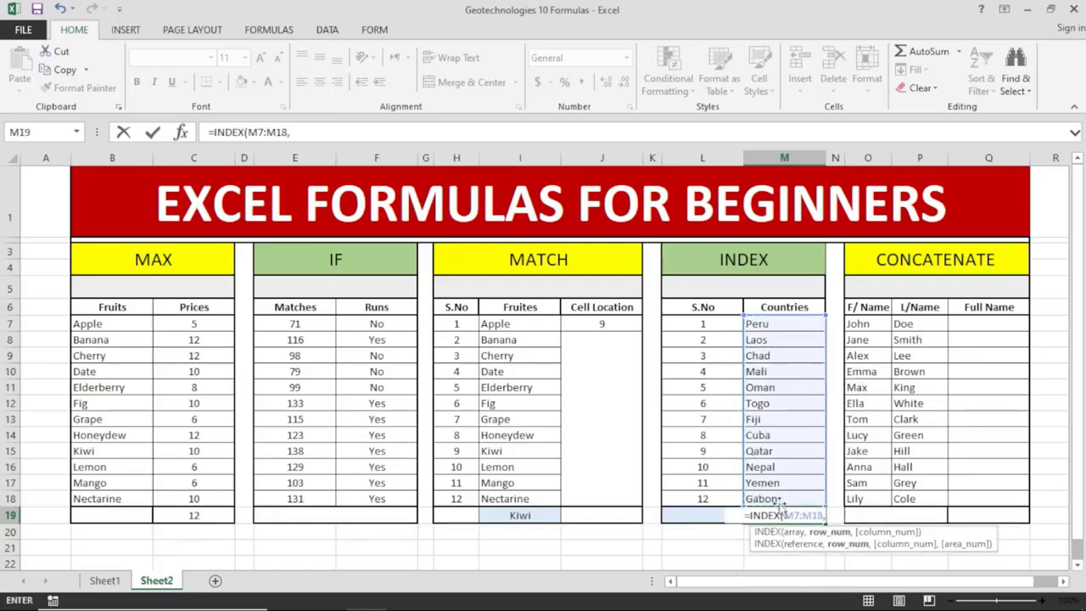
pyautogui.click(684, 518)
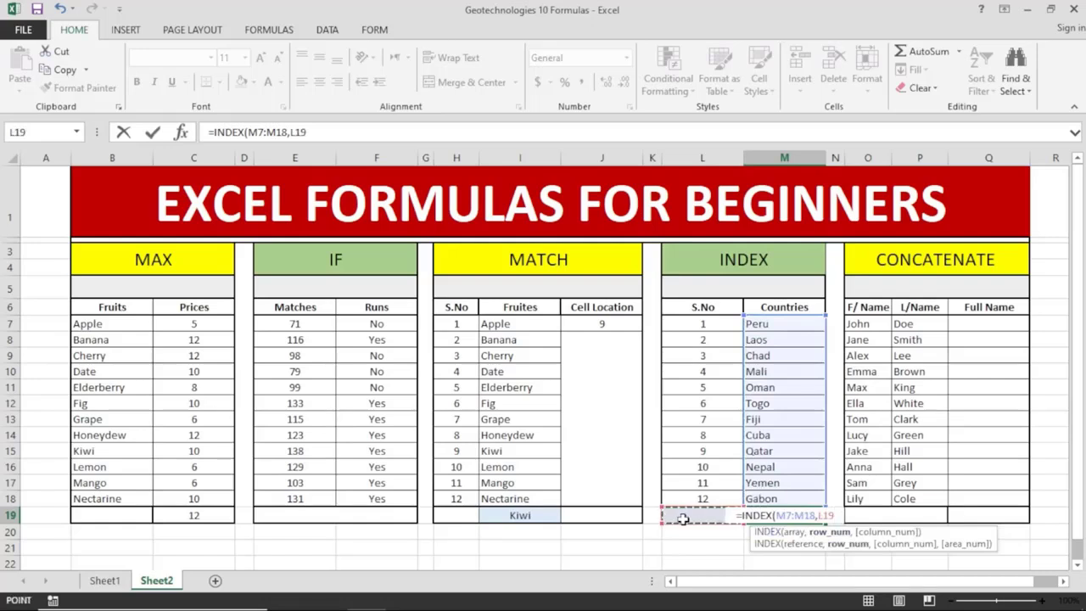
pyautogui.write(')')
pyautogui.press('Return')
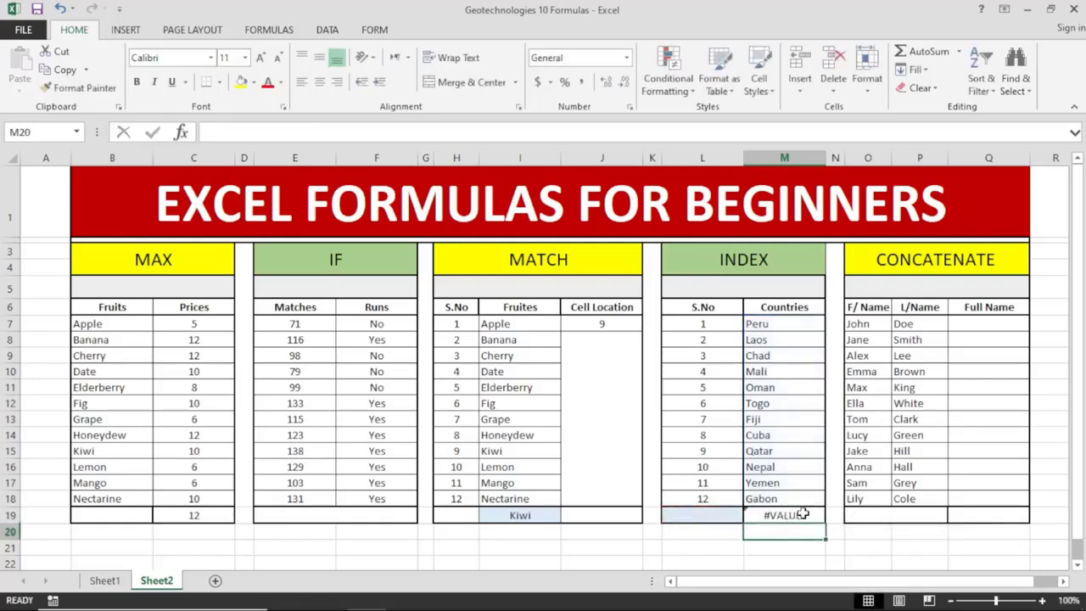
# Step: Enter 5 as the row number in L19 and check the returned country against the list
pyautogui.click(717, 518)
pyautogui.write('5')
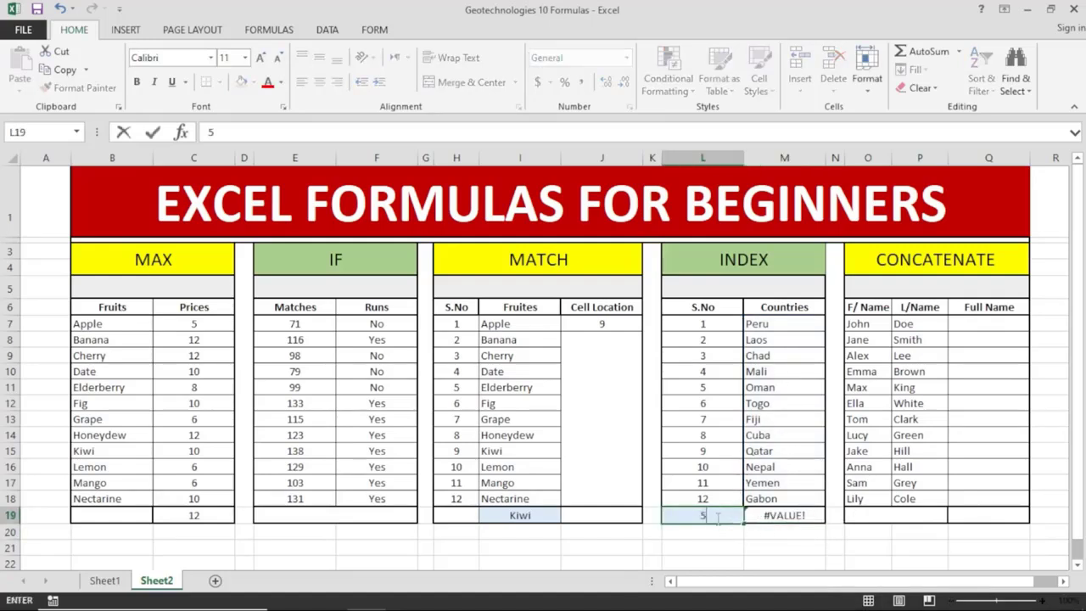
pyautogui.press('Return')
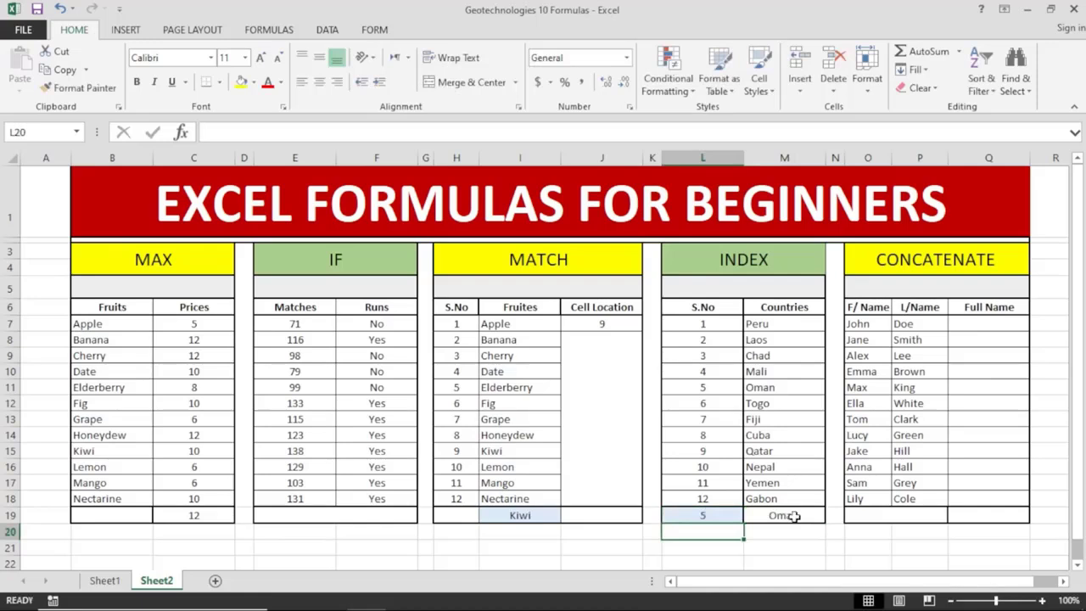
pyautogui.click(781, 388)
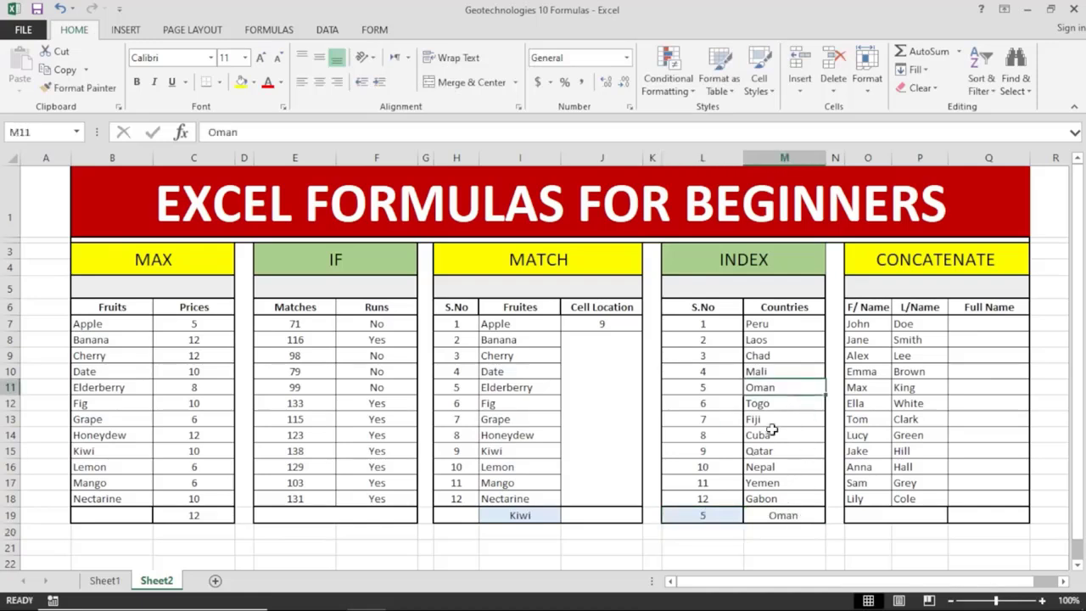
# Step: Change the row number in L19 to 7 and check the returned country against the list
pyautogui.click(719, 516)
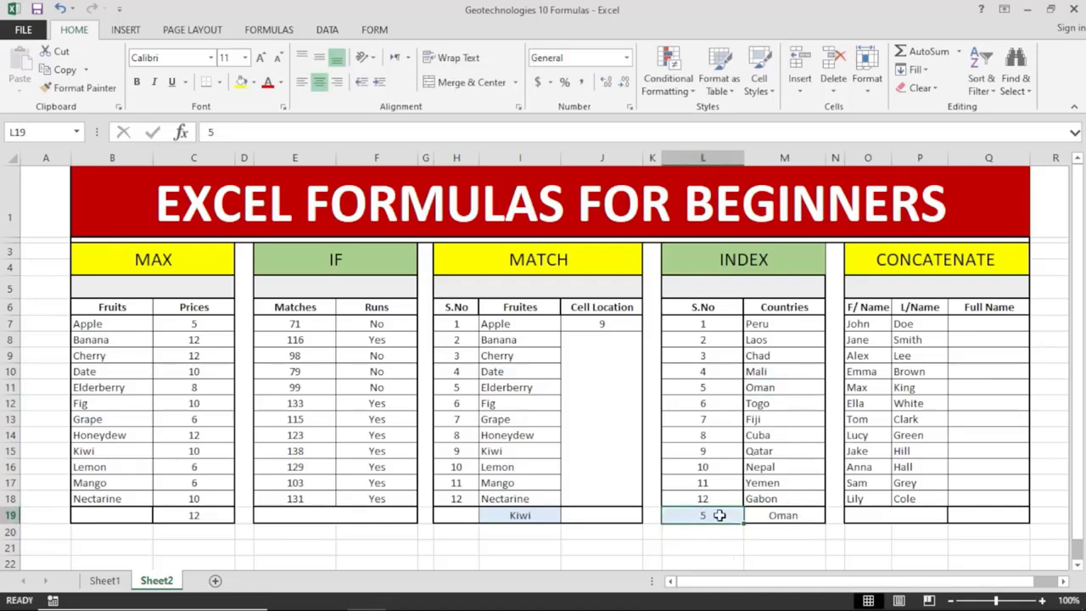
pyautogui.write('7')
pyautogui.press('Return')
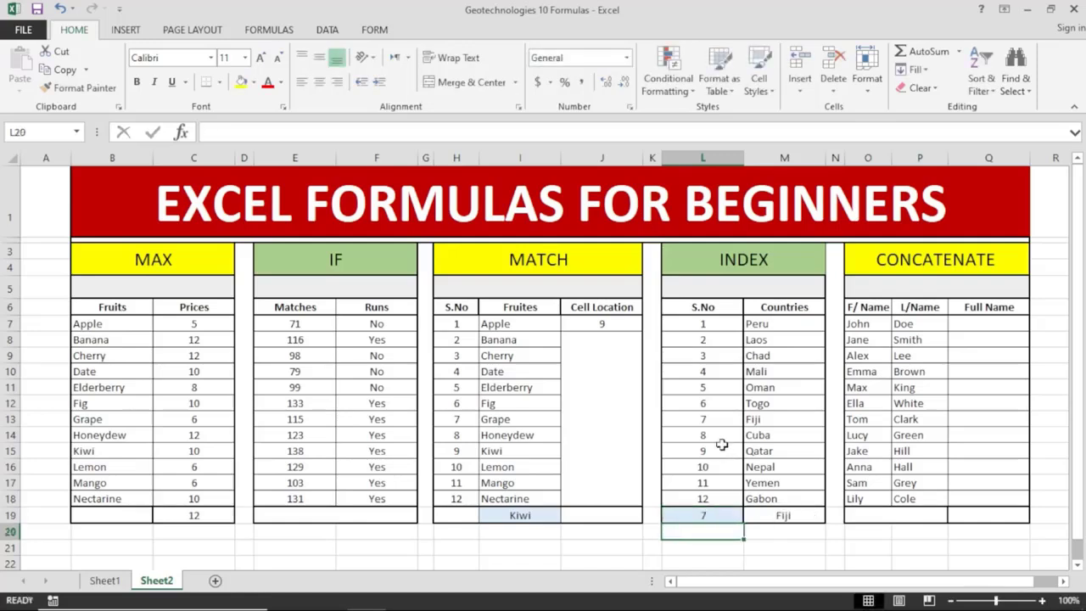
pyautogui.click(764, 419)
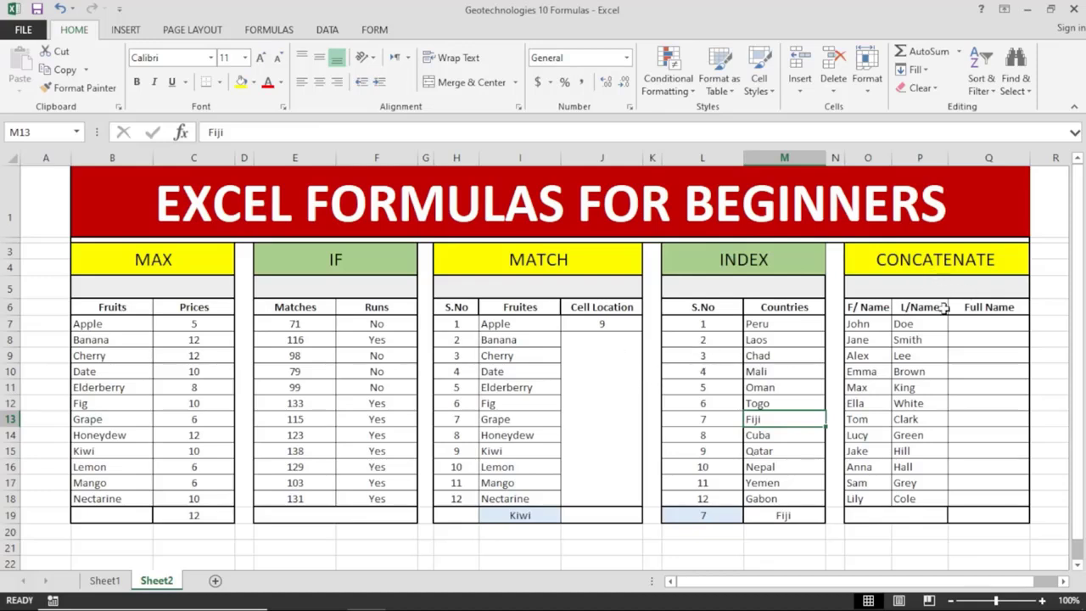
# Step: Examine the first and last names listed in O7:P9 of the CONCATENATE table
pyautogui.click(899, 325)
pyautogui.click(878, 323)
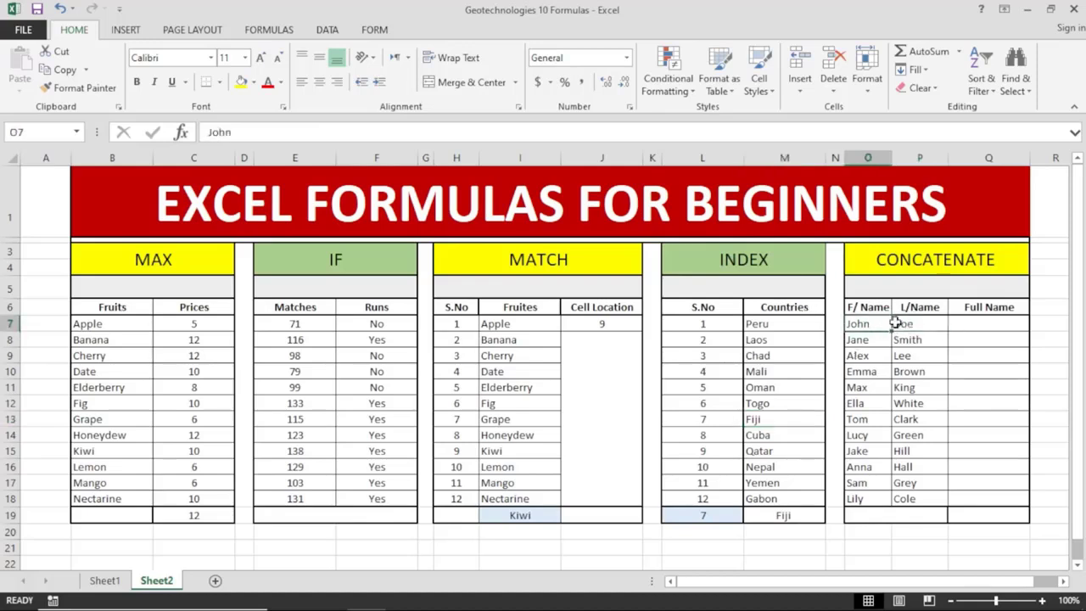
pyautogui.click(897, 324)
pyautogui.click(880, 324)
pyautogui.click(898, 324)
pyautogui.click(881, 324)
pyautogui.click(896, 328)
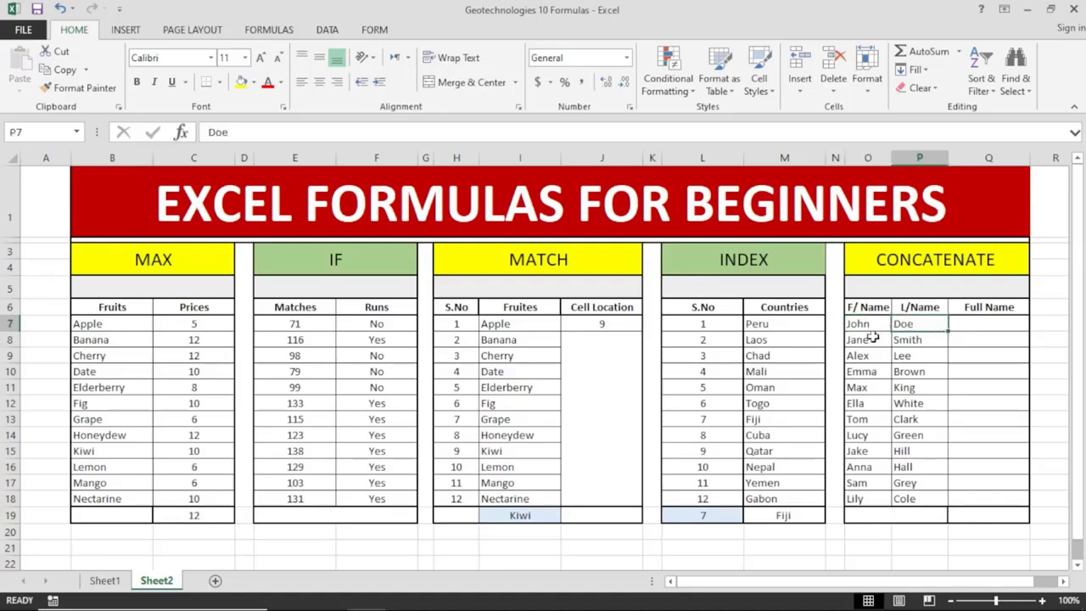
pyautogui.click(873, 339)
pyautogui.click(930, 339)
pyautogui.click(879, 355)
pyautogui.click(914, 356)
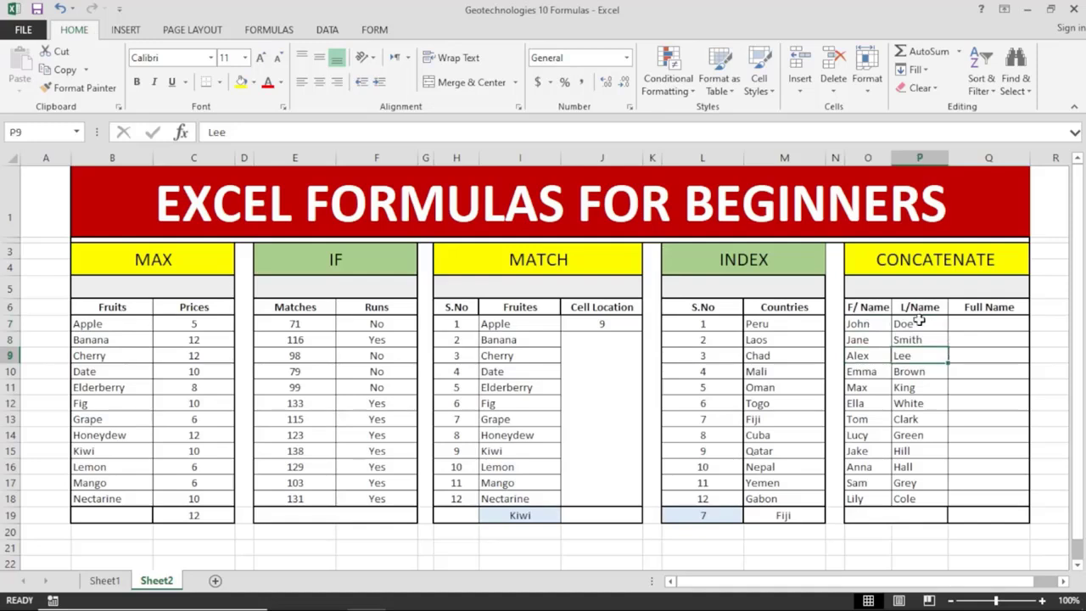
# Step: Enter =CONCATENATE(O7,P7) in Q7 to join the first and last name
pyautogui.click(978, 327)
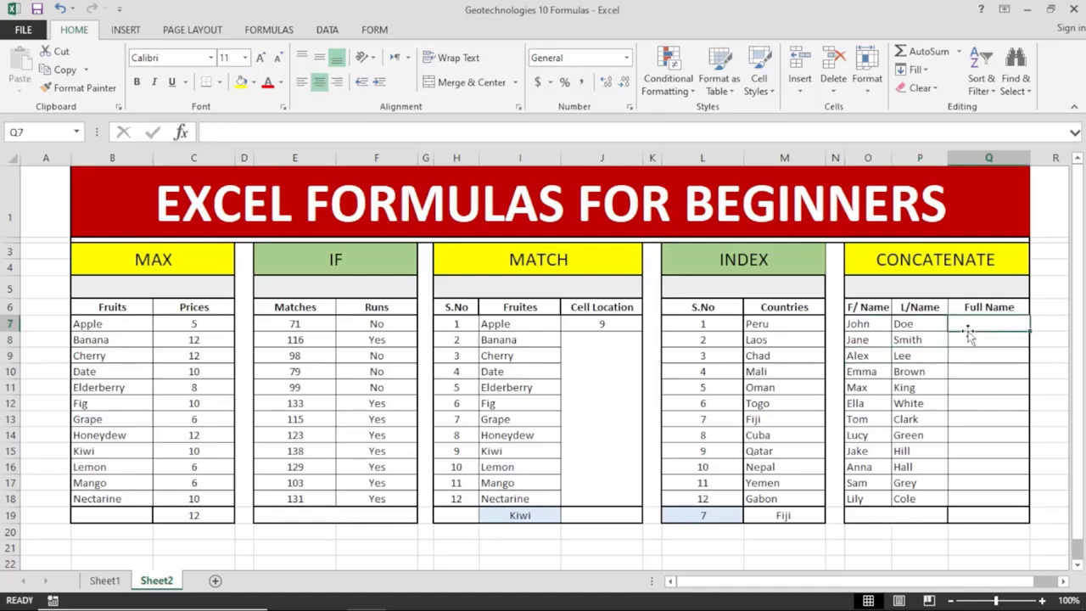
pyautogui.write('=con')
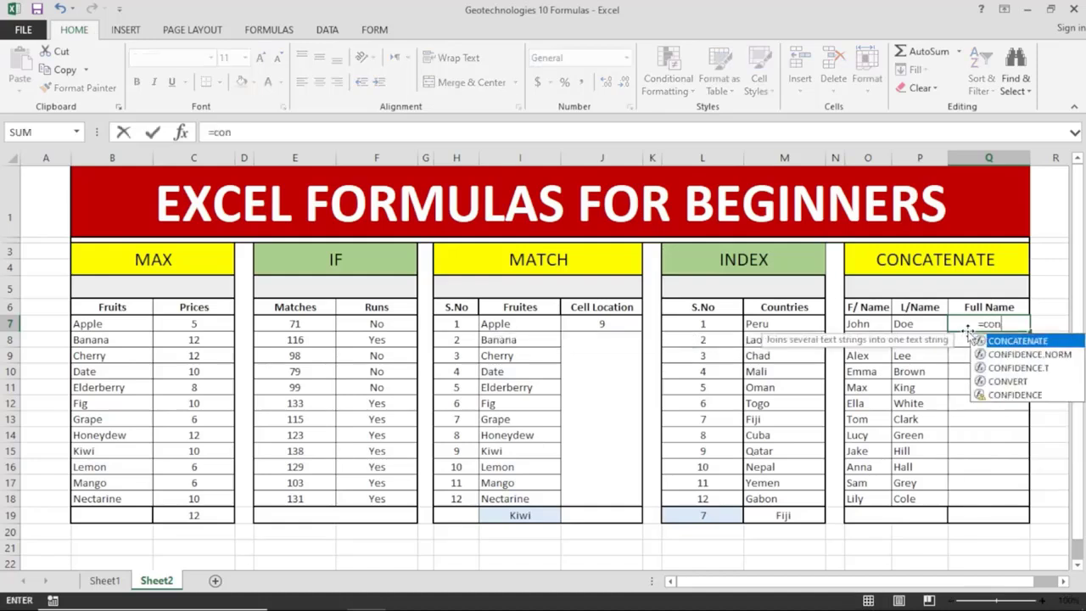
pyautogui.doubleClick(1015, 342)
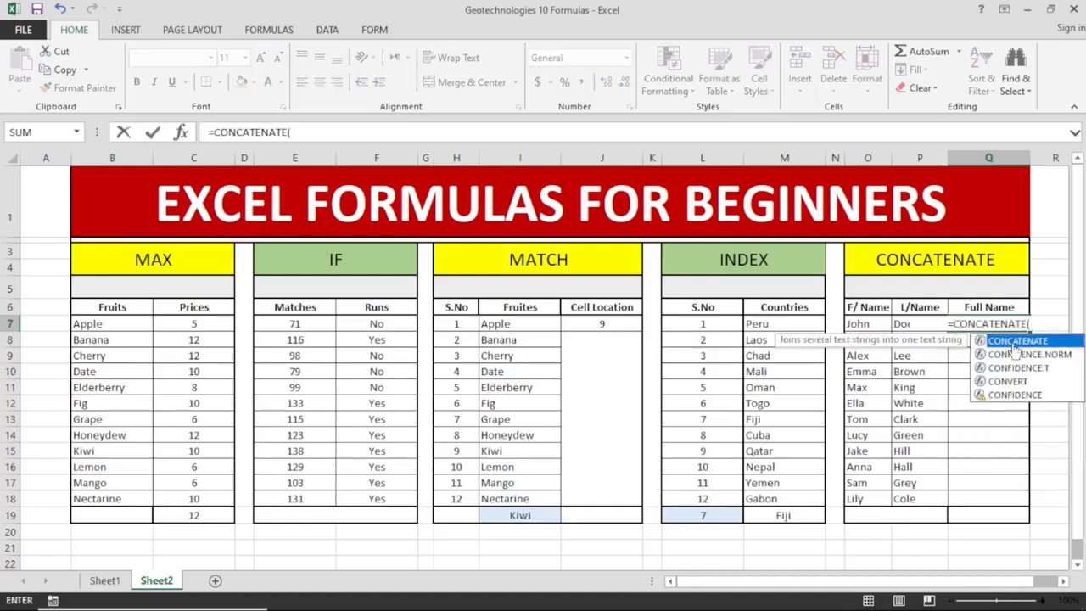
pyautogui.click(853, 324)
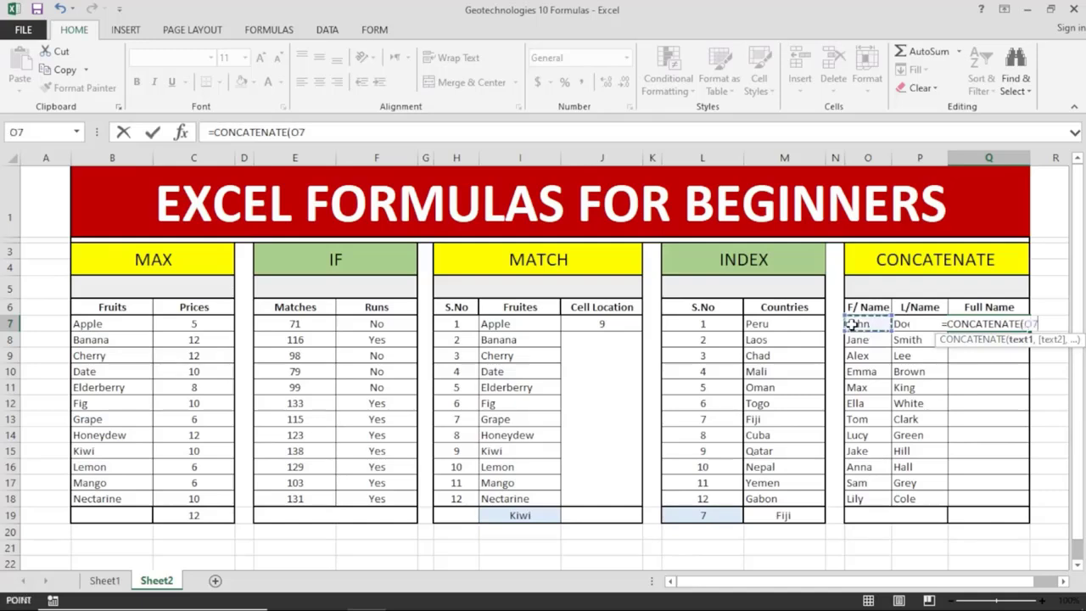
pyautogui.write(',')
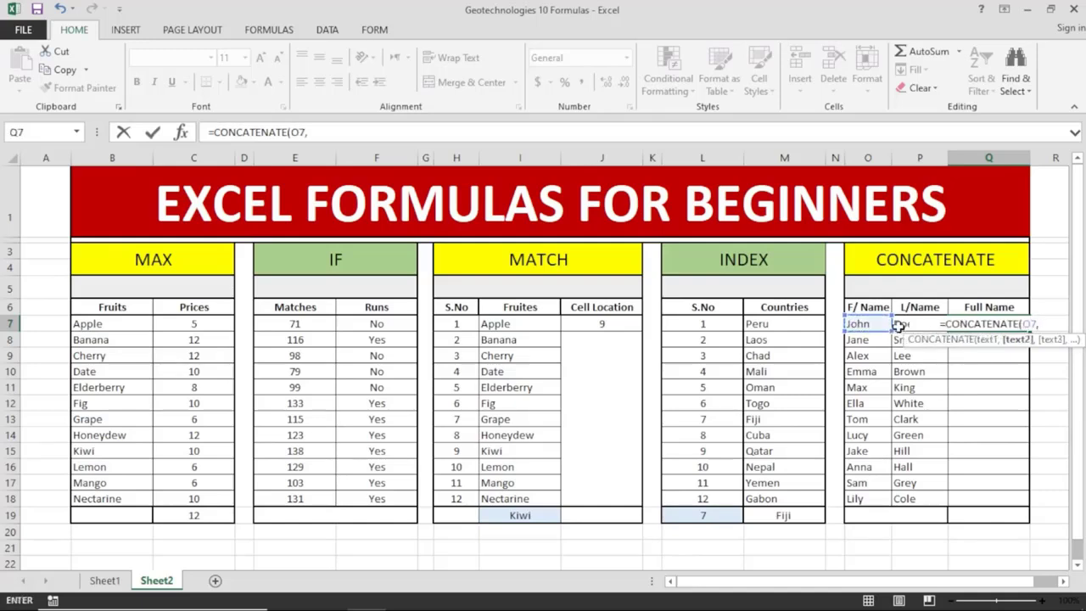
pyautogui.click(900, 324)
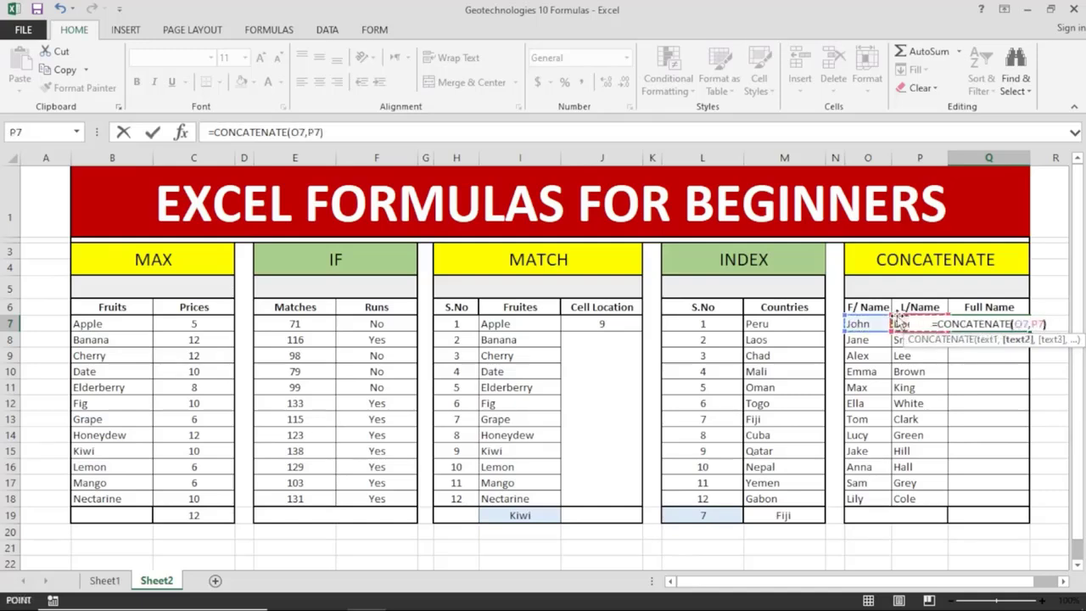
pyautogui.press('Return')
# Step: Fill the CONCATENATE formula from Q7 down through Q18
pyautogui.click(970, 326)
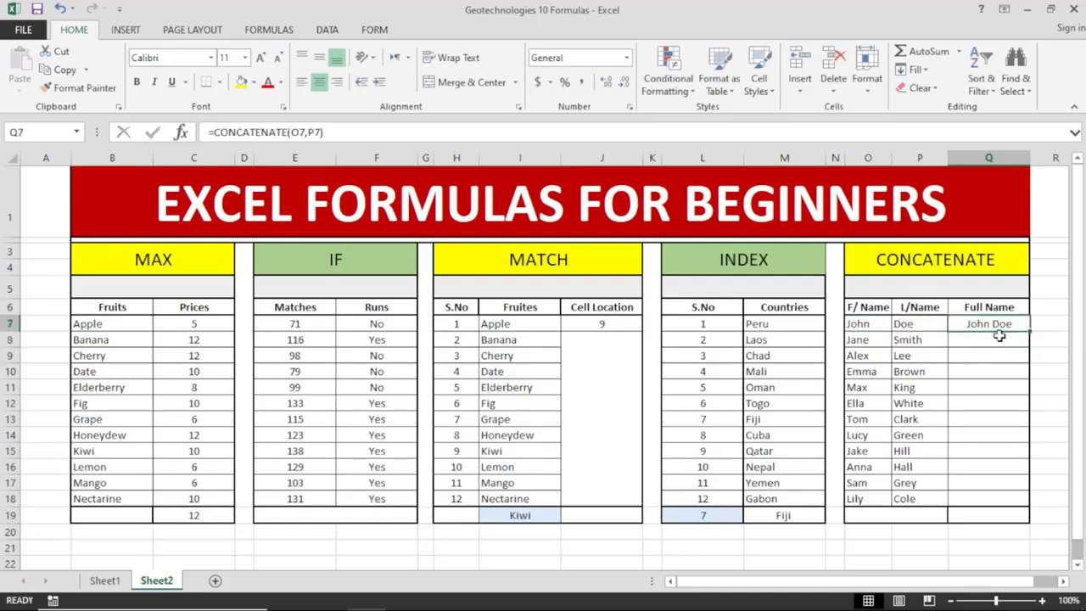
pyautogui.doubleClick(1027, 331)
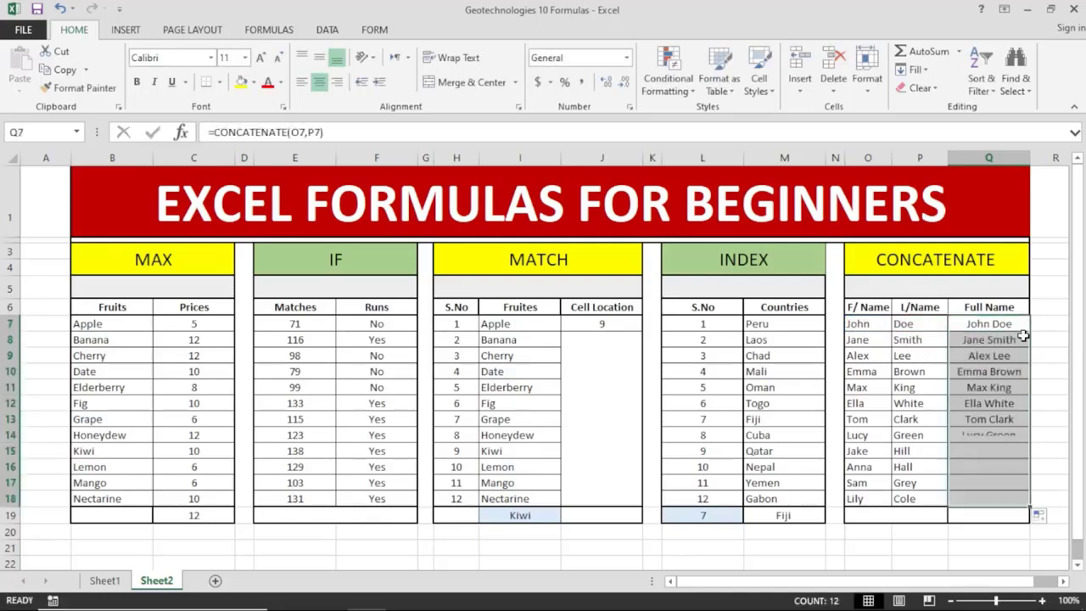
pyautogui.click(1002, 519)
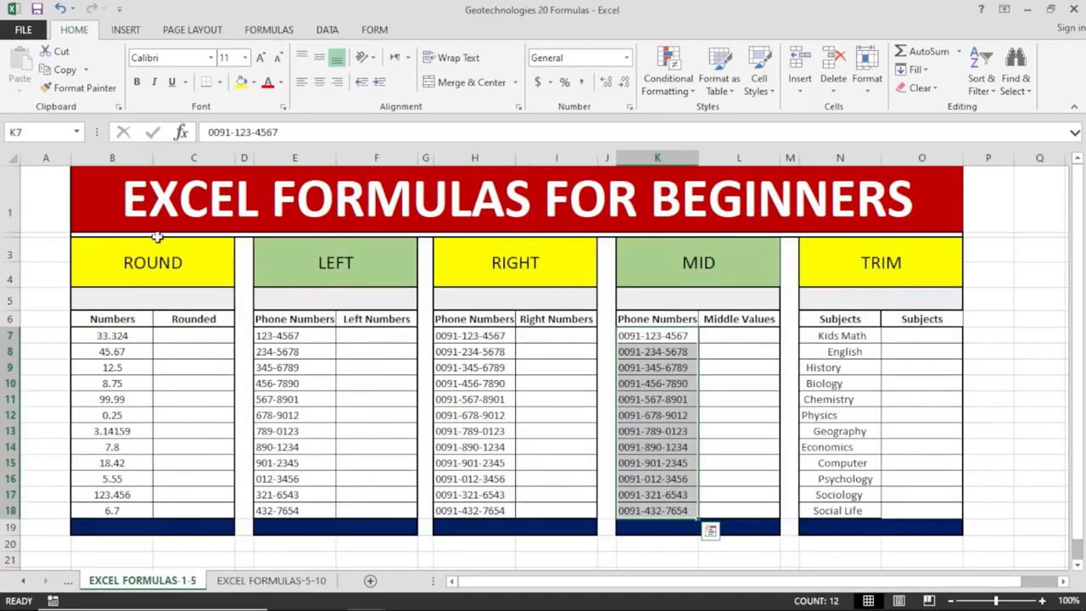
# Step: Enter =ROUND(B7,0) in C7 of the ROUND table and fill it down through C18
pyautogui.click(185, 338)
pyautogui.write('=')
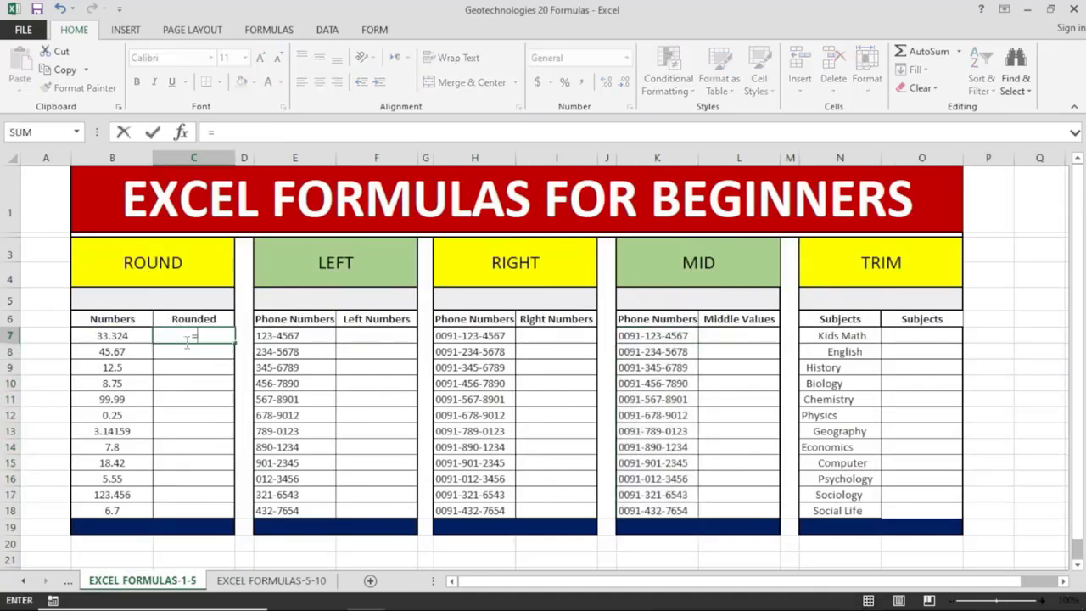
pyautogui.write('roun')
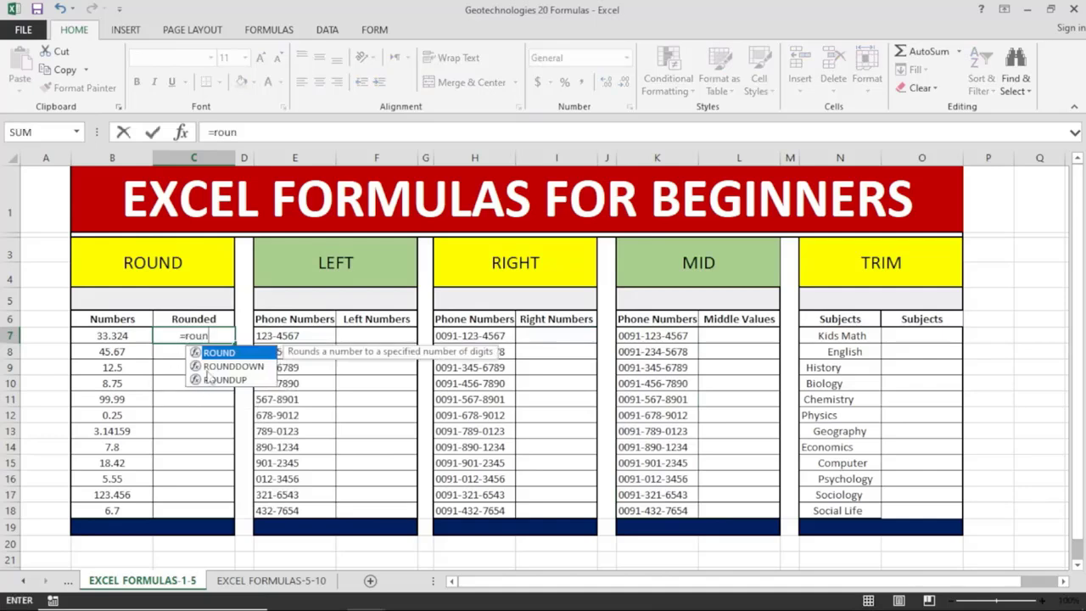
pyautogui.doubleClick(220, 353)
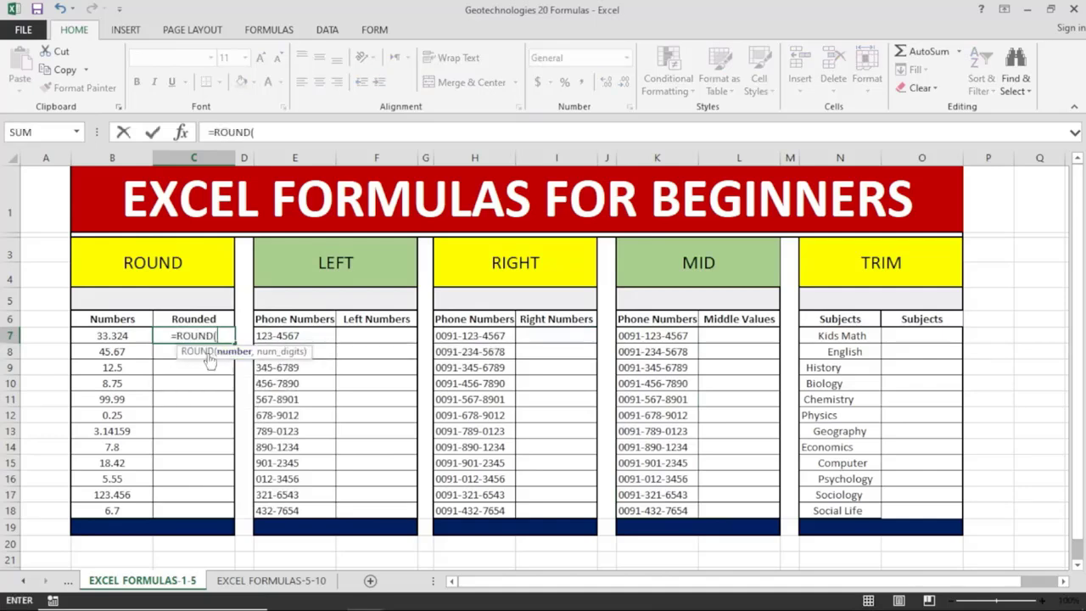
pyautogui.click(136, 334)
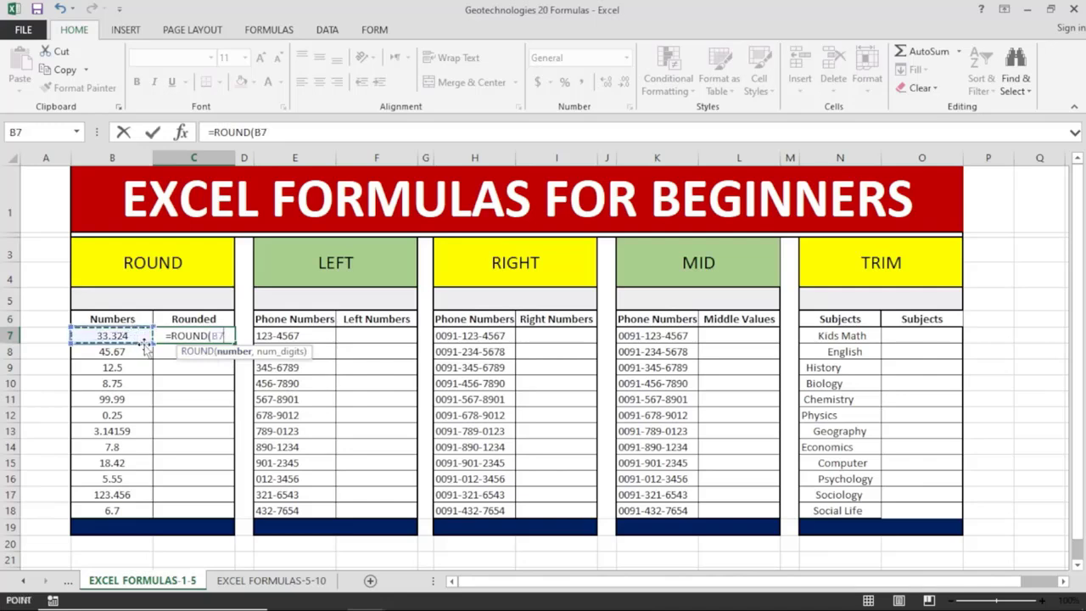
pyautogui.write(',')
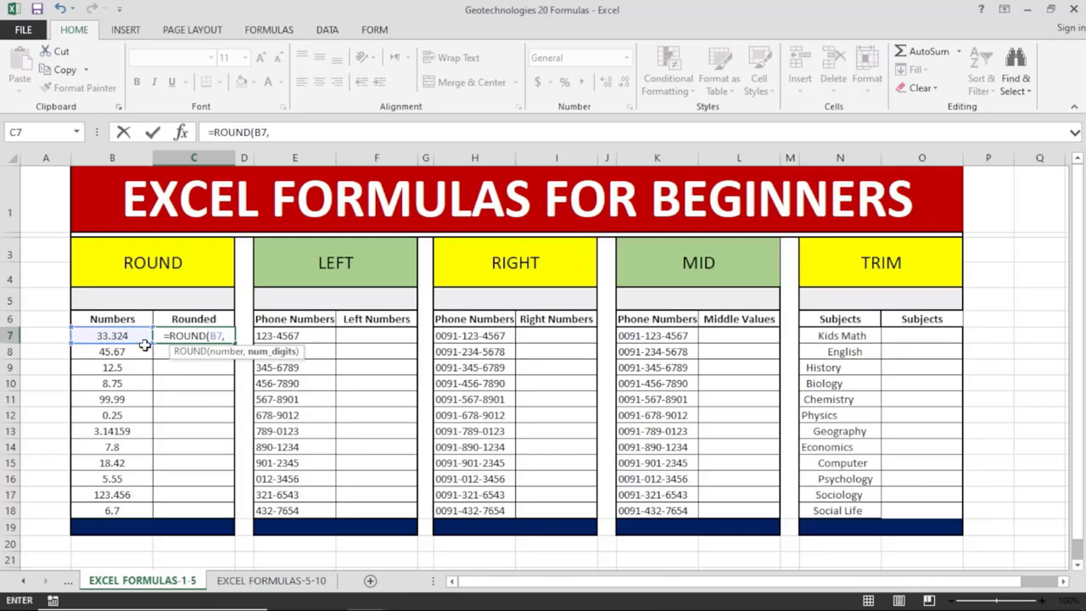
pyautogui.write('0')
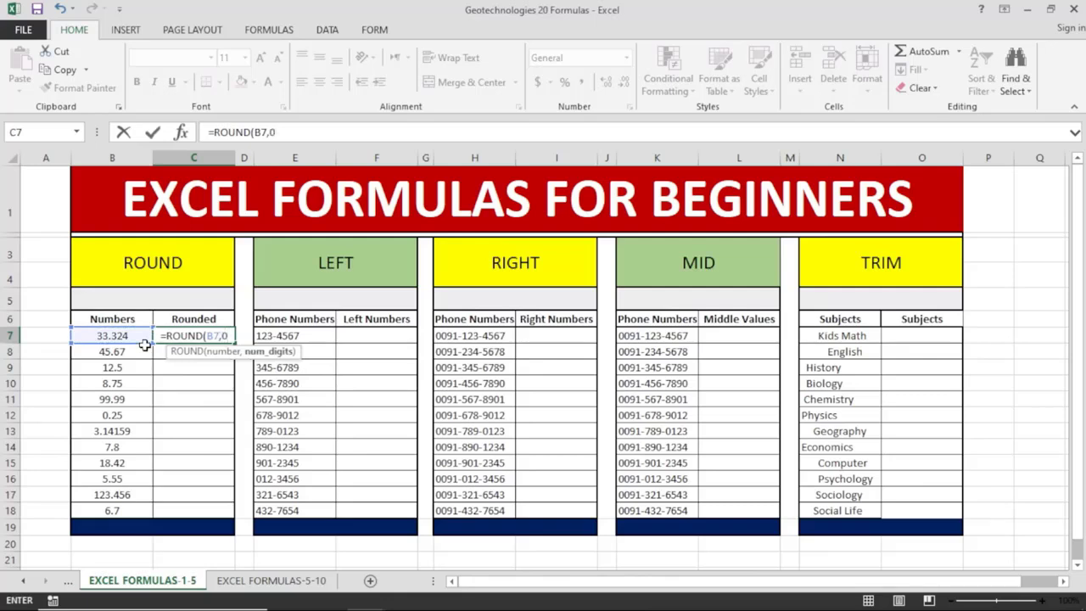
pyautogui.write(')')
pyautogui.press('Return')
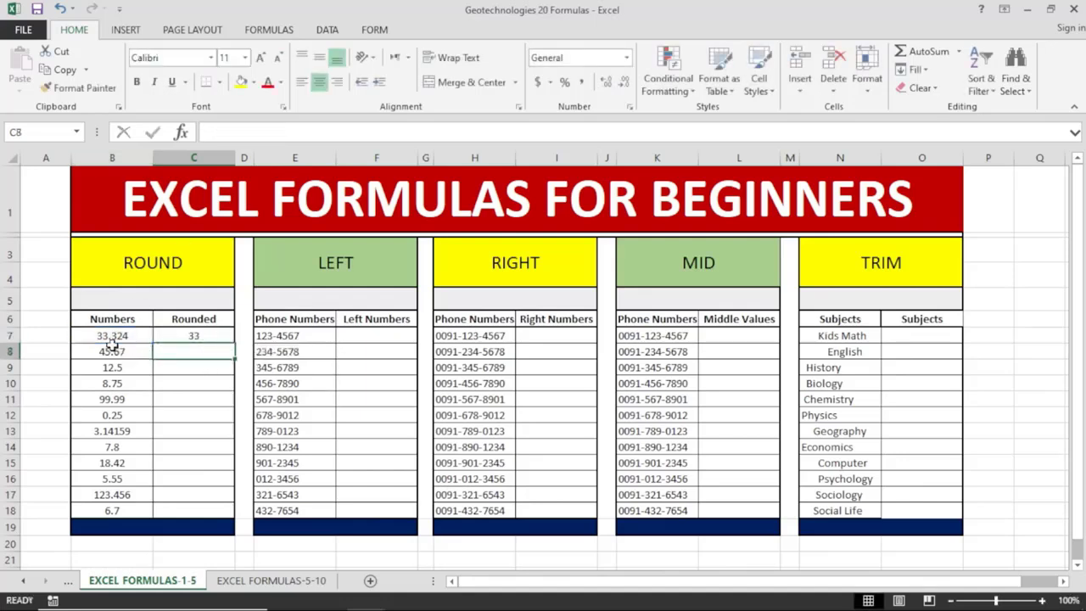
pyautogui.click(212, 338)
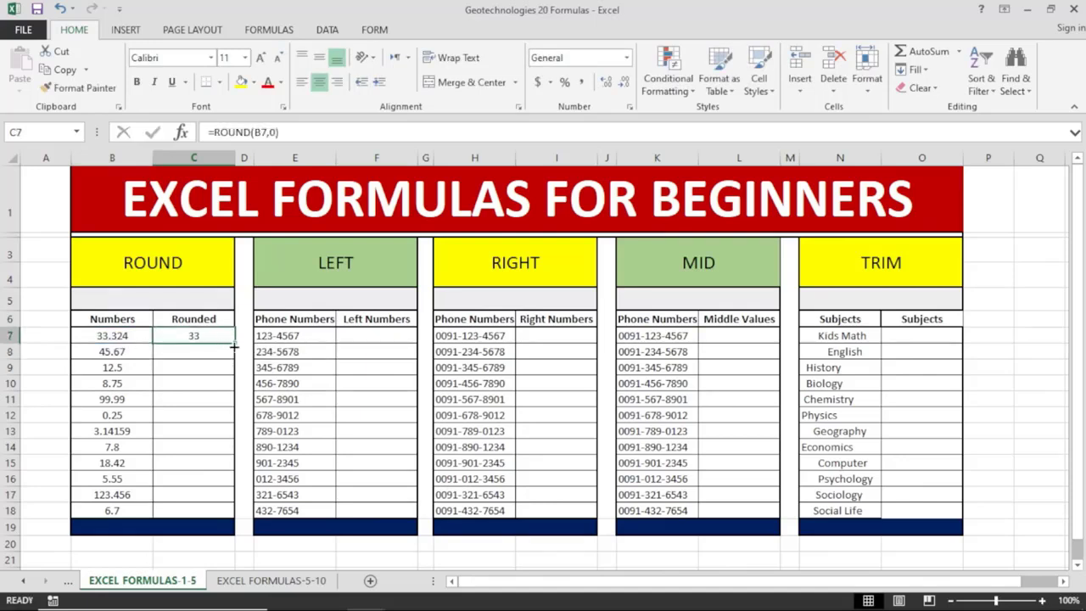
pyautogui.moveTo(234, 344); pyautogui.dragTo(226, 514)
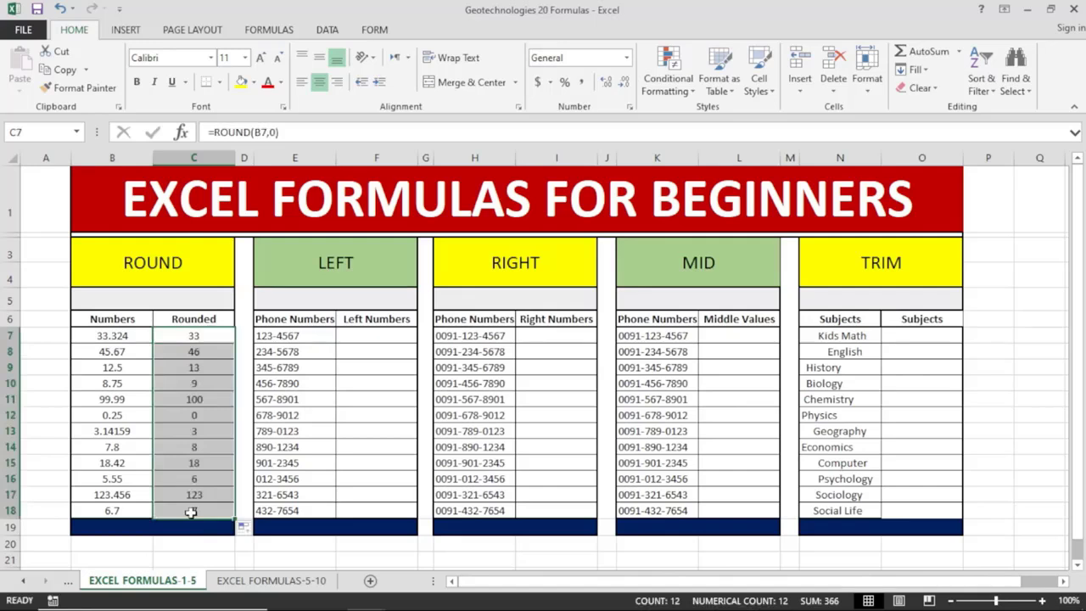
# Step: Change the ROUND formula in C7 to round to 1 decimal digit and refill it down through C18
pyautogui.doubleClick(206, 338)
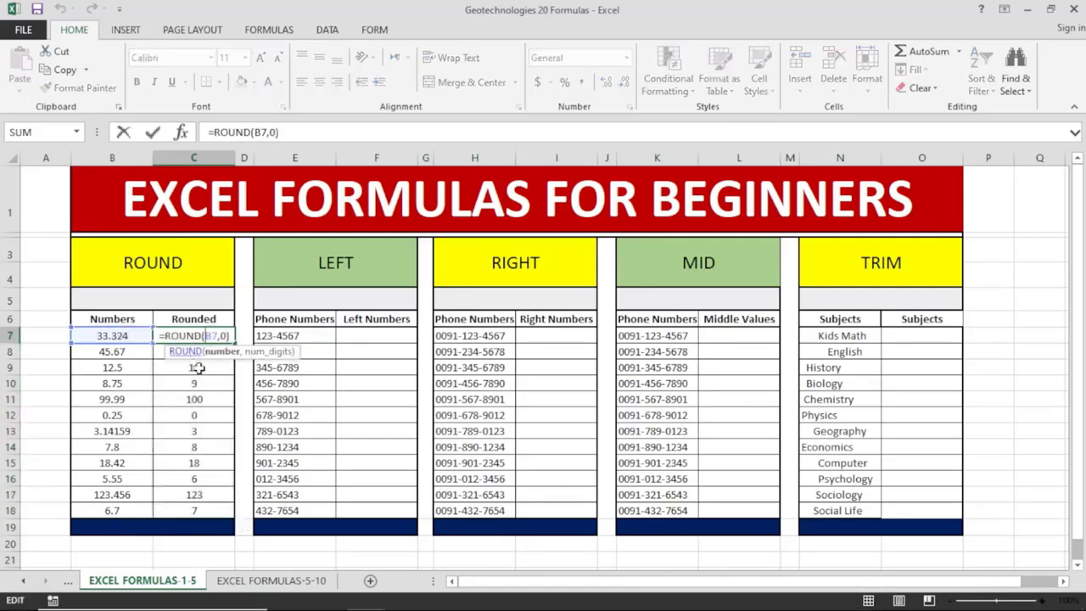
pyautogui.press('BackSpace')
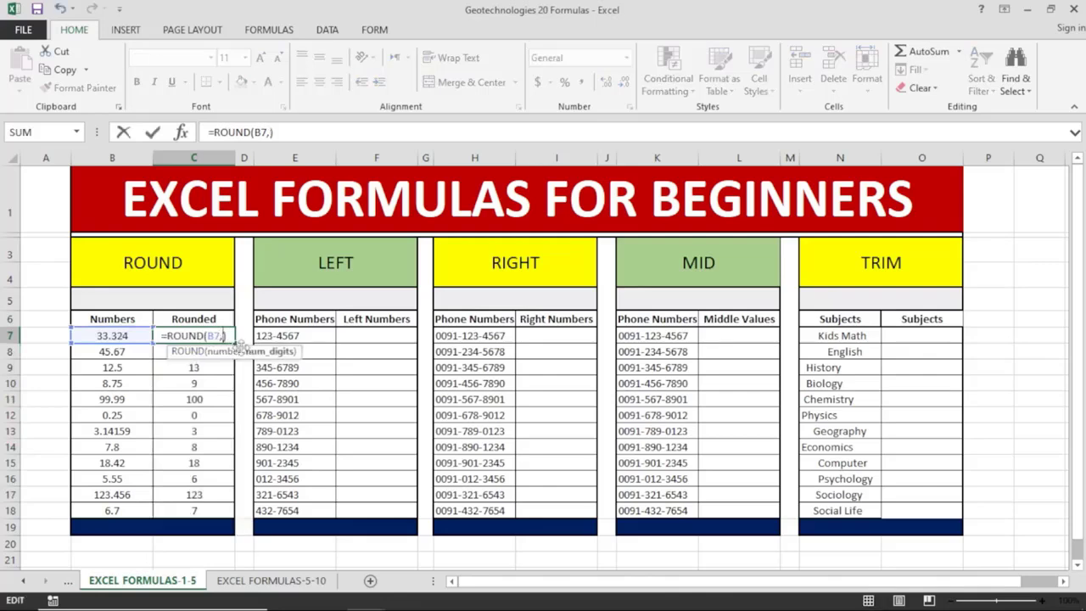
pyautogui.write('1')
pyautogui.press('Return')
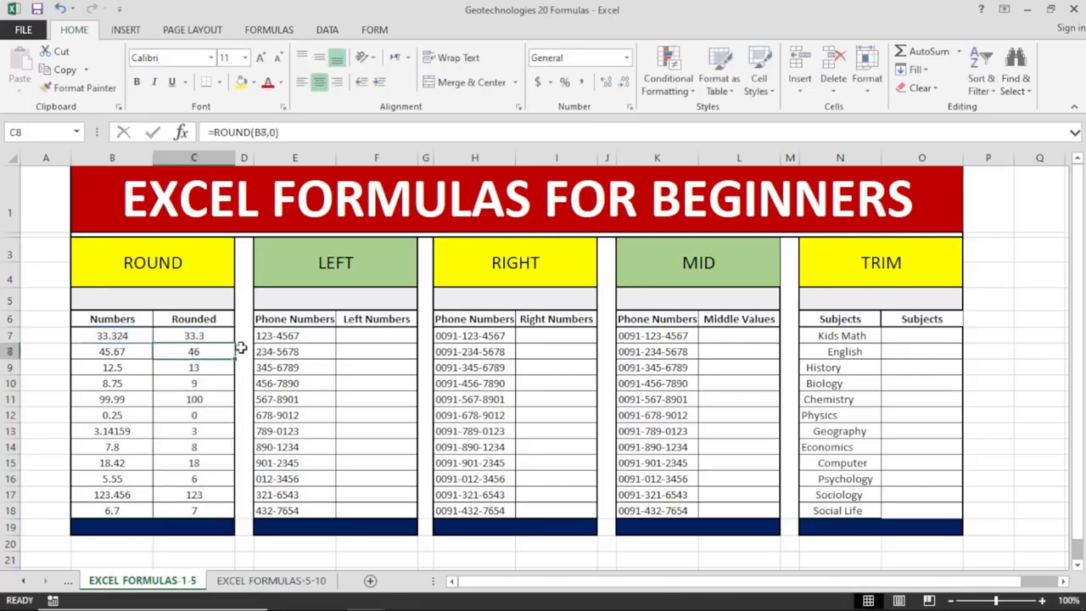
pyautogui.click(212, 336)
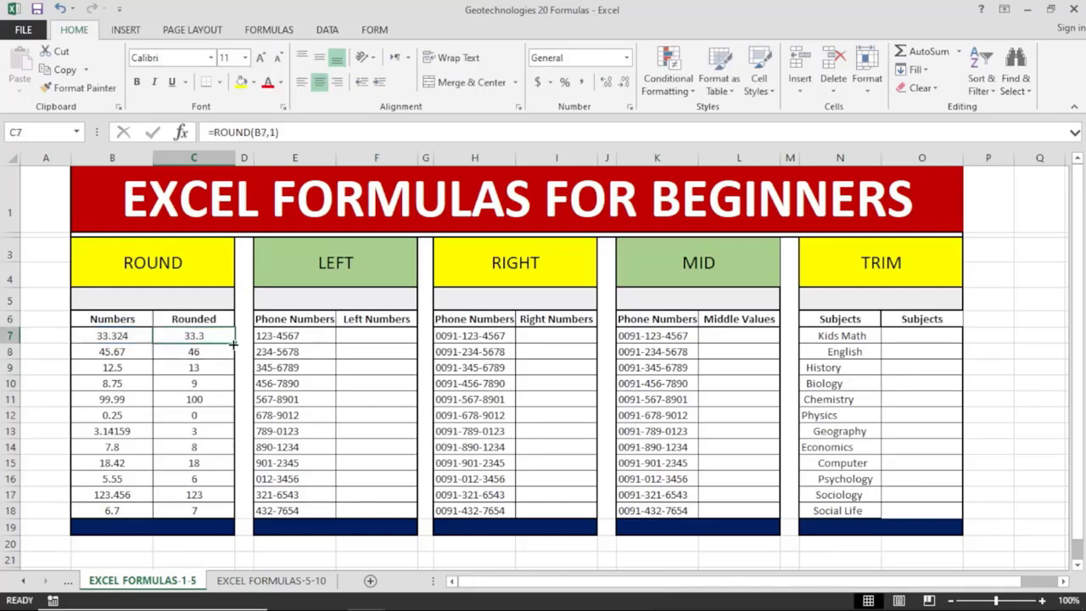
pyautogui.doubleClick(235, 342)
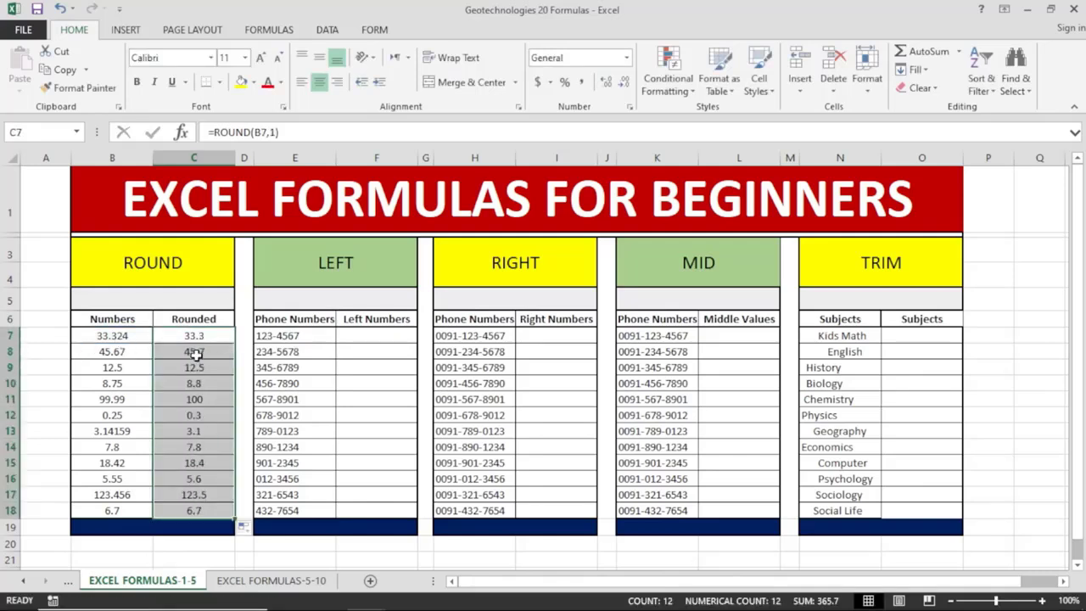
pyautogui.click(183, 444)
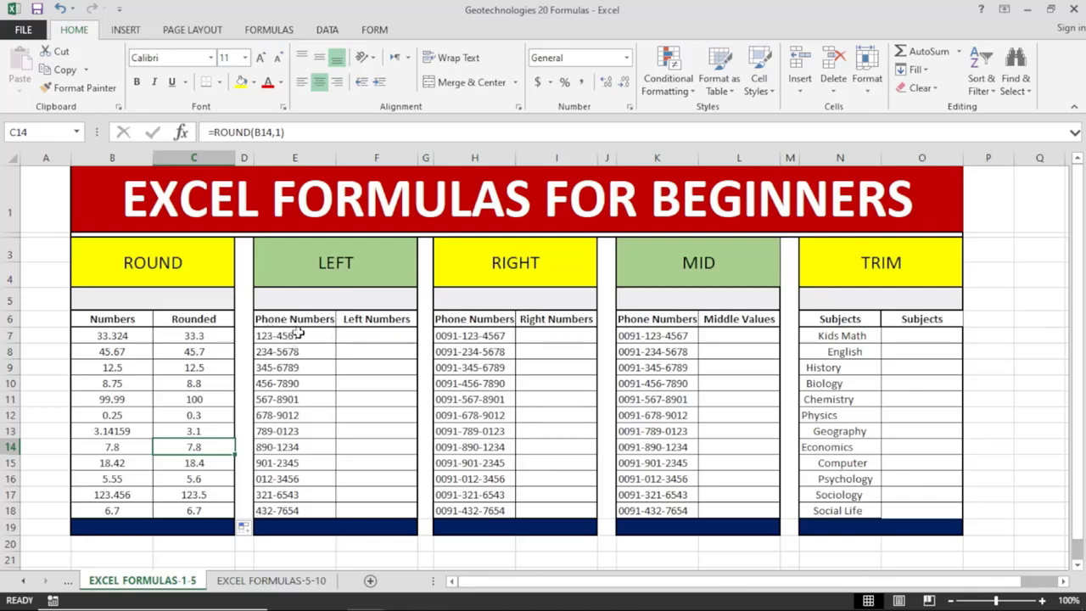
# Step: Enter =LEFT(E7,3) in F7 to extract the first three characters of the phone number
pyautogui.click(366, 339)
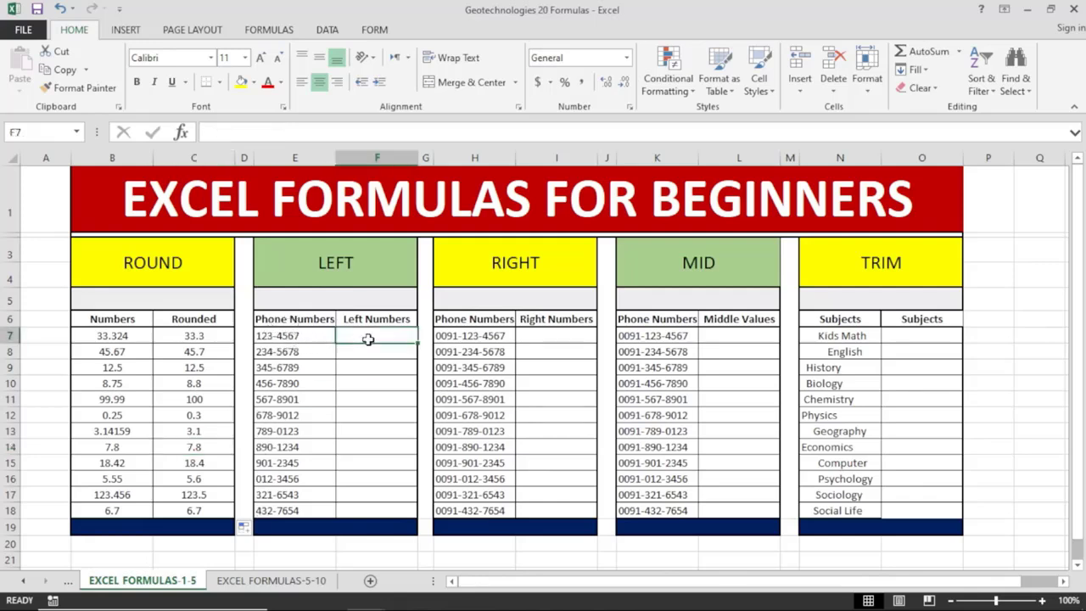
pyautogui.write('=')
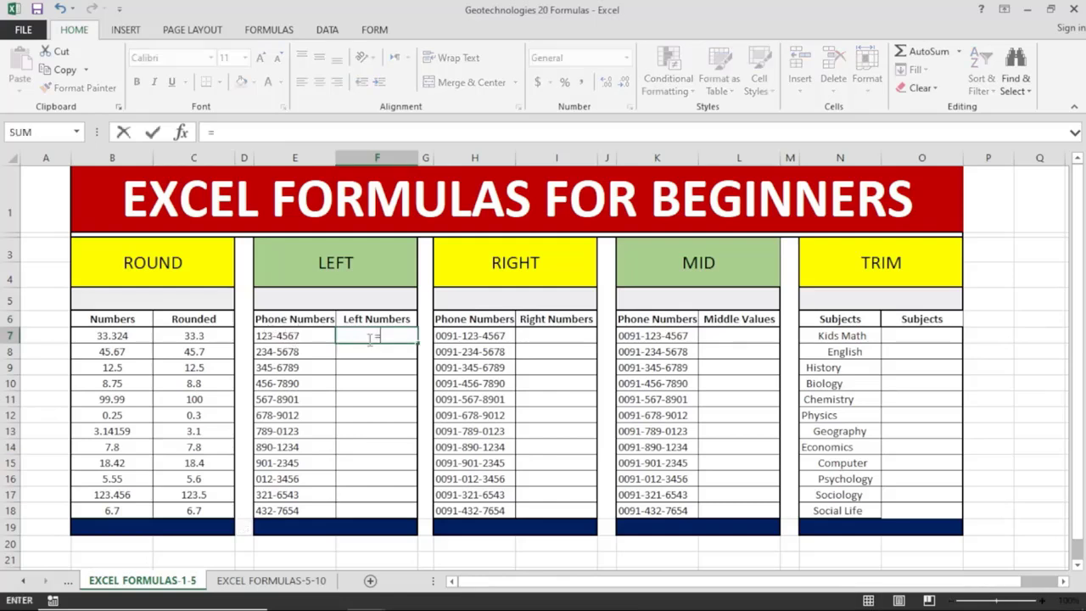
pyautogui.write('l')
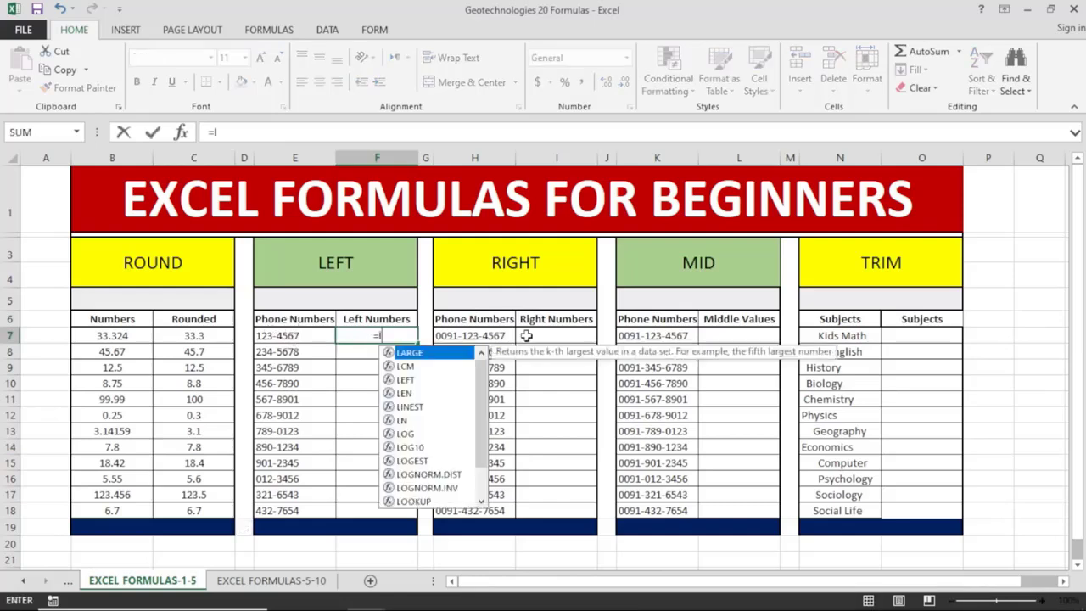
pyautogui.write('eft(')
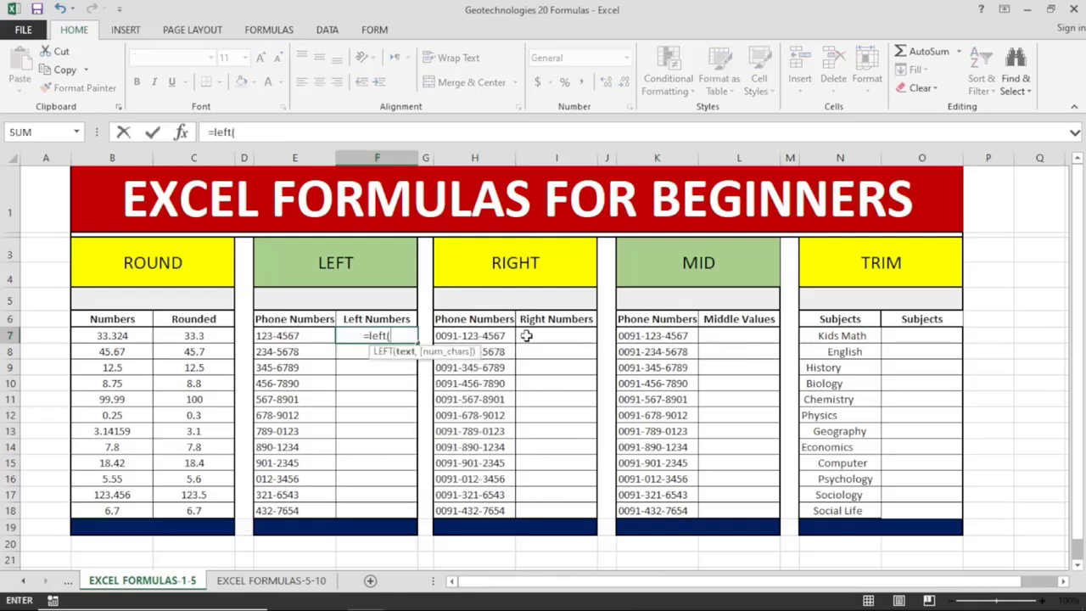
pyautogui.click(310, 337)
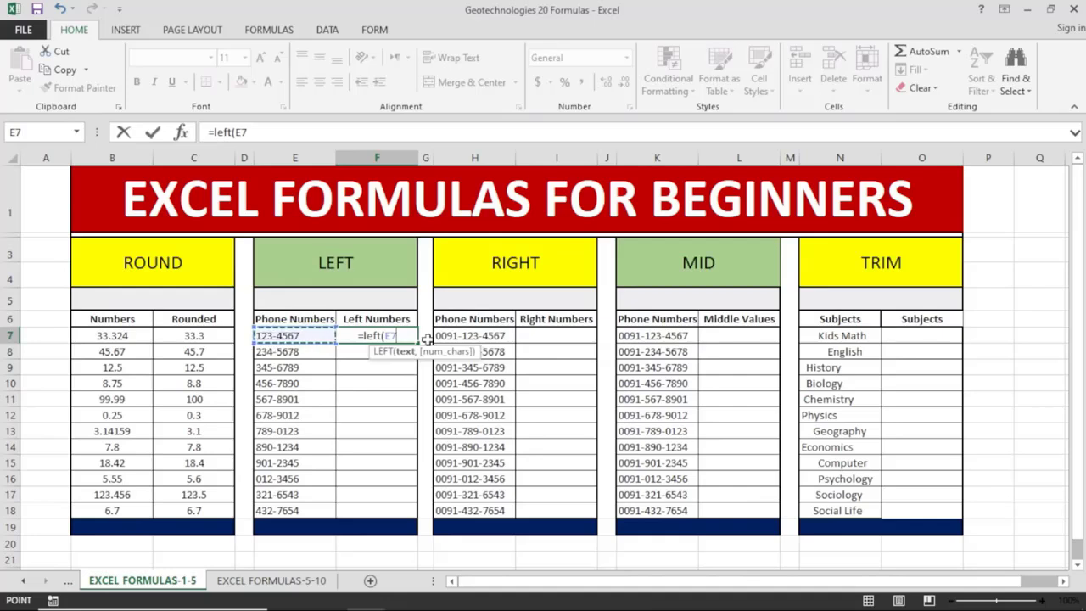
pyautogui.write(',')
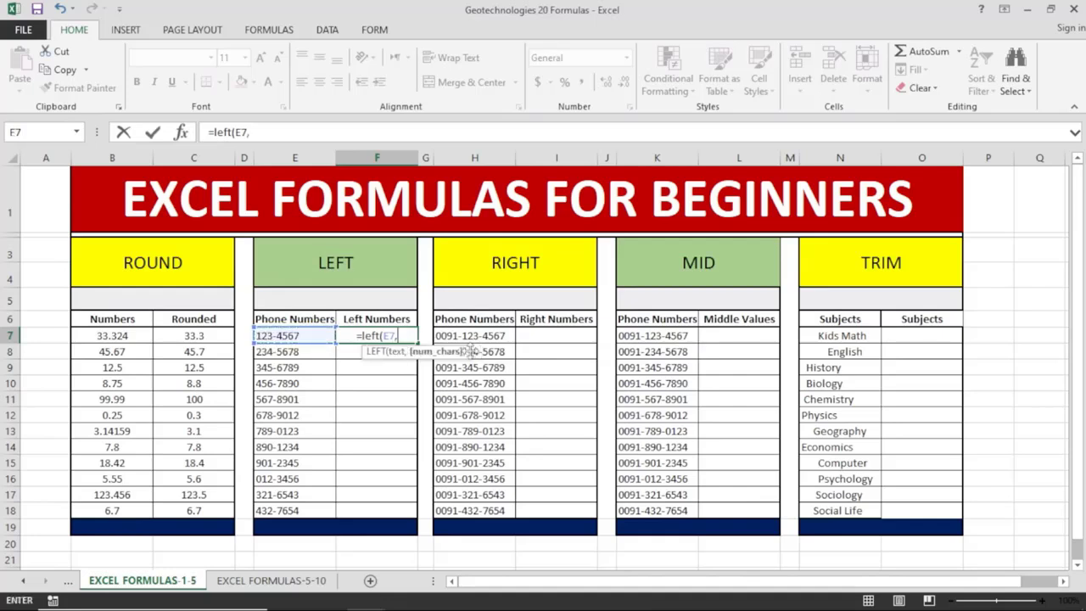
pyautogui.write('3)')
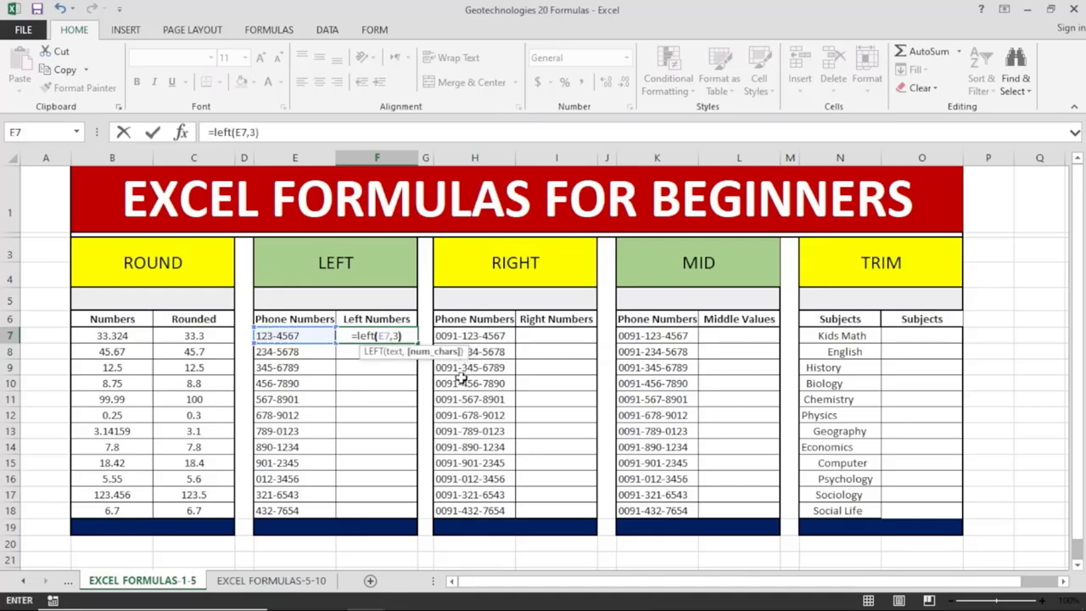
pyautogui.press('Return')
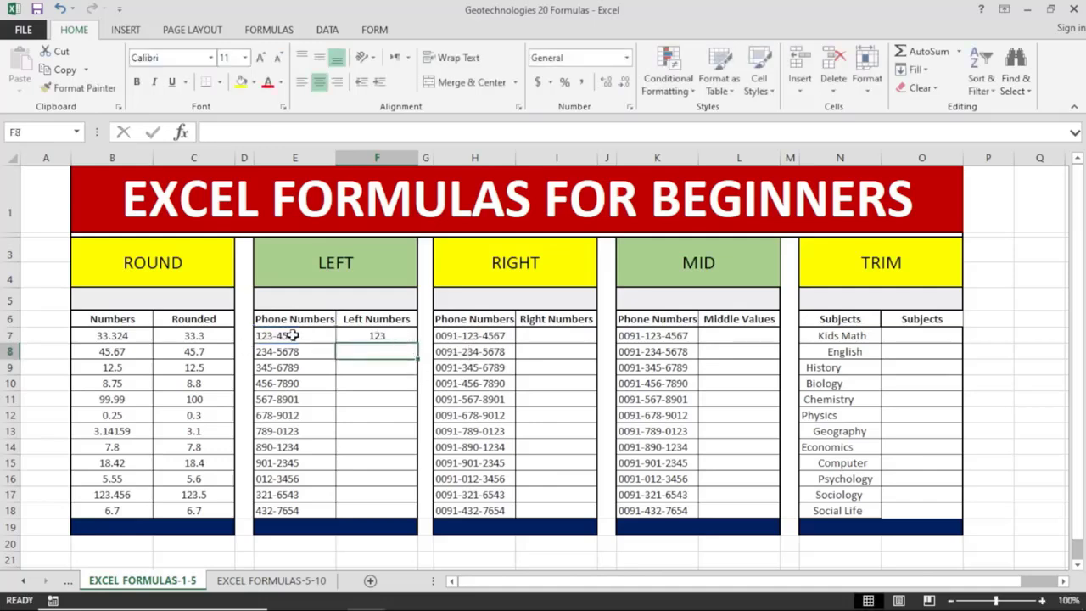
# Step: Fill the LEFT formula from F7 down through F18
pyautogui.click(387, 336)
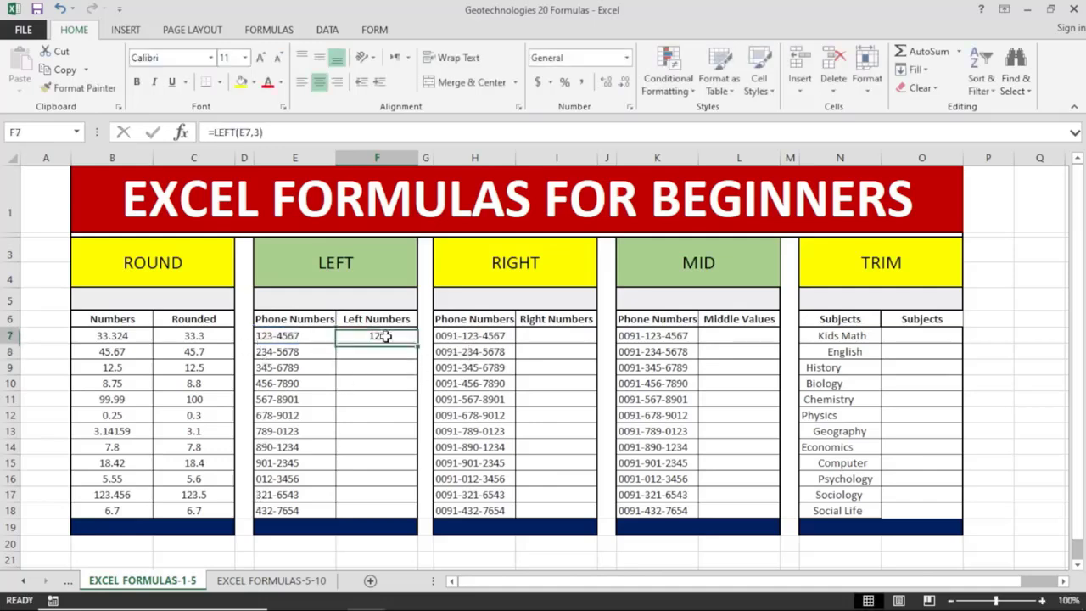
pyautogui.moveTo(418, 345); pyautogui.dragTo(404, 522)
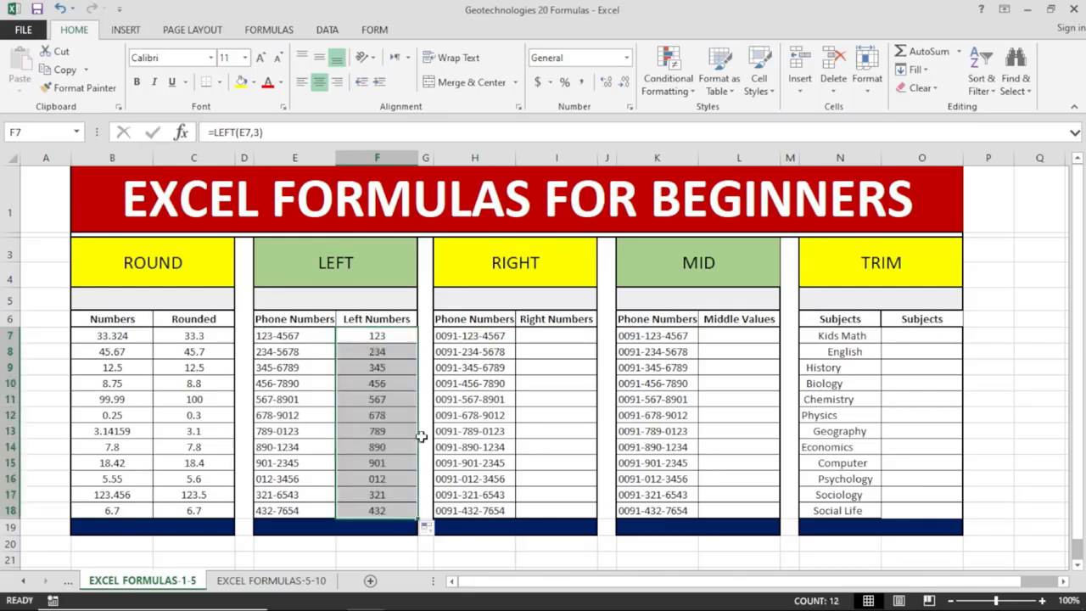
# Step: Enter =RIGHT(H7,4) in I7 of the RIGHT table to extract the last four characters of the phone number
pyautogui.click(526, 298)
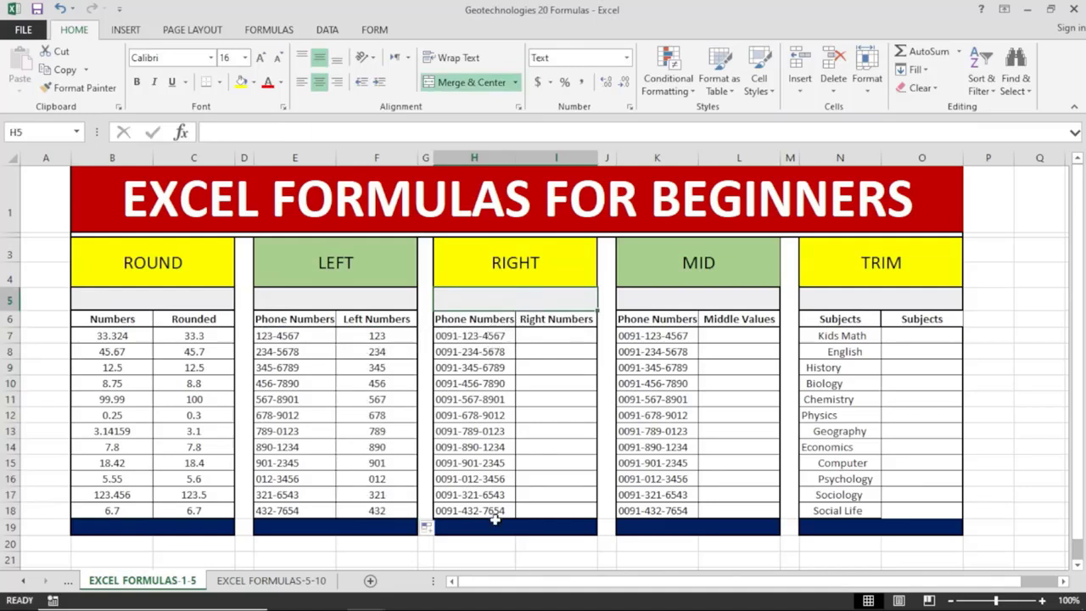
pyautogui.click(523, 348)
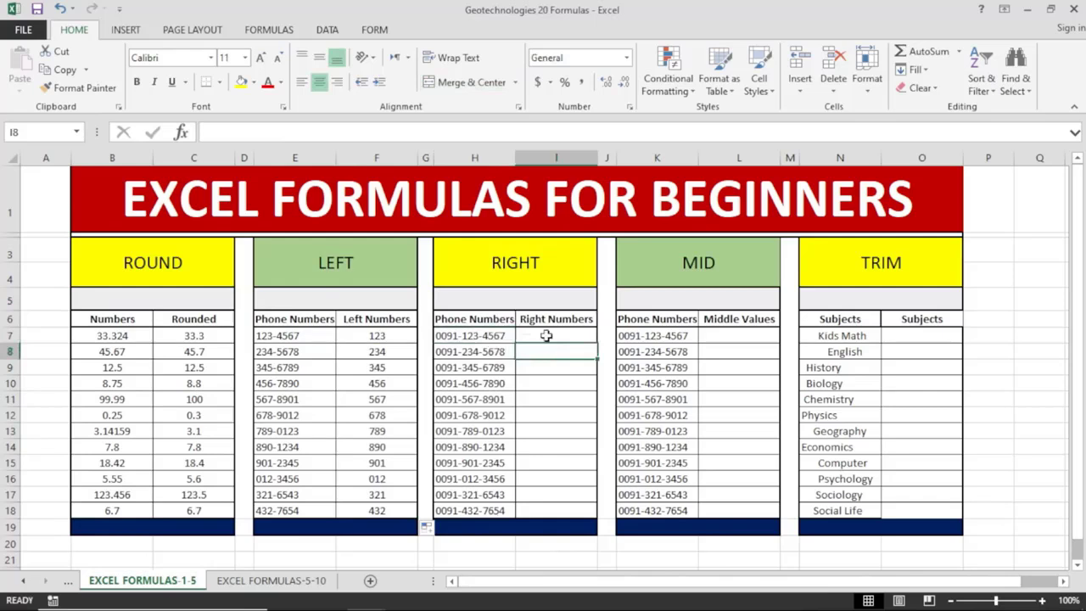
pyautogui.click(546, 336)
pyautogui.write('=')
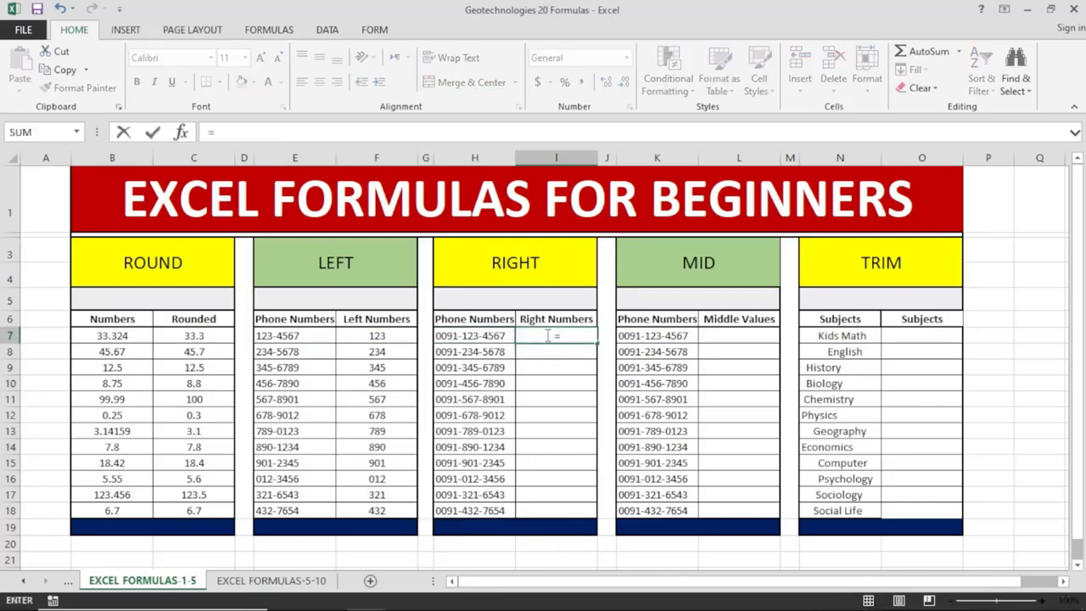
pyautogui.write('right')
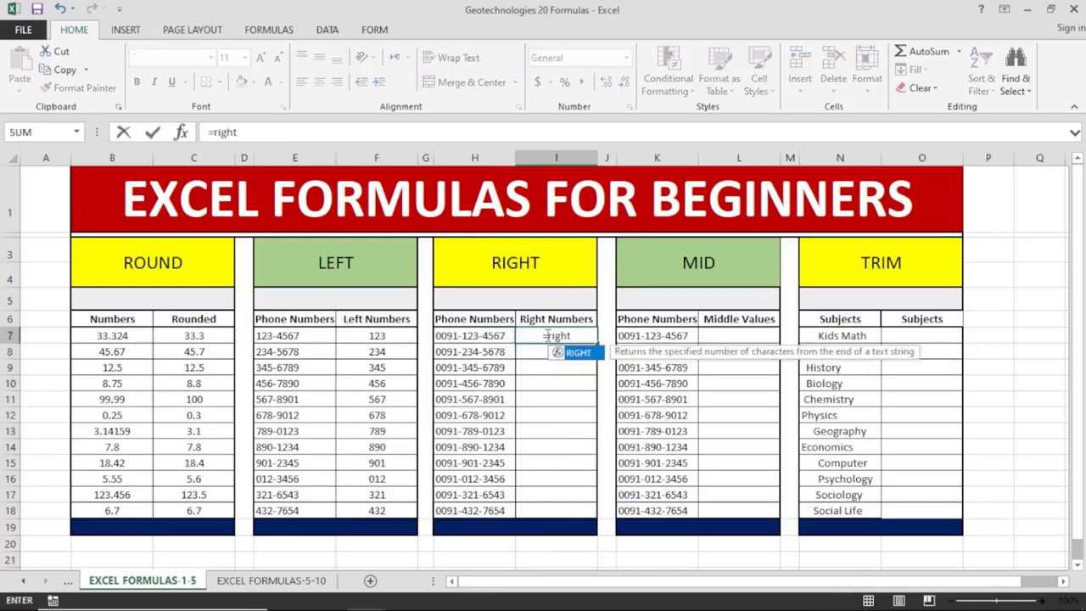
pyautogui.write('(')
pyautogui.click(490, 337)
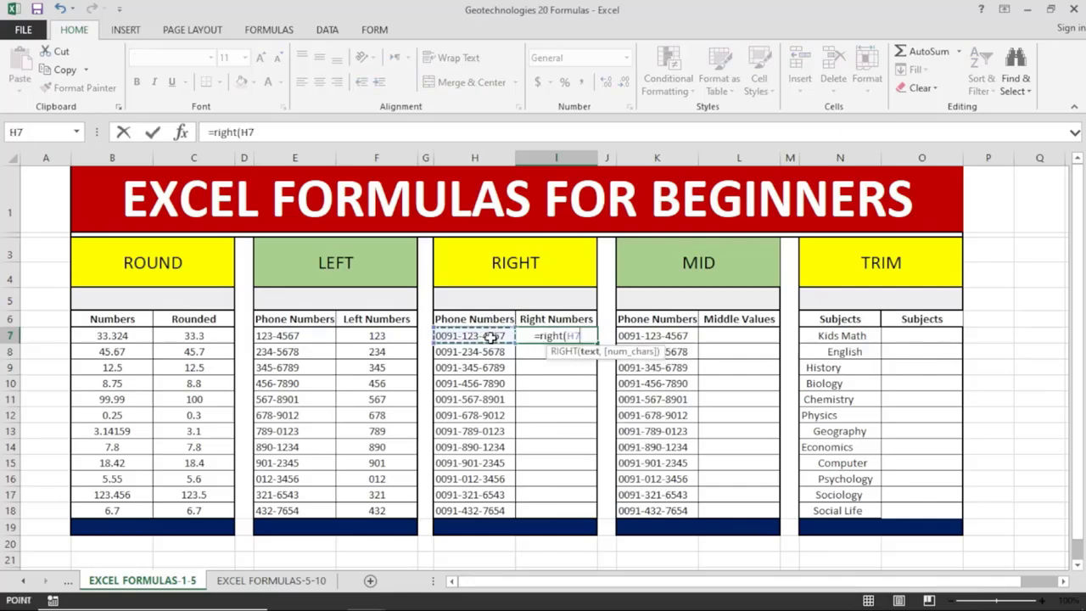
pyautogui.write(',')
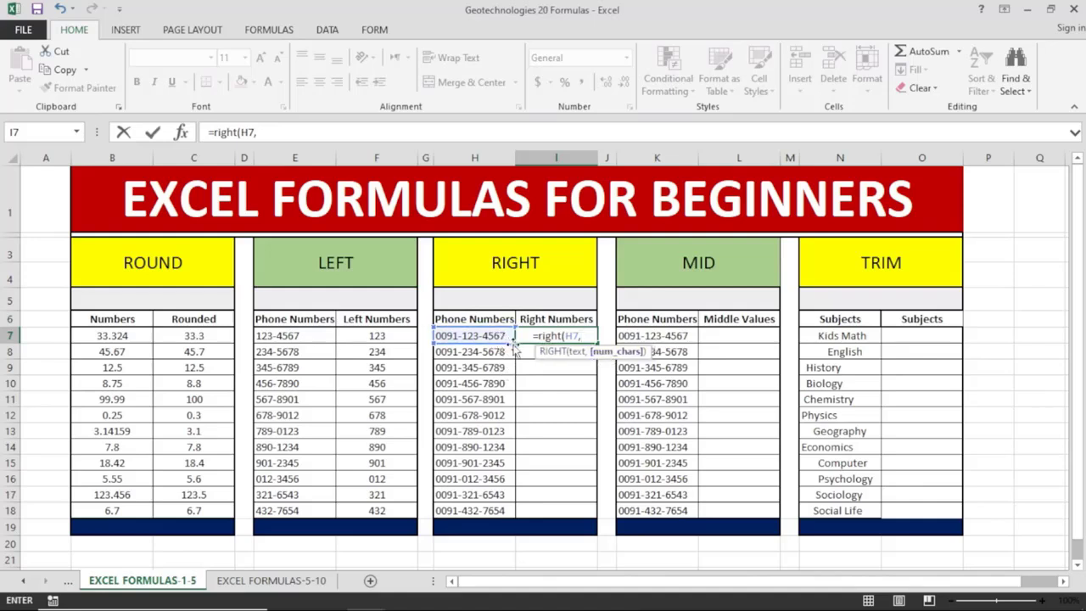
pyautogui.write('4)')
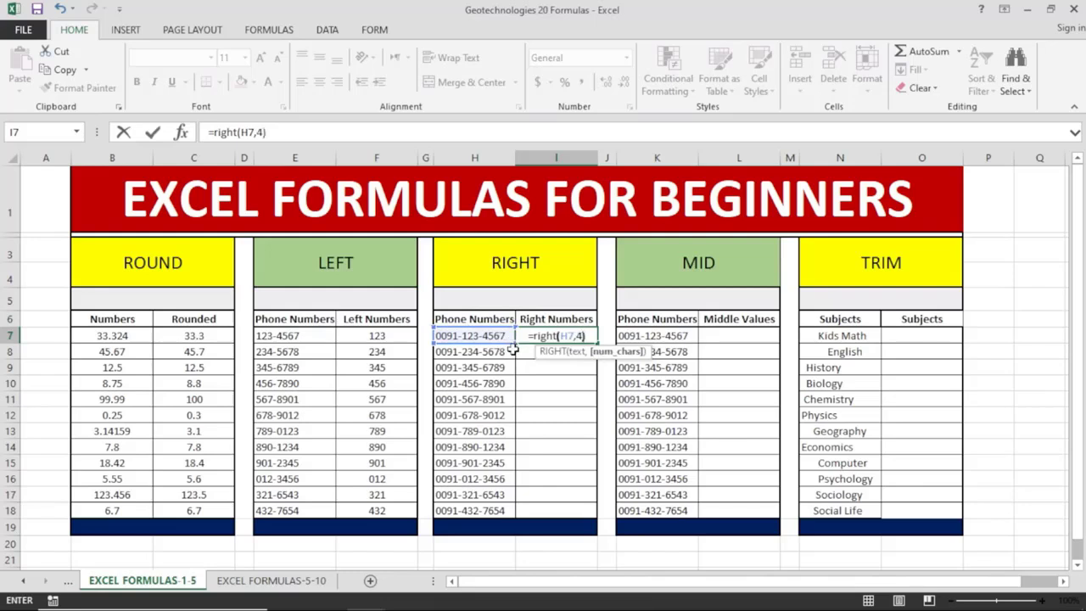
pyautogui.press('Return')
# Step: Fill the RIGHT formula from I7 down through I18
pyautogui.click(562, 339)
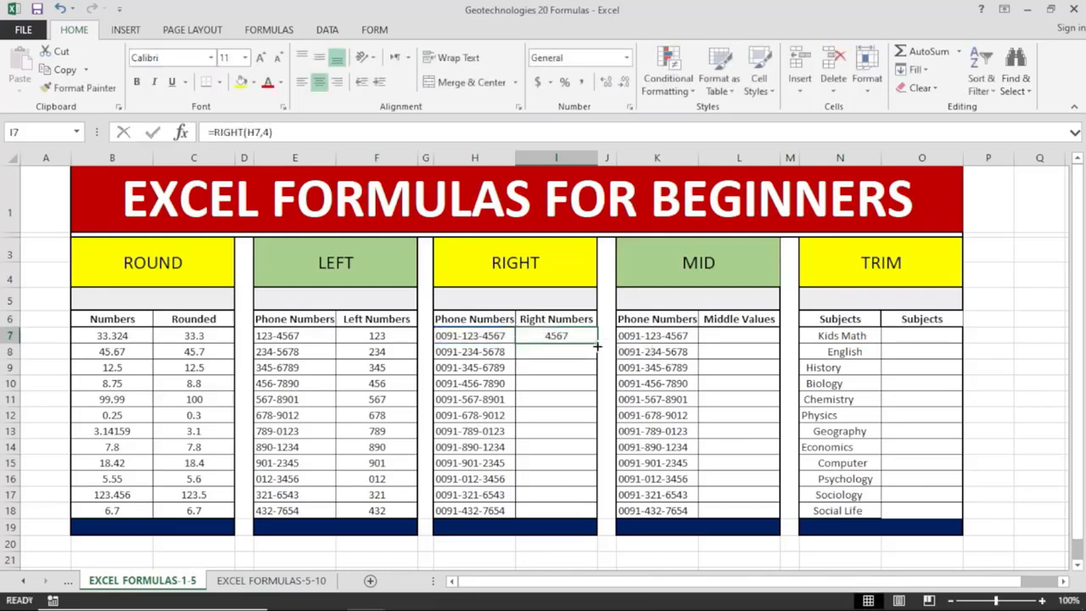
pyautogui.moveTo(597, 345); pyautogui.dragTo(598, 515)
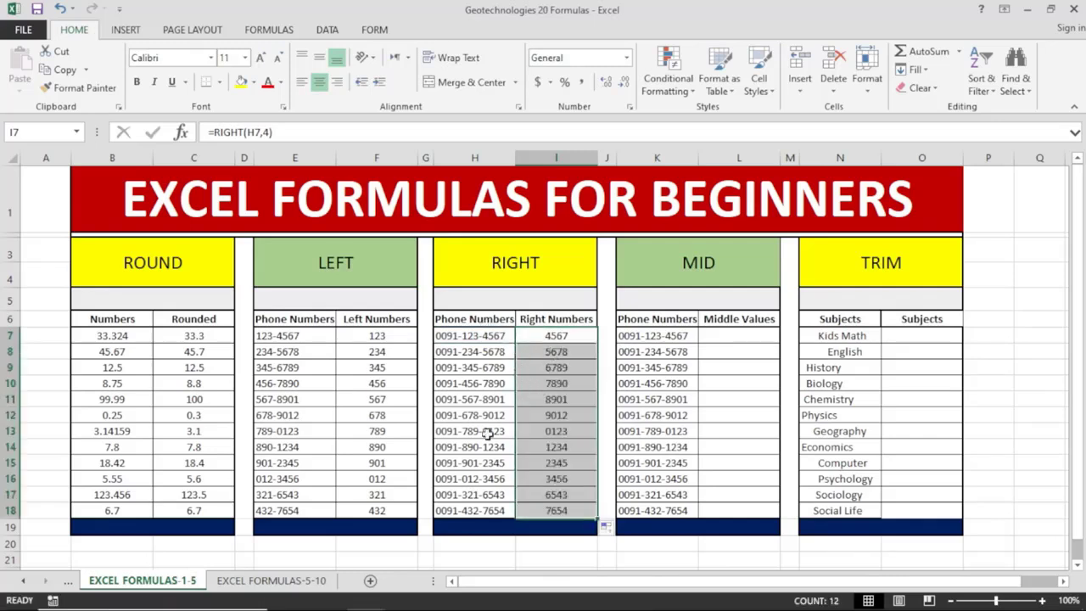
pyautogui.click(569, 415)
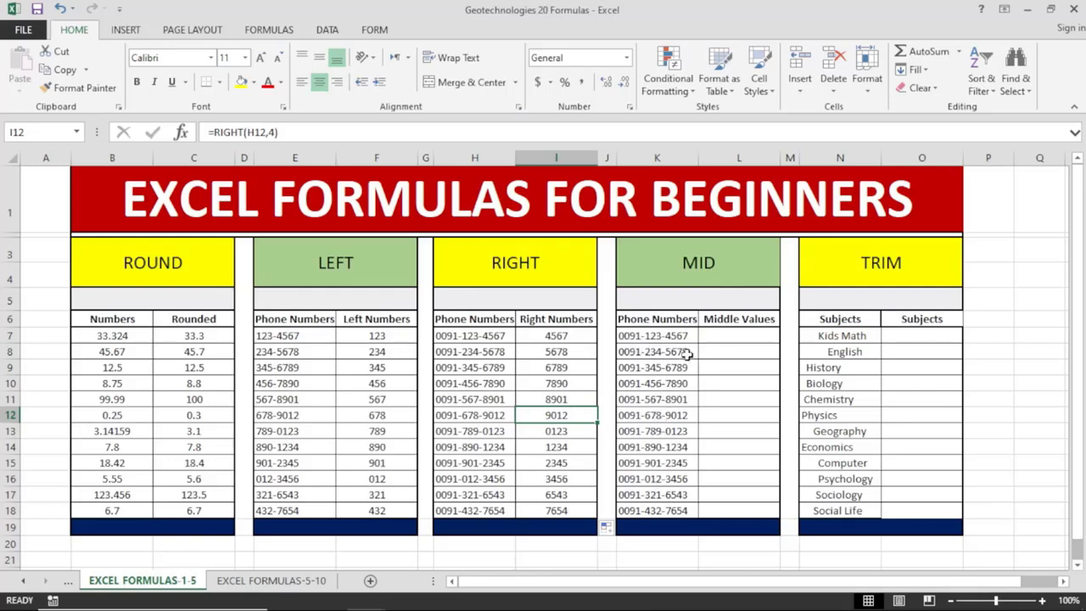
# Step: Enter =MID(K7,6,3) in L7 of the MID table to extract three characters starting at the sixth
pyautogui.click(721, 335)
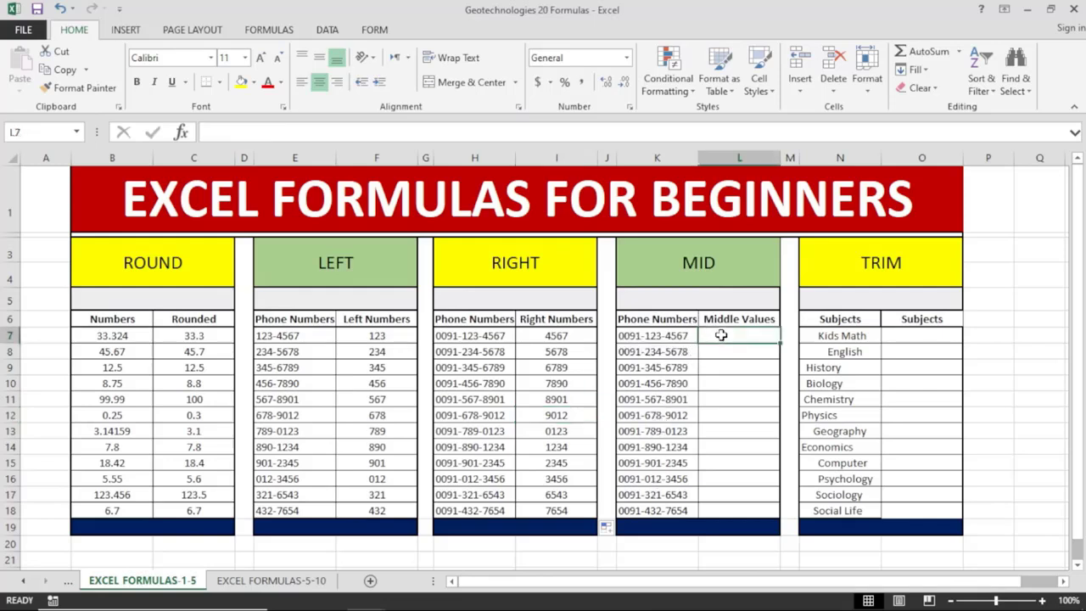
pyautogui.write('=mid(')
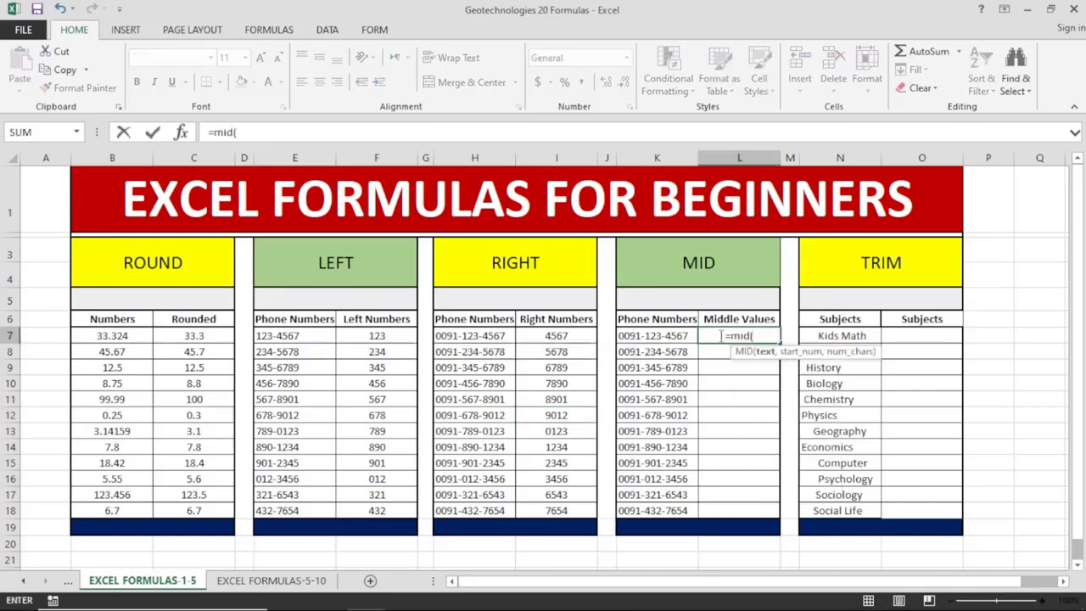
pyautogui.click(648, 336)
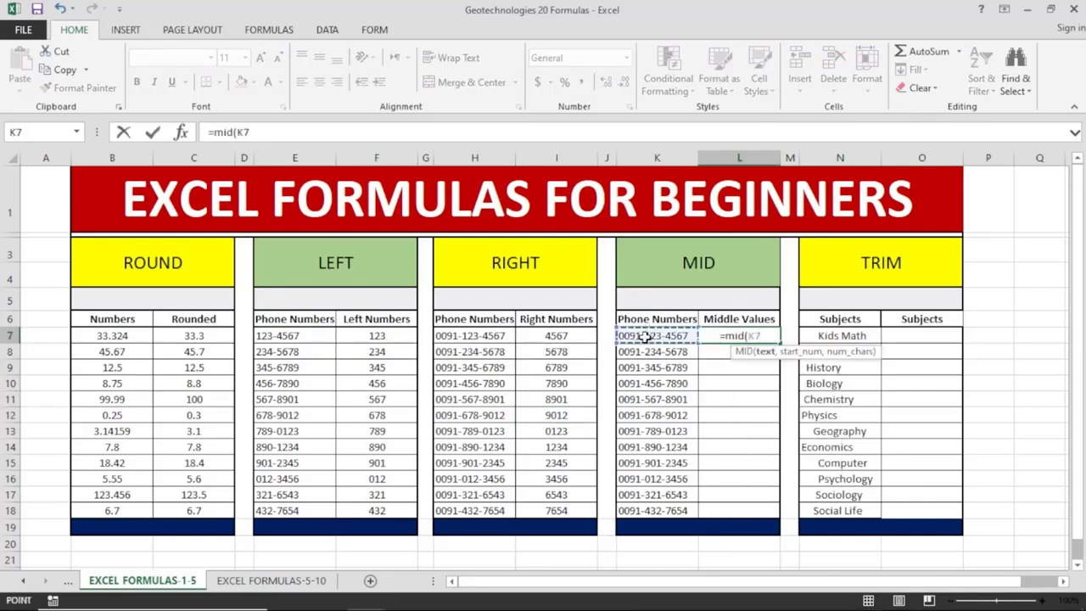
pyautogui.write(',')
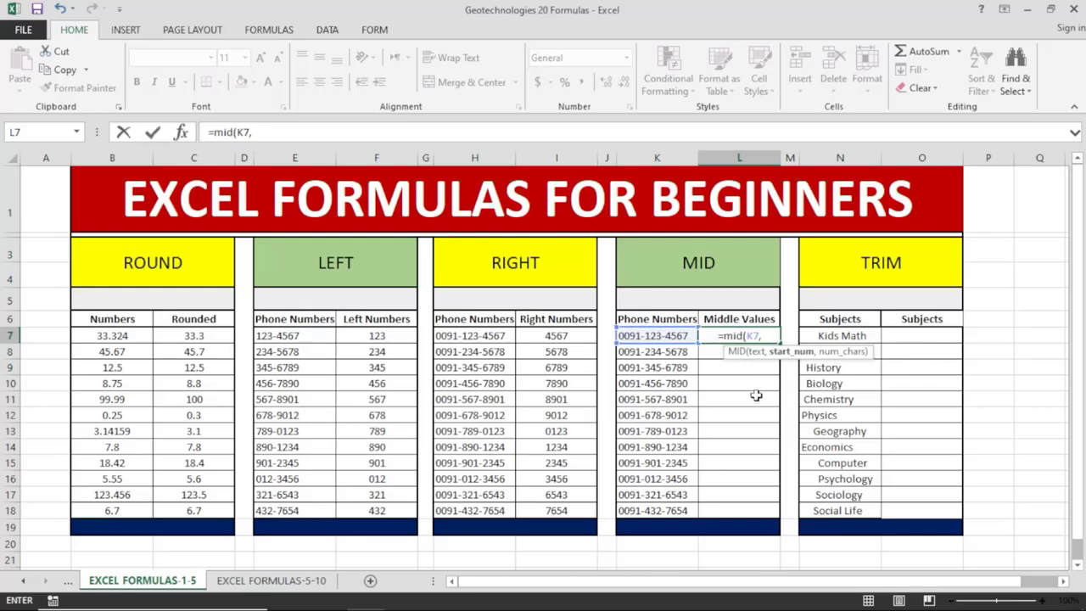
pyautogui.write('6')
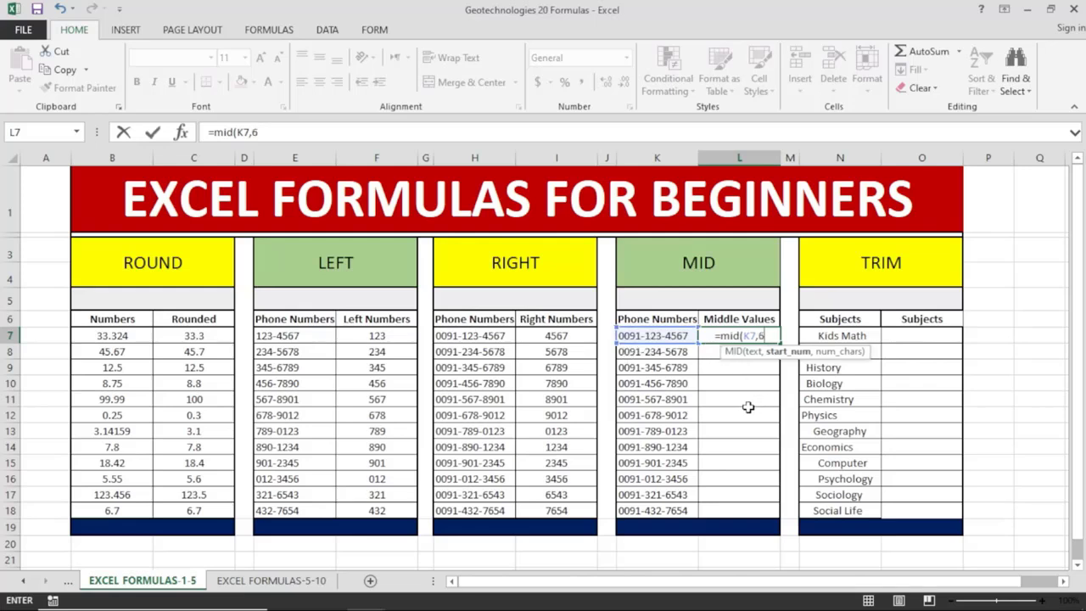
pyautogui.write(',')
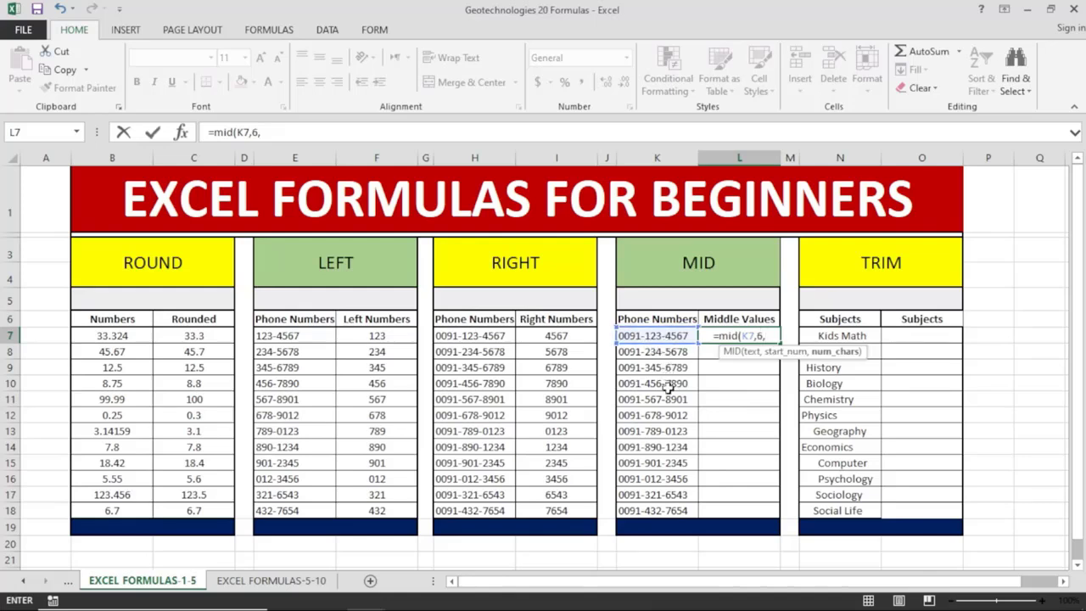
pyautogui.write('3')
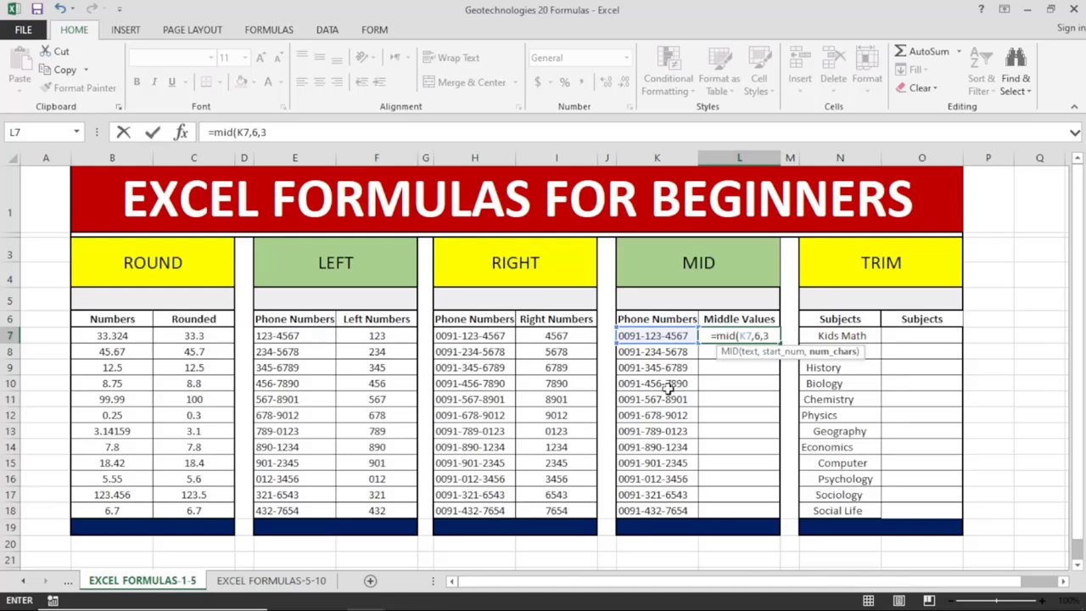
pyautogui.write(')')
pyautogui.press('Return')
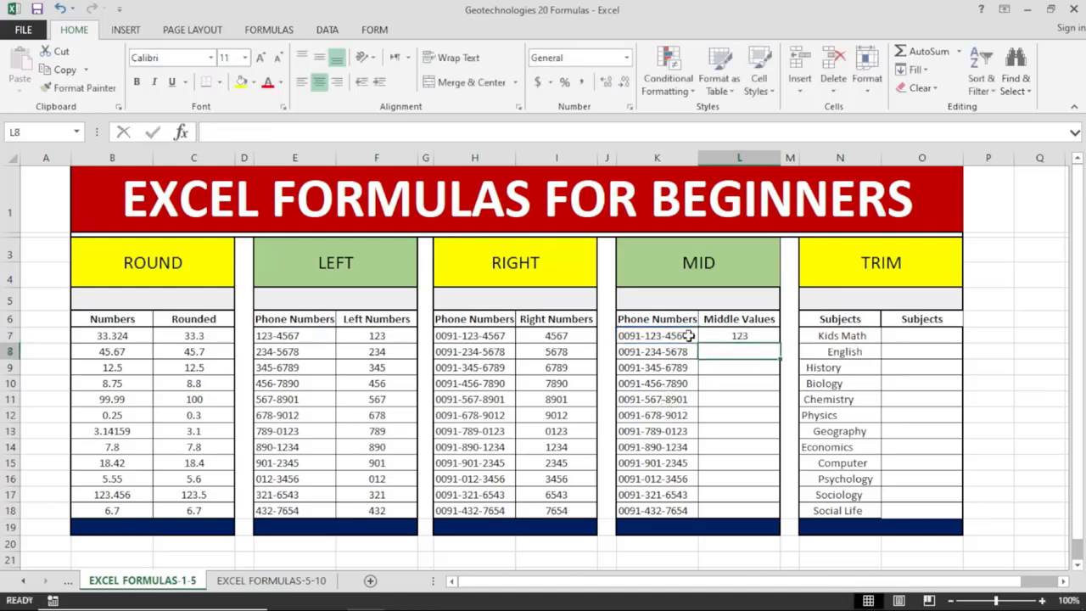
# Step: Fill the MID formula from L7 down through L18
pyautogui.click(744, 337)
pyautogui.moveTo(780, 343); pyautogui.dragTo(776, 516)
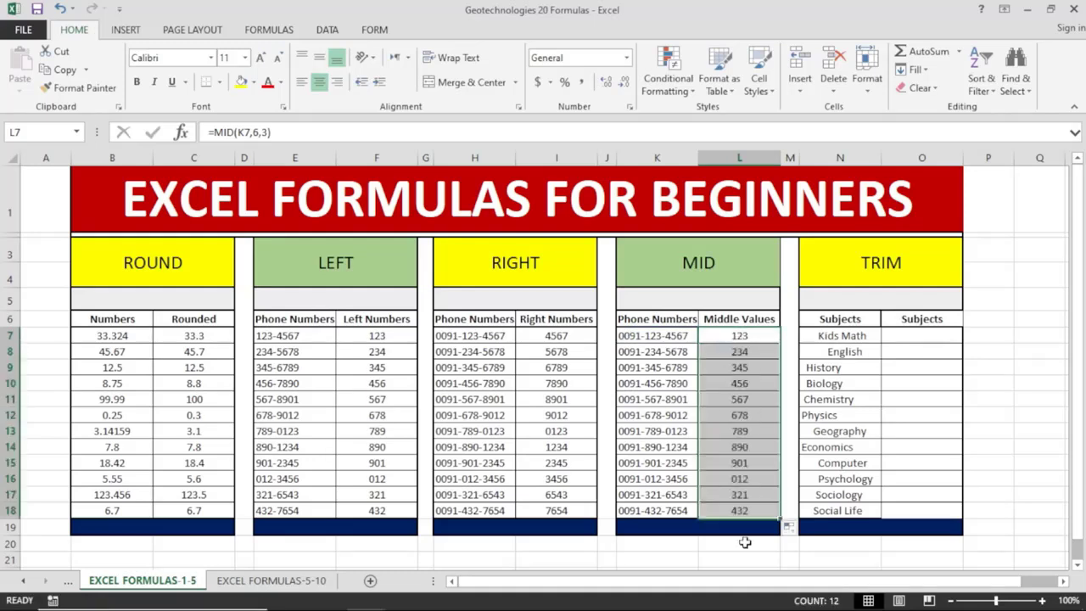
# Step: Examine the subject entries in column N of the TRIM table for extra leading spaces
pyautogui.click(839, 366)
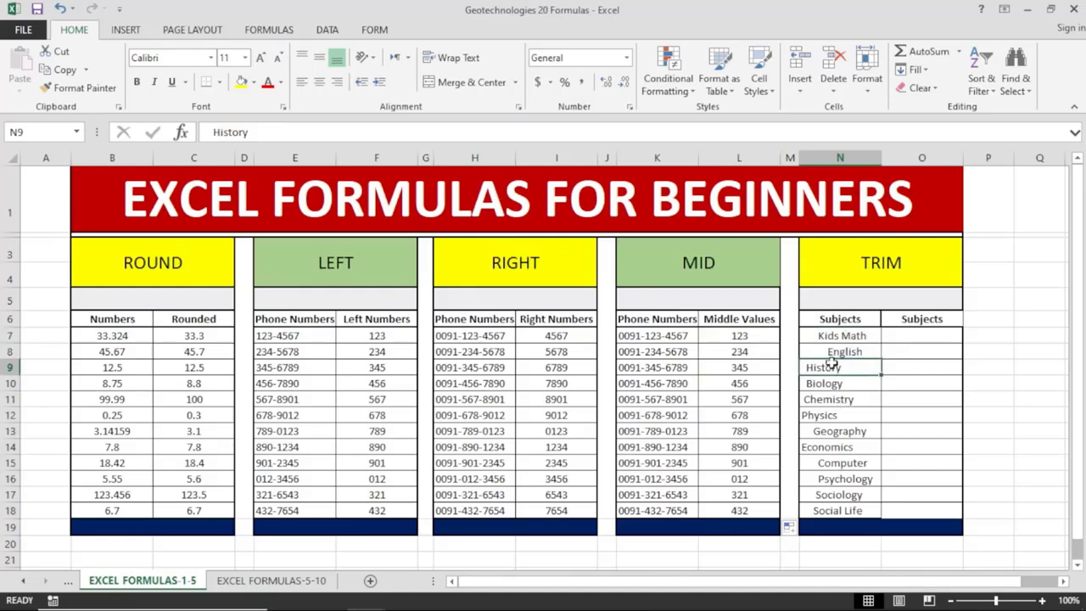
pyautogui.click(819, 335)
pyautogui.doubleClick(819, 335)
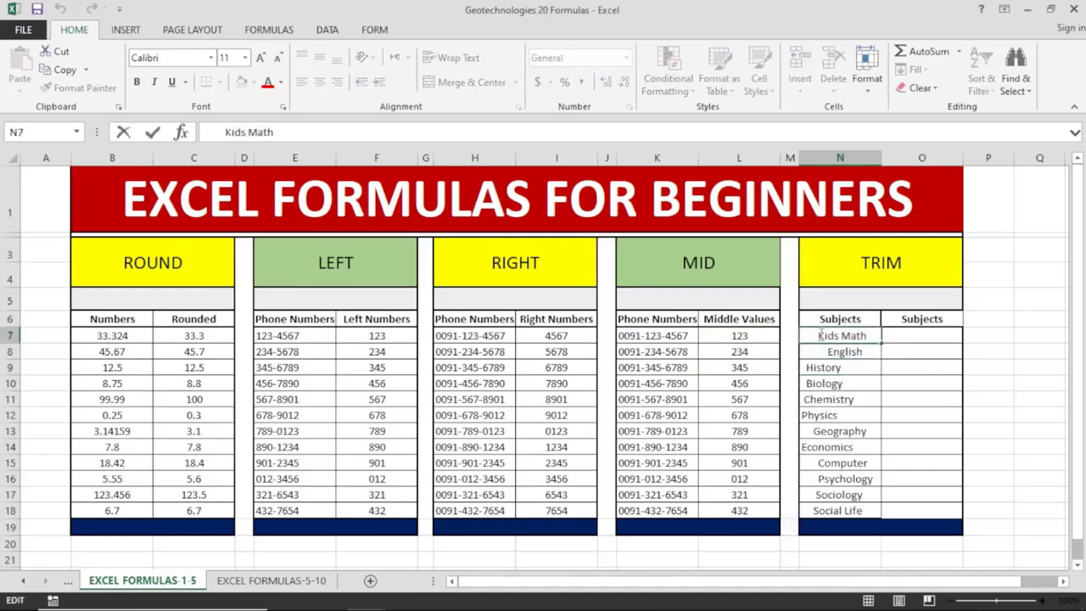
pyautogui.click(827, 352)
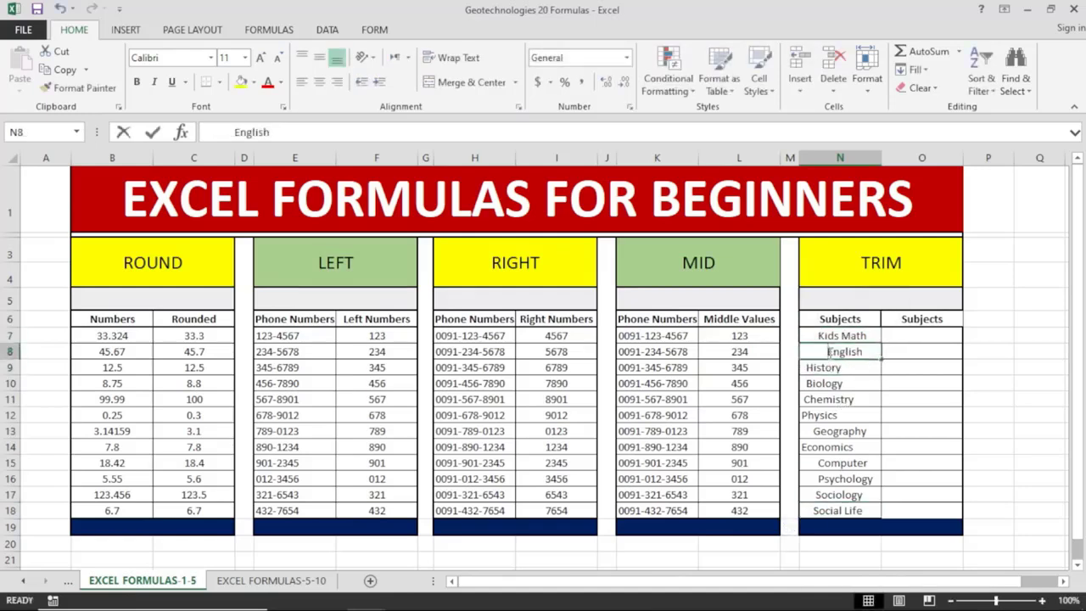
pyautogui.doubleClick(828, 351)
pyautogui.click(819, 367)
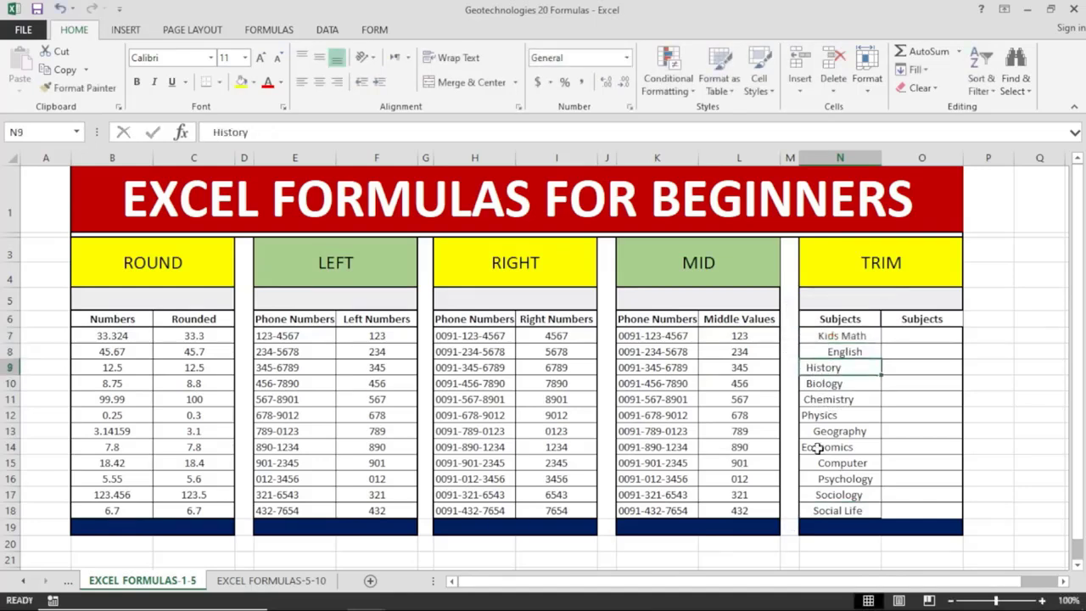
pyautogui.doubleClick(814, 432)
pyautogui.click(883, 352)
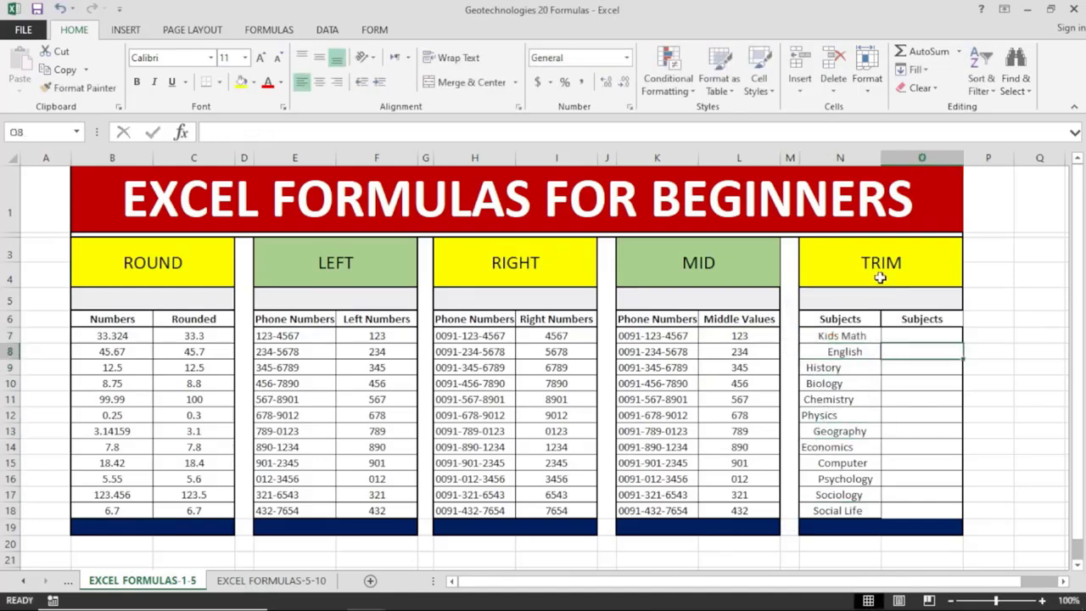
# Step: Enter =TRIM(N7) in O7 of the TRIM table to strip the extra spaces from the first subject
pyautogui.click(901, 339)
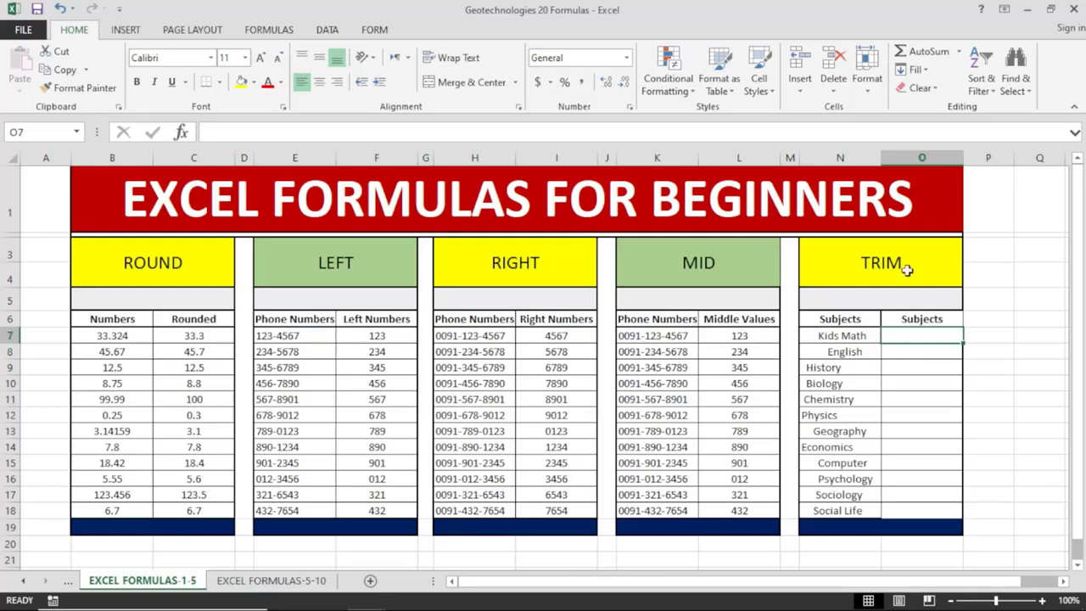
pyautogui.write('=')
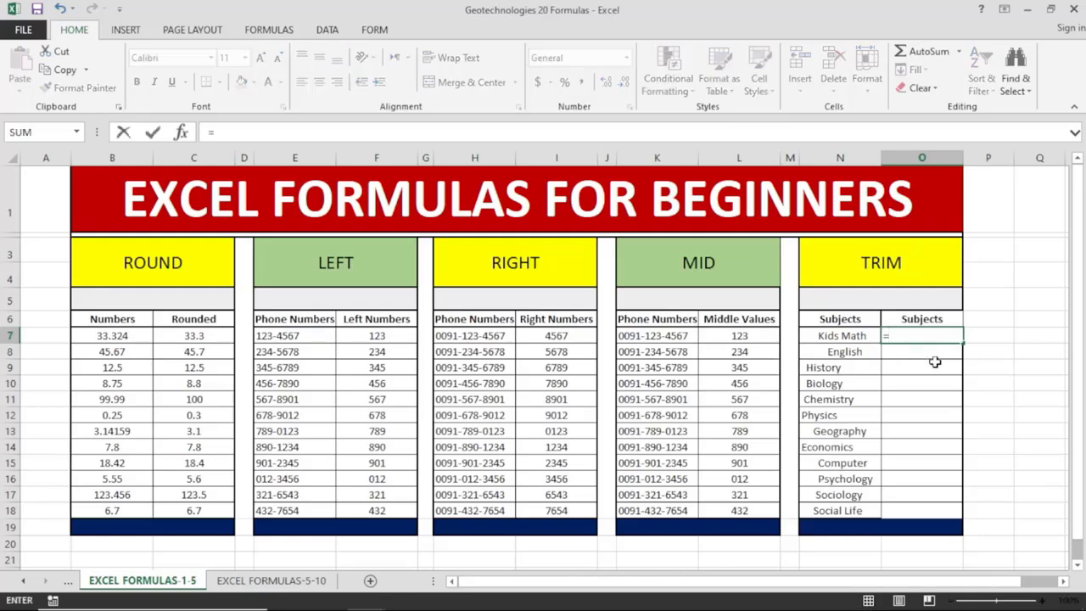
pyautogui.write('trim')
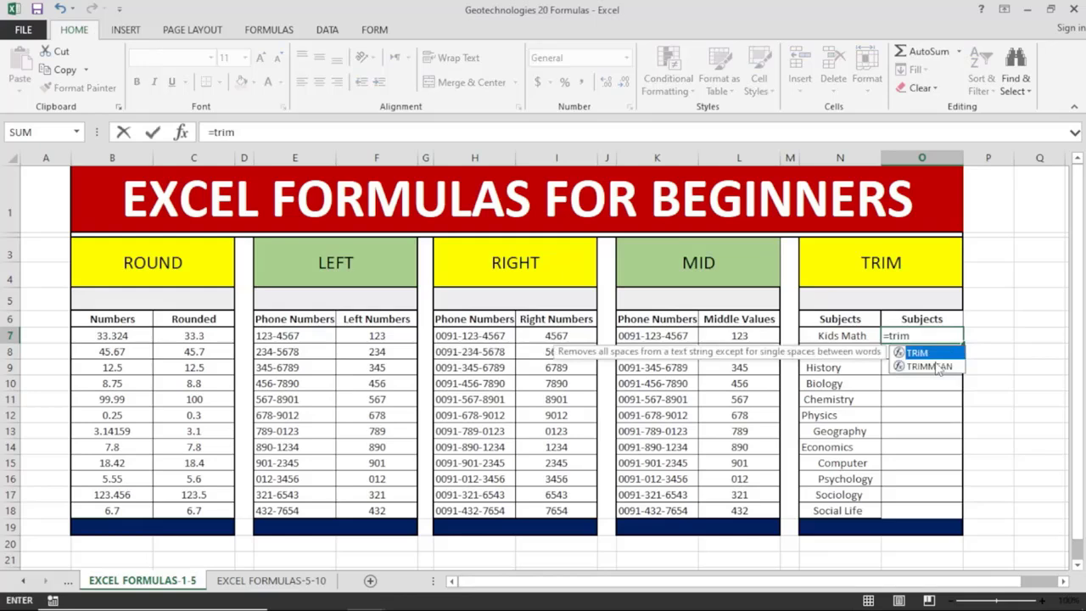
pyautogui.write('(')
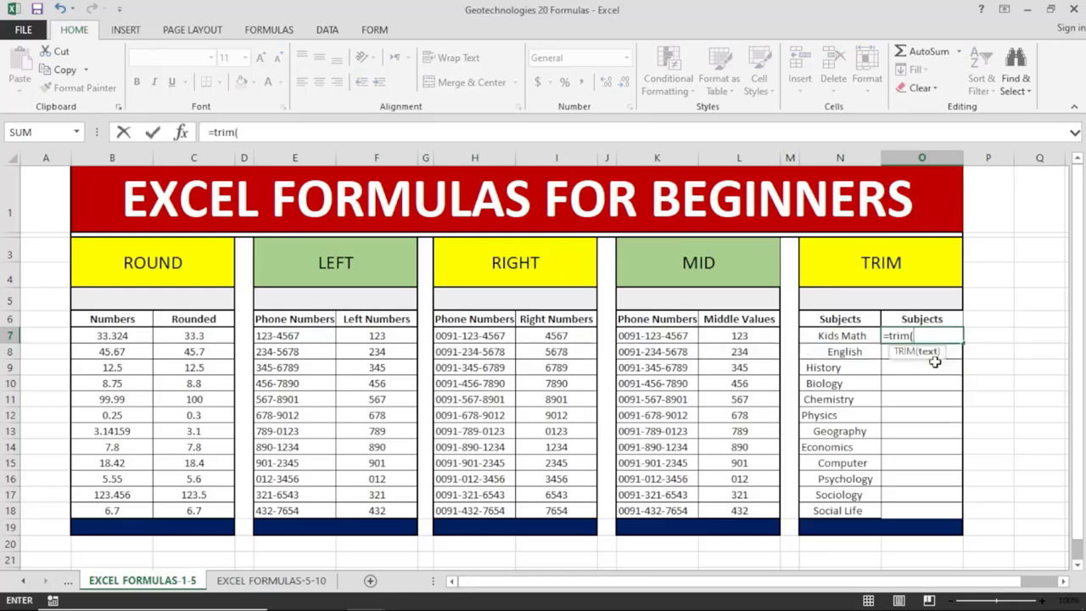
pyautogui.click(855, 335)
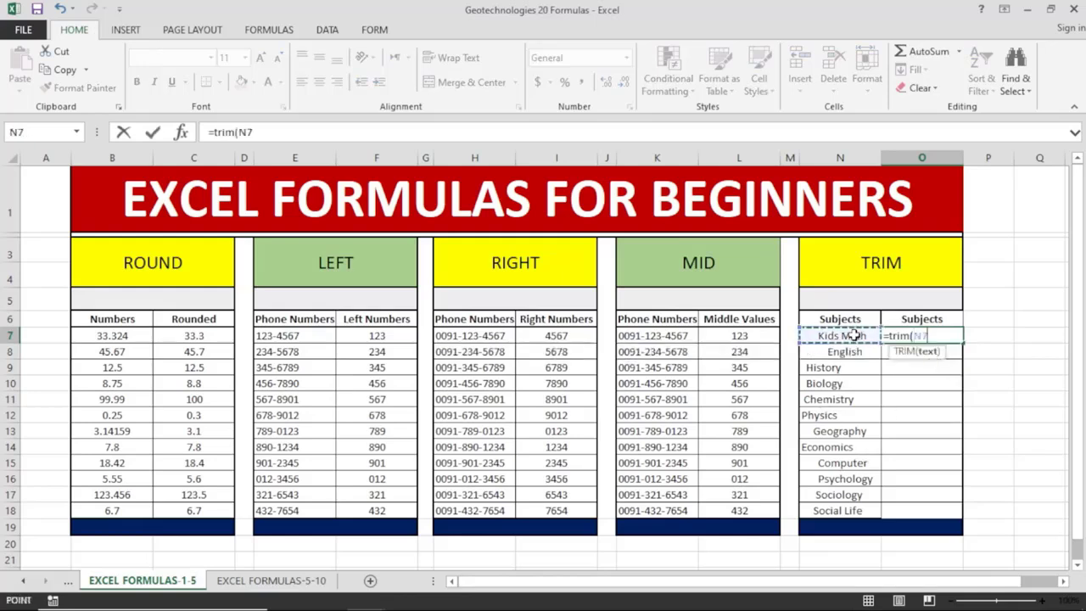
pyautogui.press('Return')
# Step: Fill the TRIM formula from O7 down through O18
pyautogui.click(944, 337)
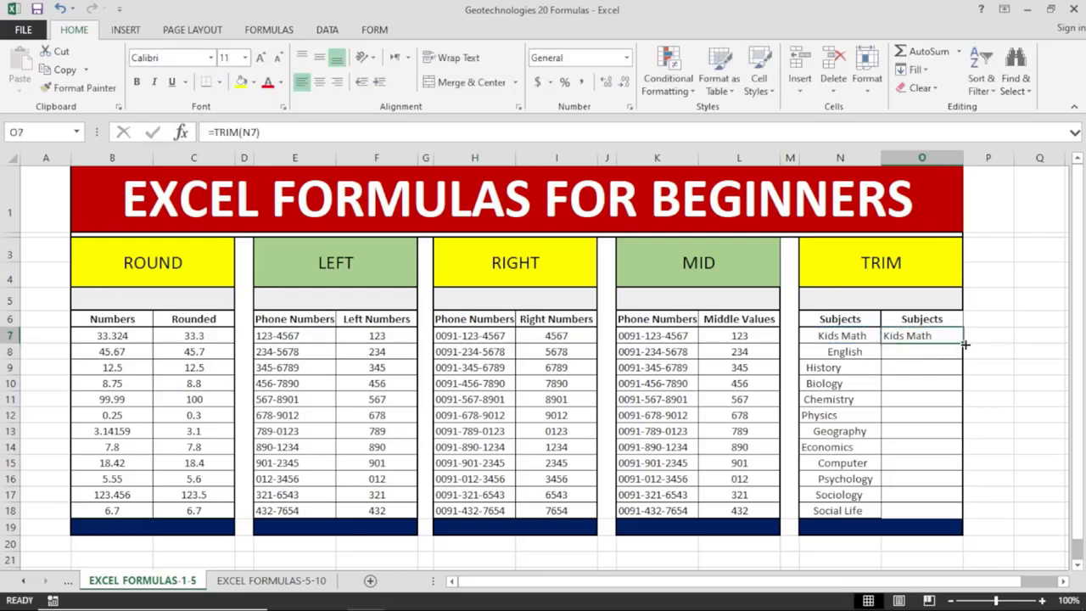
pyautogui.moveTo(965, 344); pyautogui.dragTo(962, 516)
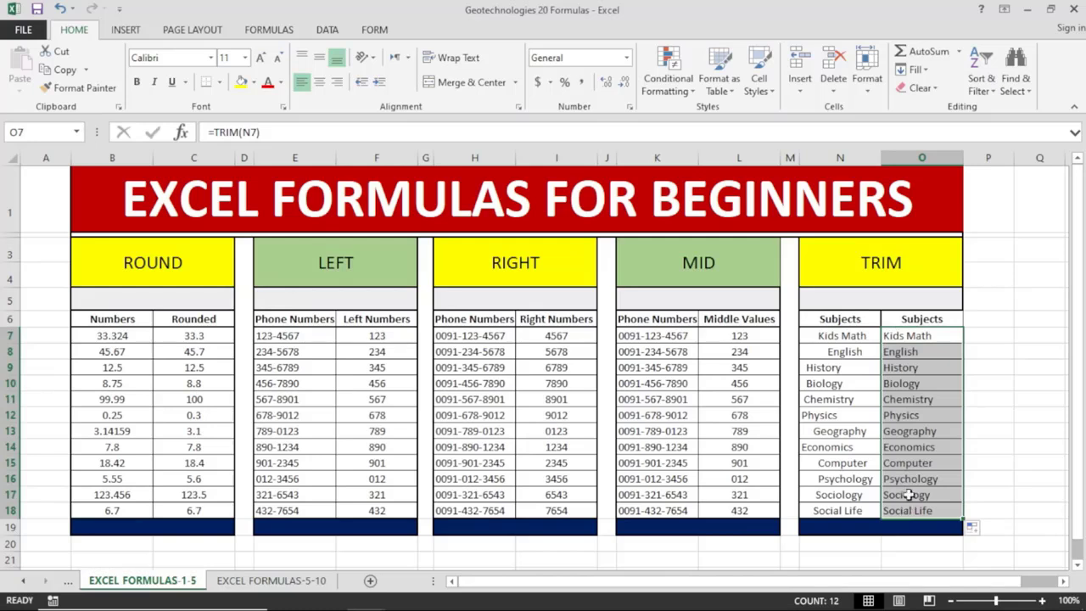
pyautogui.click(908, 495)
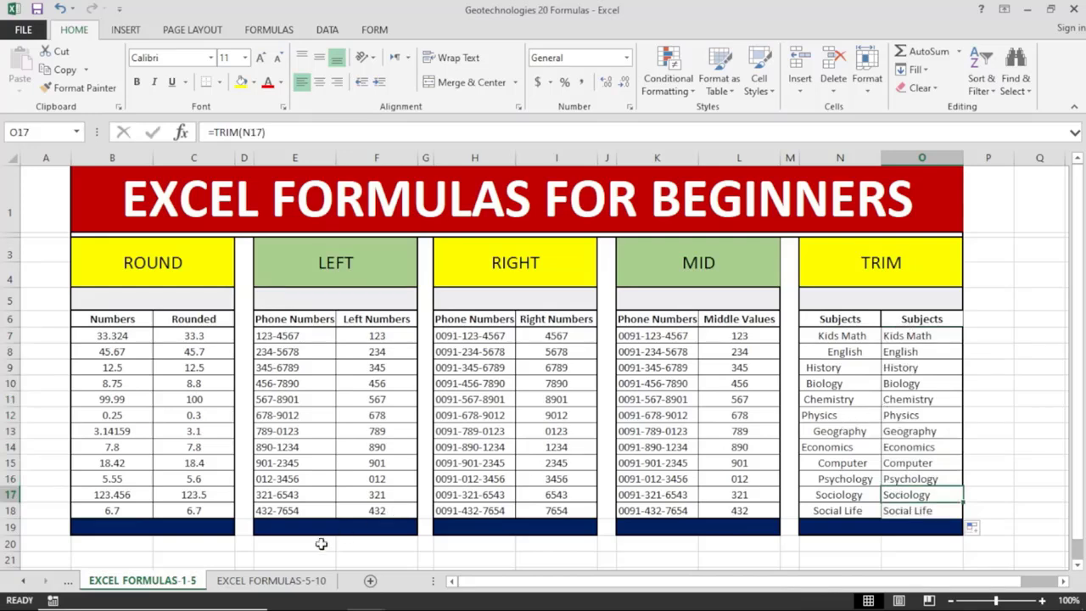
# Step: Switch to the EXCEL FORMULAS-5-10 worksheet
pyautogui.click(272, 580)
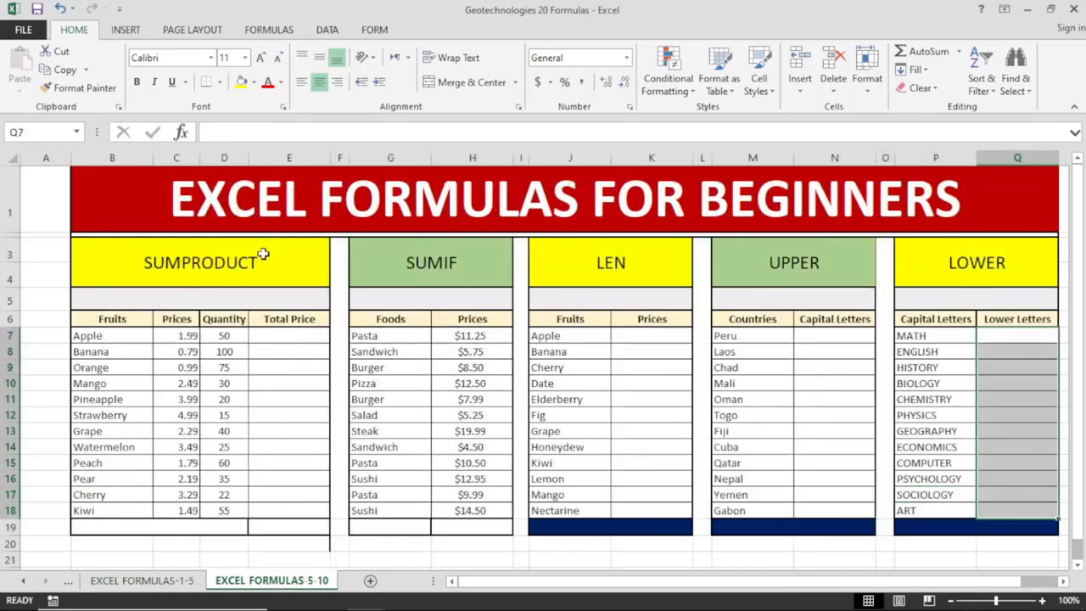
# Step: Enter =C7*D7 in E7 of the SUMPRODUCT table and fill it down through E18 for each fruit's total price
pyautogui.click(301, 338)
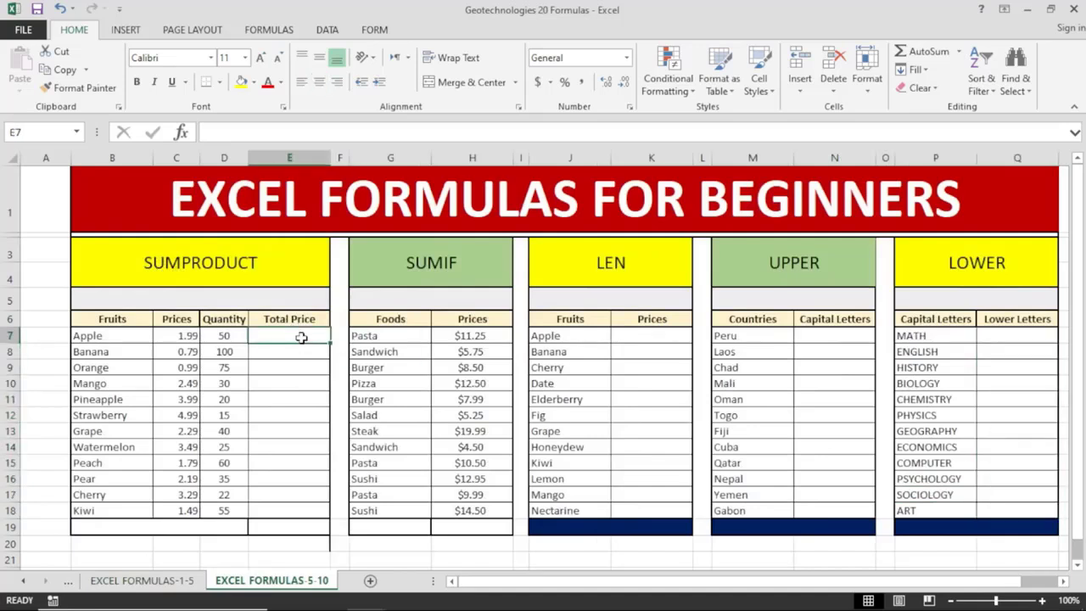
pyautogui.write('=')
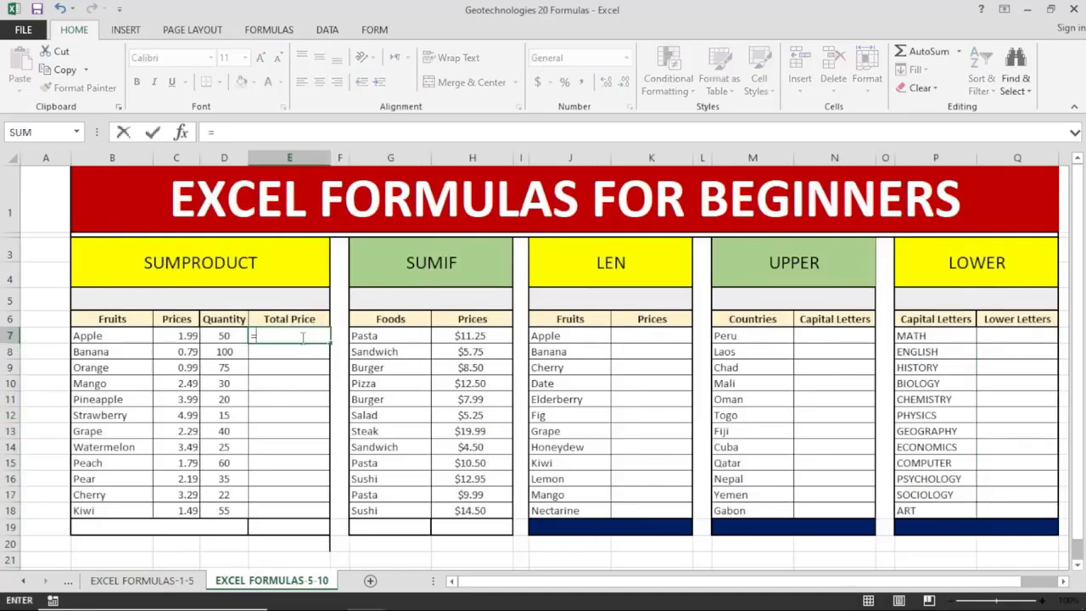
pyautogui.click(185, 333)
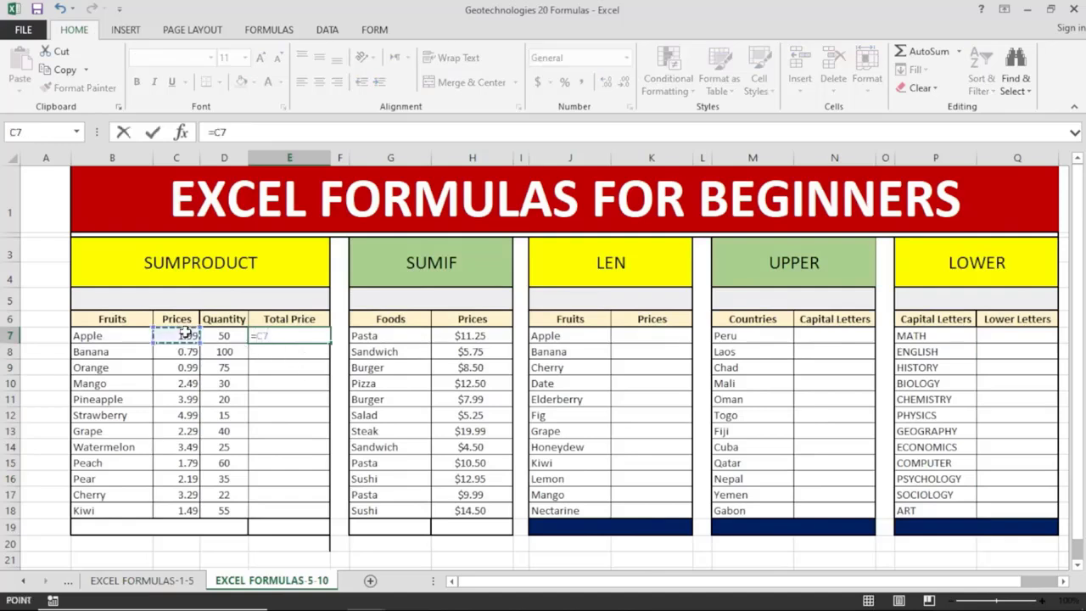
pyautogui.write('*')
pyautogui.click(224, 337)
pyautogui.press('Return')
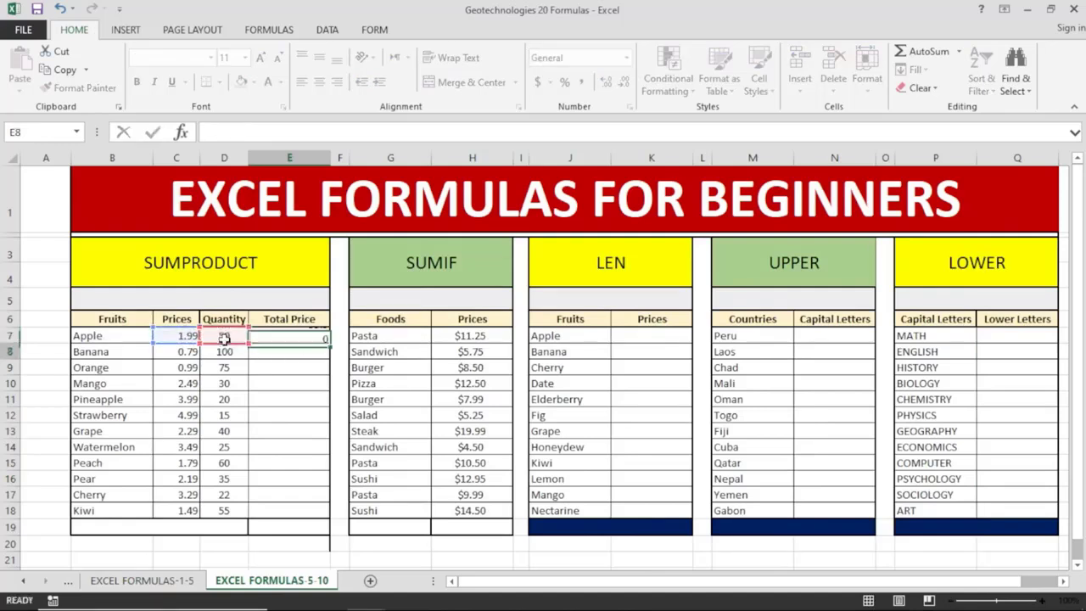
pyautogui.click(297, 337)
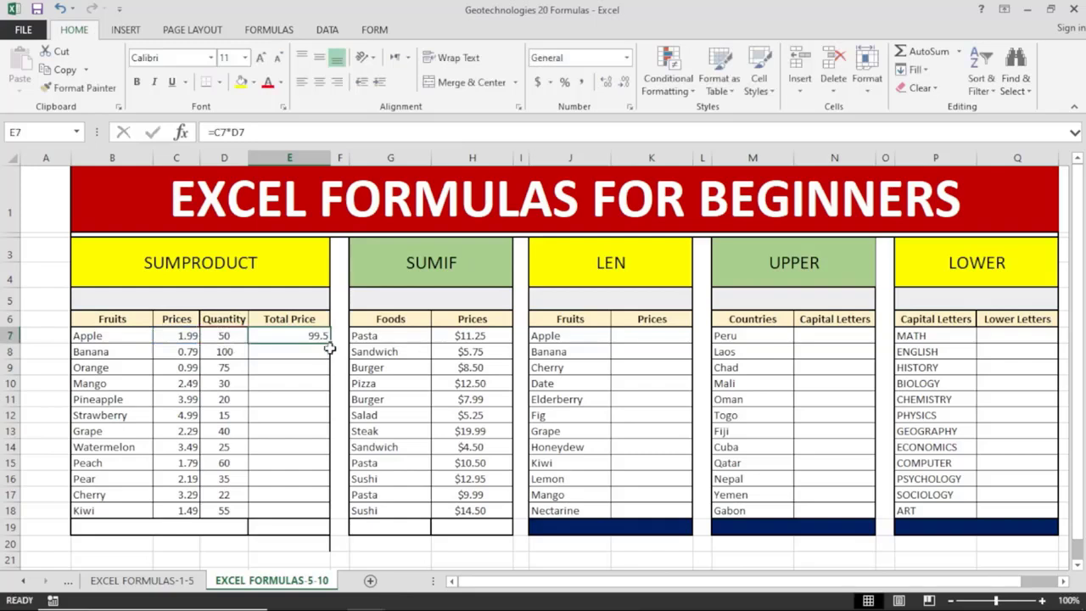
pyautogui.moveTo(330, 346); pyautogui.dragTo(307, 531)
# Step: Sum the total prices in E19 with =SUM(E7:E18)
pyautogui.click(300, 528)
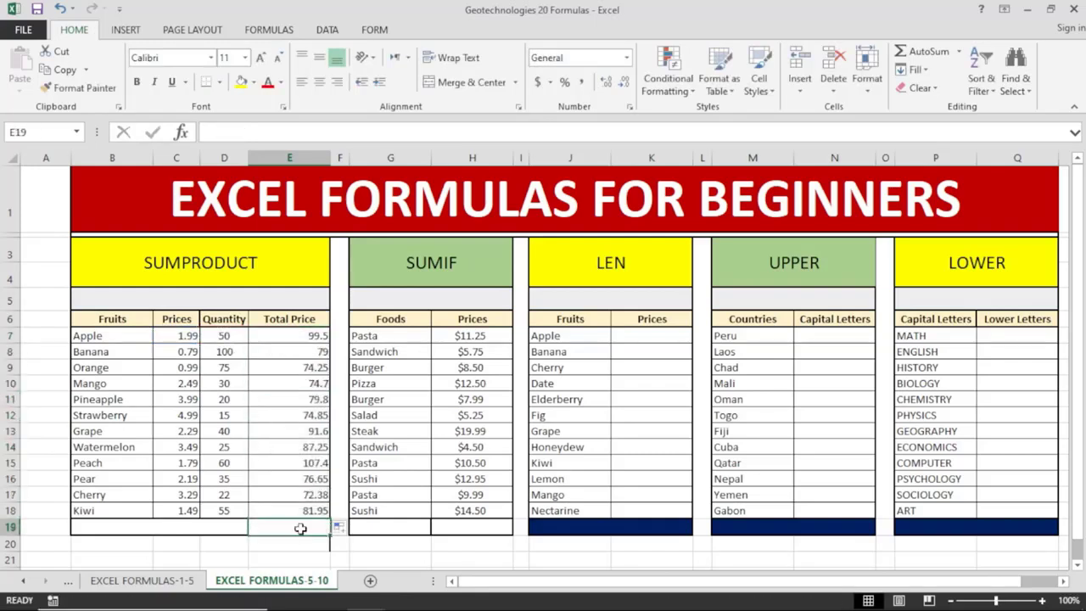
pyautogui.write('=sum(')
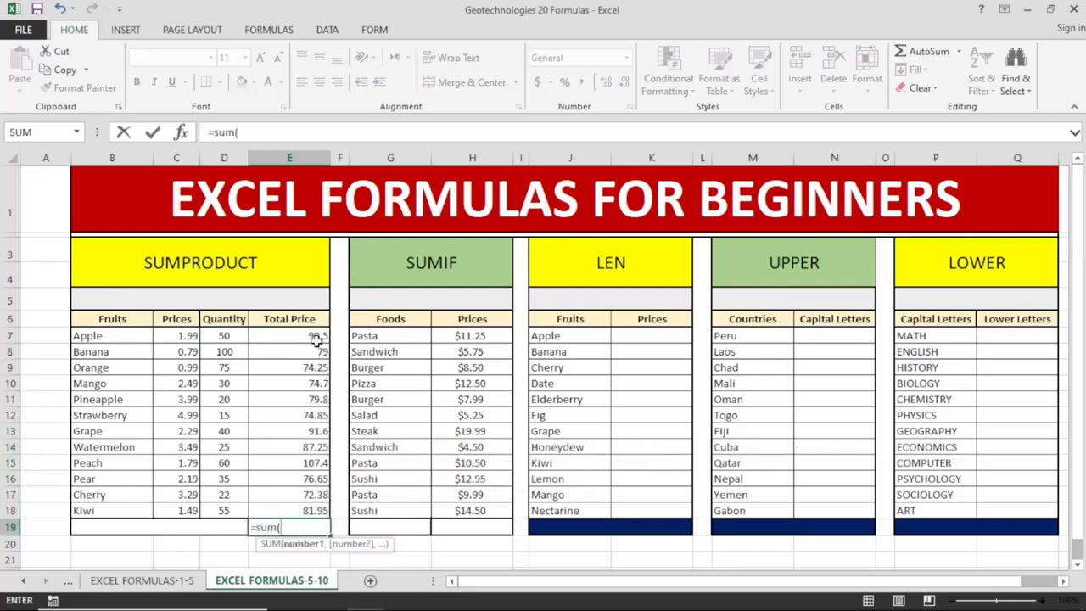
pyautogui.moveTo(316, 339); pyautogui.dragTo(316, 511)
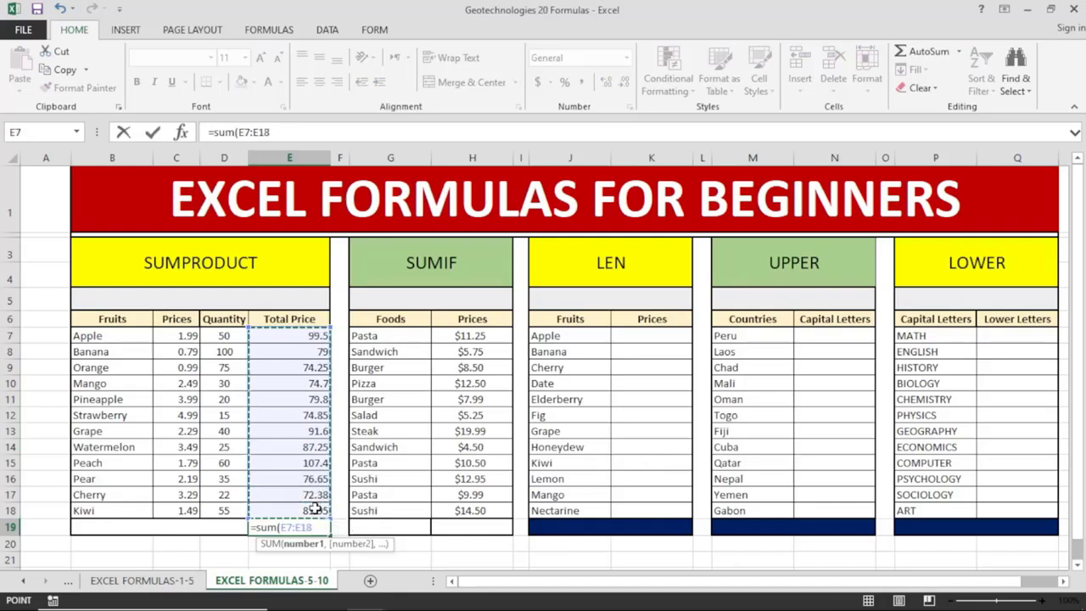
pyautogui.press('Return')
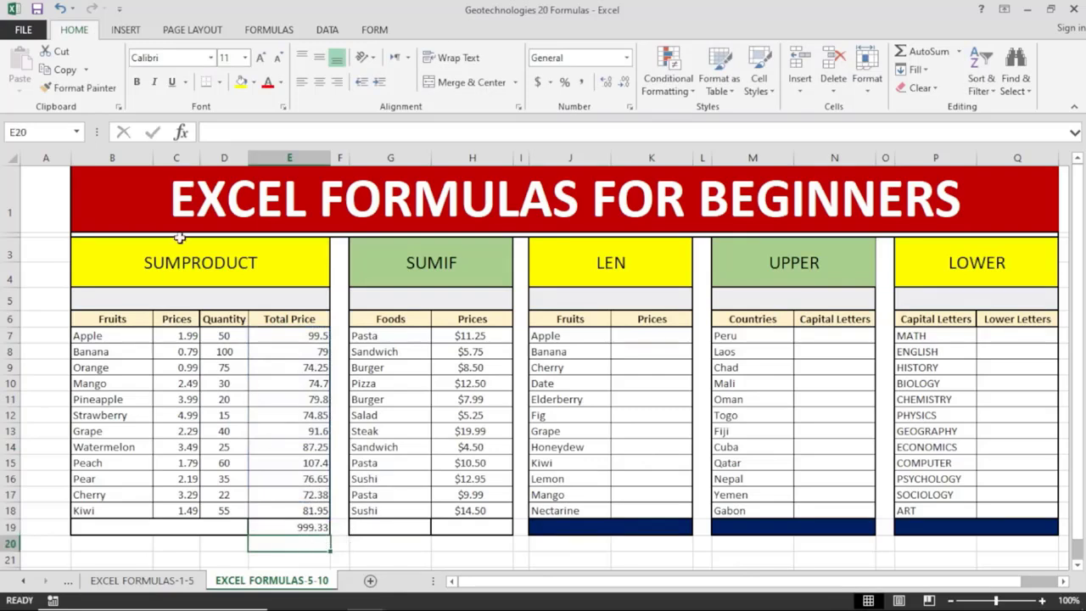
# Step: Enter =SUMPRODUCT(C7:C18,D7:D18) in E20 to total prices times quantities directly
pyautogui.write('=')
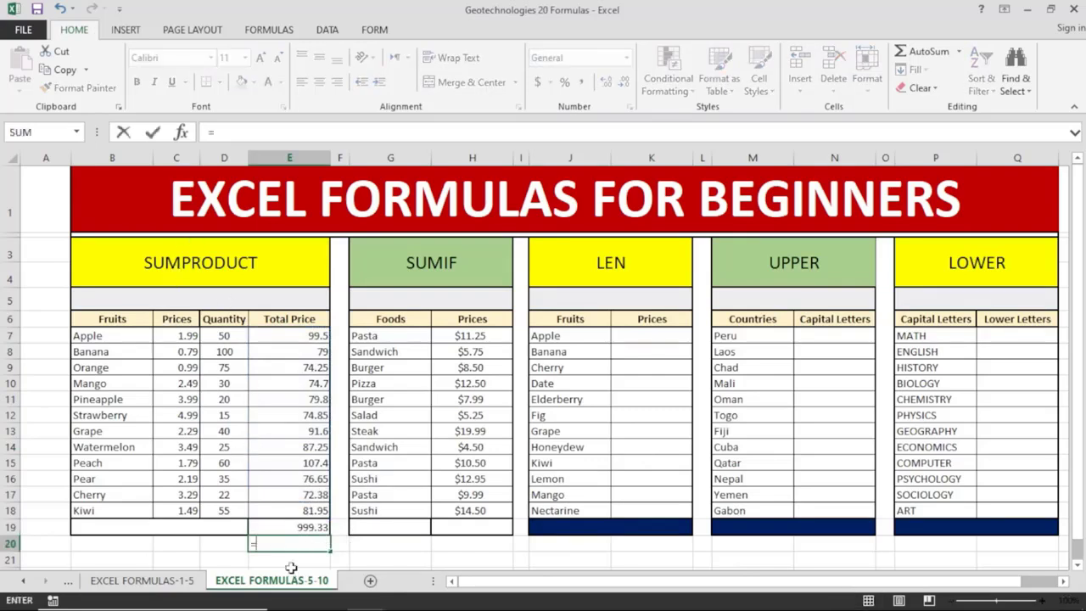
pyautogui.write('sump')
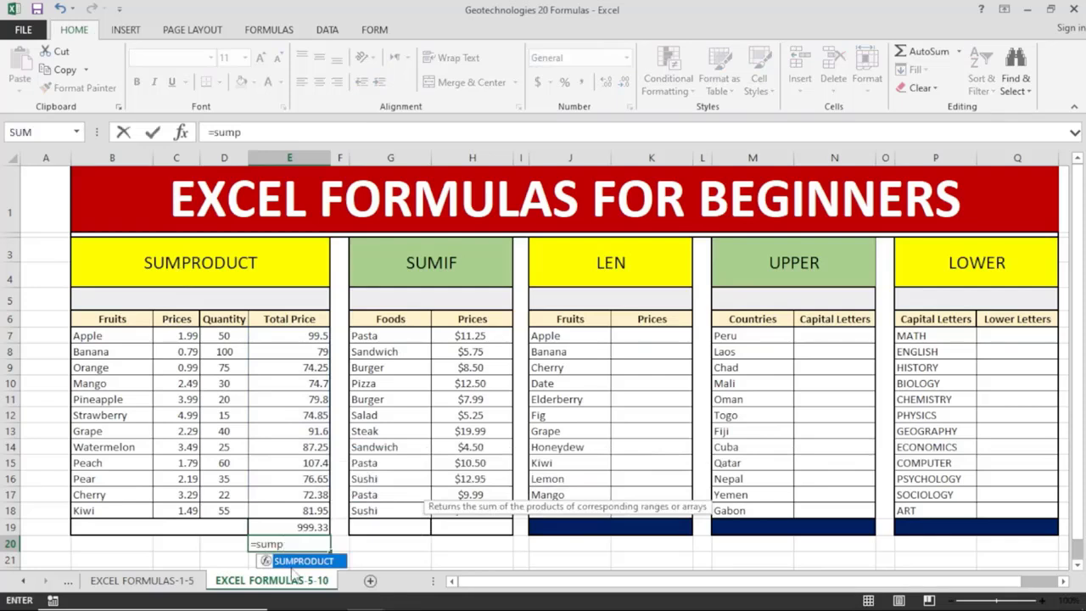
pyautogui.doubleClick(303, 561)
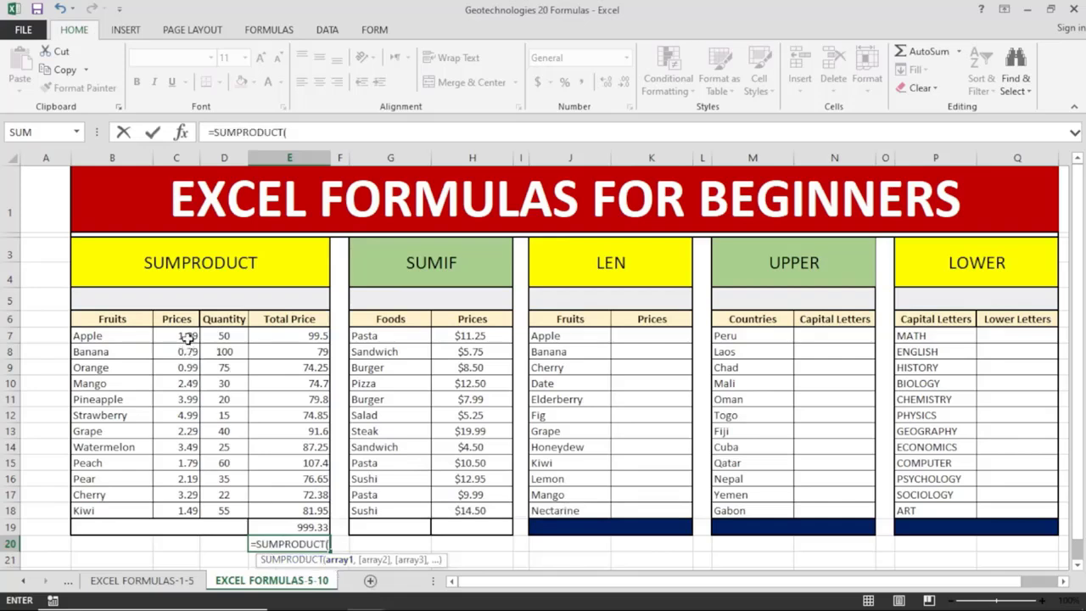
pyautogui.moveTo(189, 338); pyautogui.dragTo(199, 509)
pyautogui.write(',')
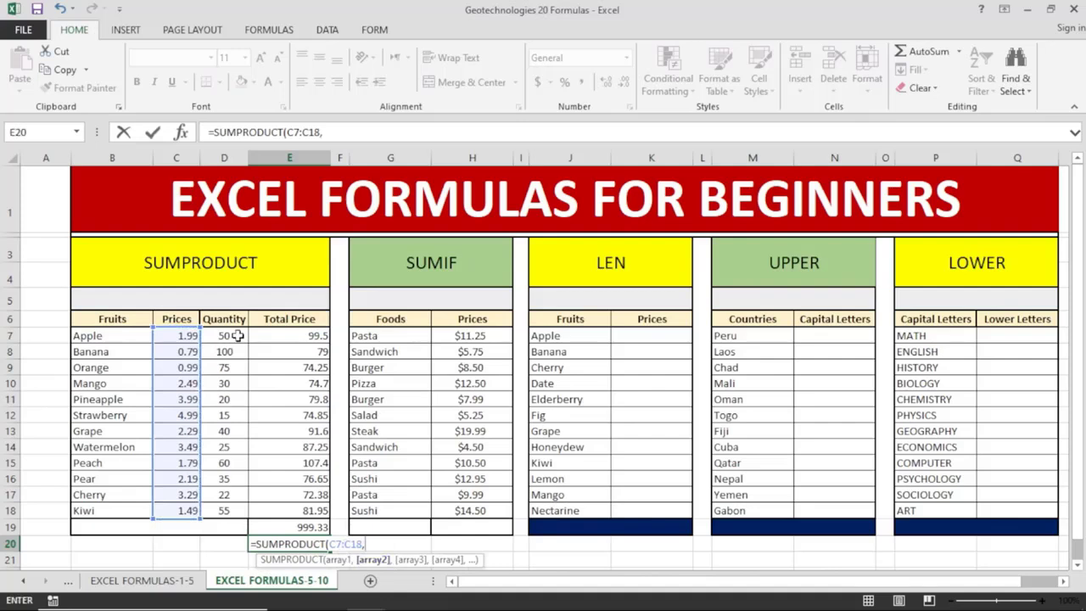
pyautogui.moveTo(237, 338); pyautogui.dragTo(238, 507)
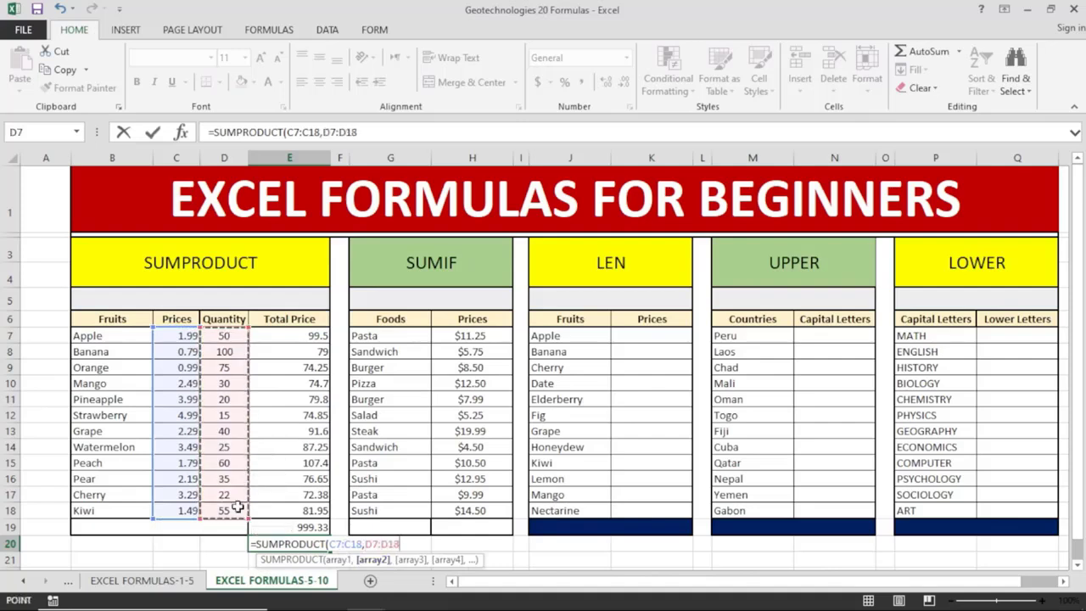
pyautogui.press('Return')
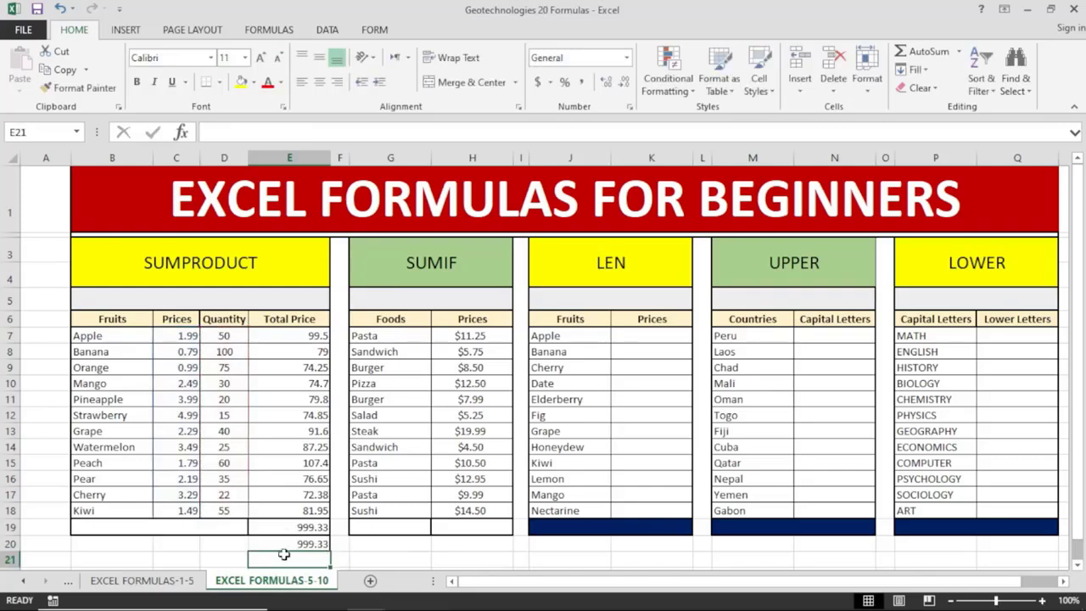
# Step: Compare the SUM formula in E19 with the SUMPRODUCT formula in E20
pyautogui.click(284, 546)
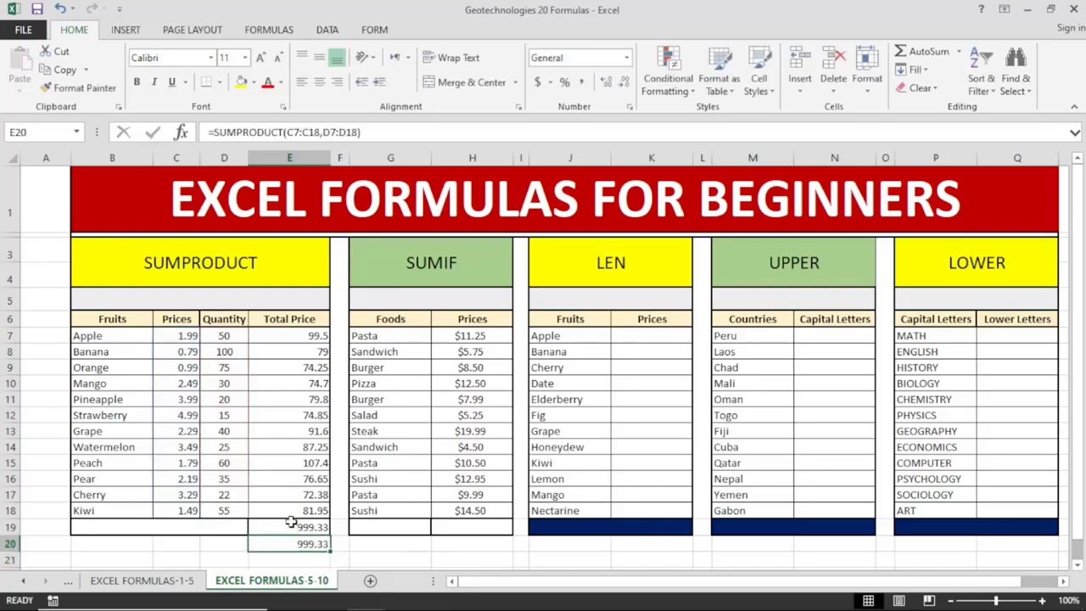
pyautogui.click(279, 529)
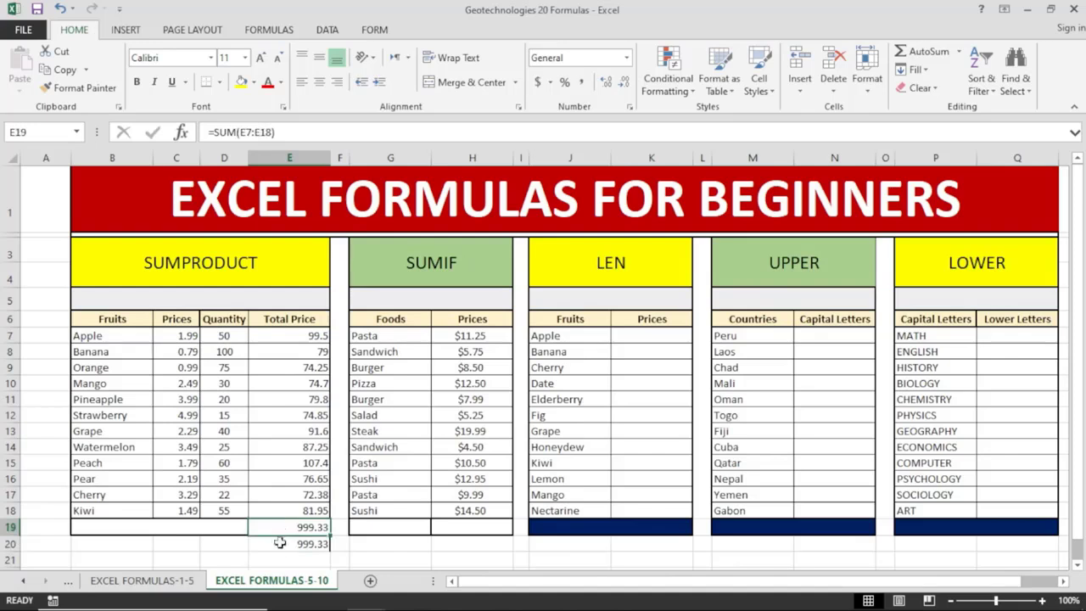
pyautogui.click(301, 552)
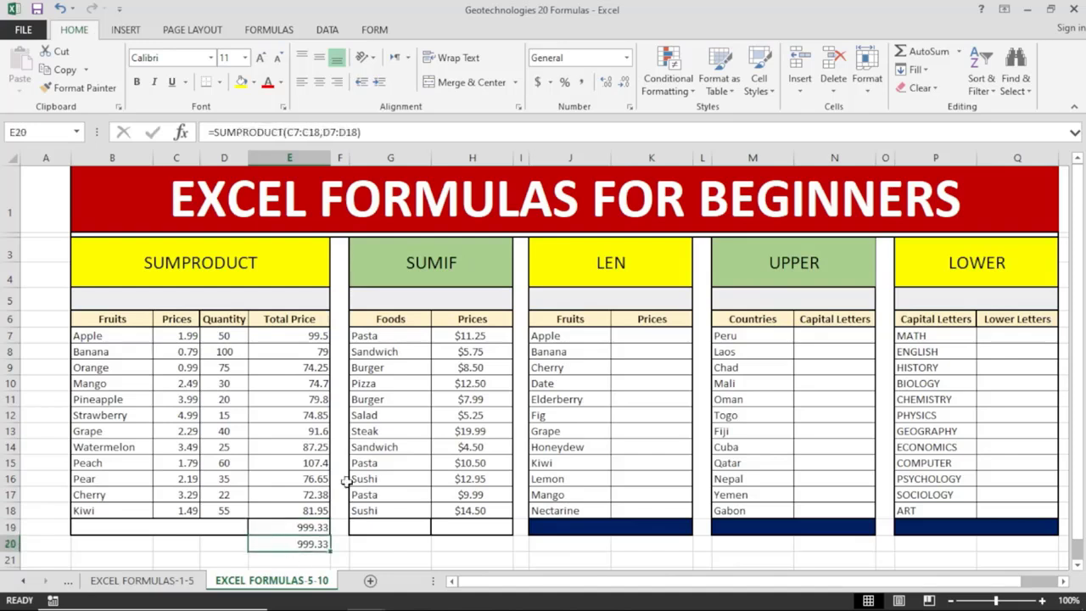
# Step: Start a SUMIF formula in H19, below the prices of the SUMIF table
pyautogui.click(443, 296)
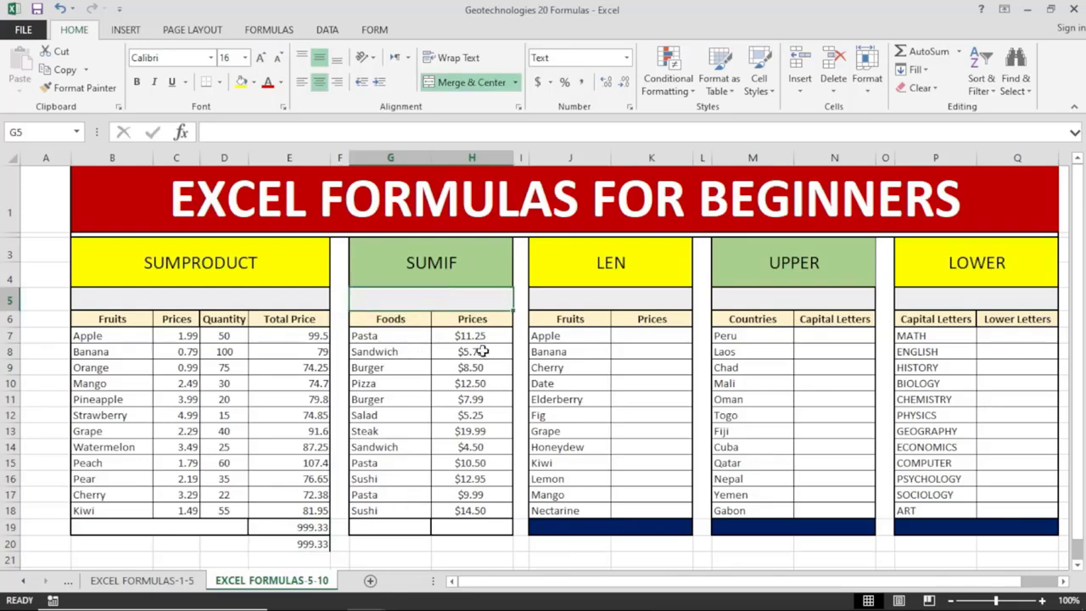
pyautogui.click(481, 525)
pyautogui.moveTo(404, 338); pyautogui.dragTo(400, 507)
pyautogui.moveTo(469, 336); pyautogui.dragTo(465, 511)
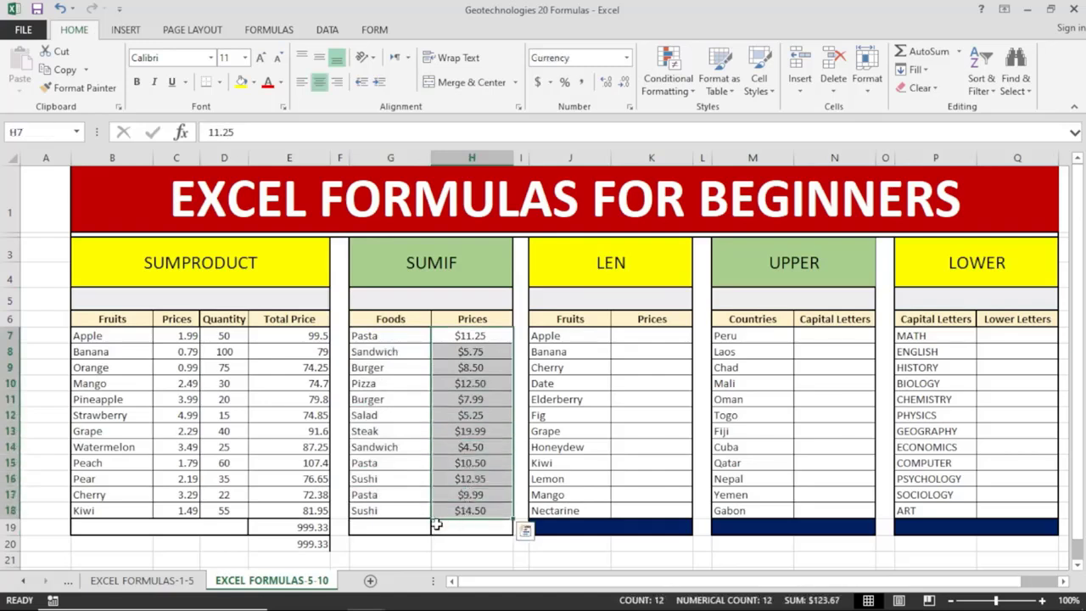
pyautogui.click(447, 526)
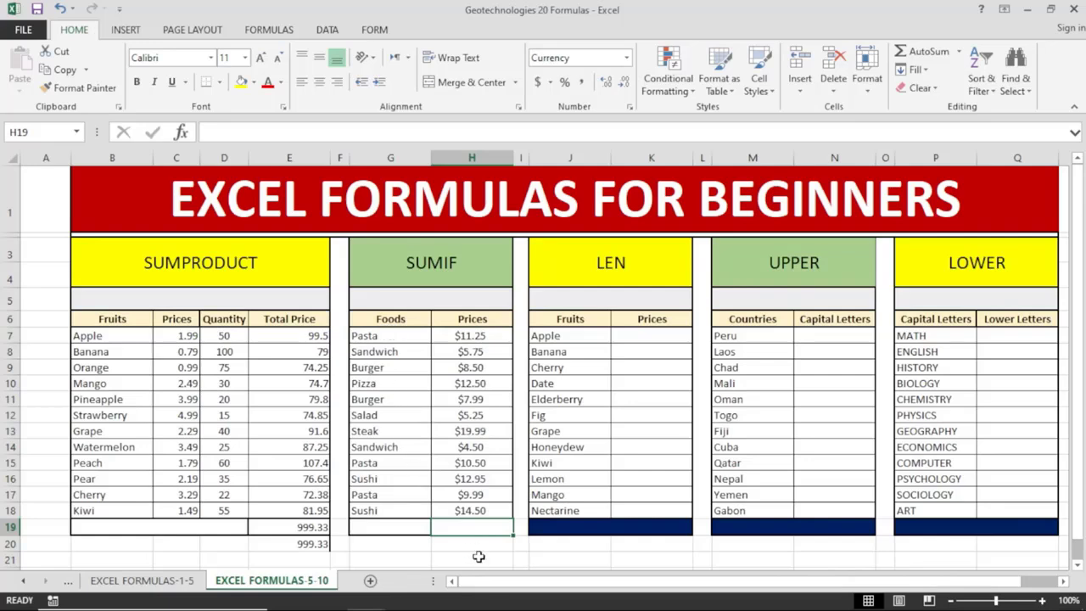
pyautogui.write('=')
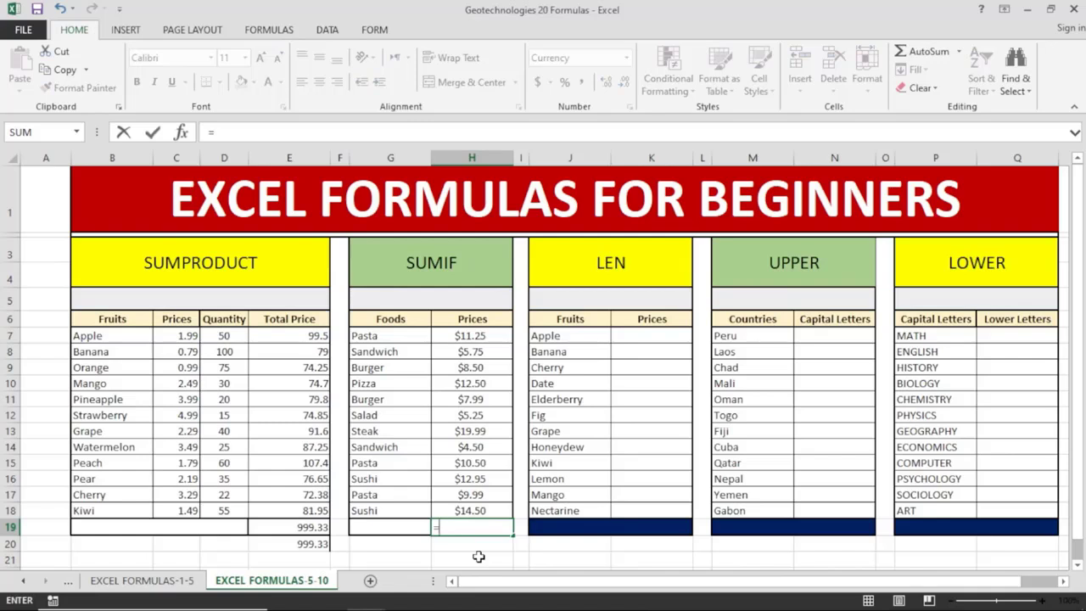
pyautogui.write('sumif')
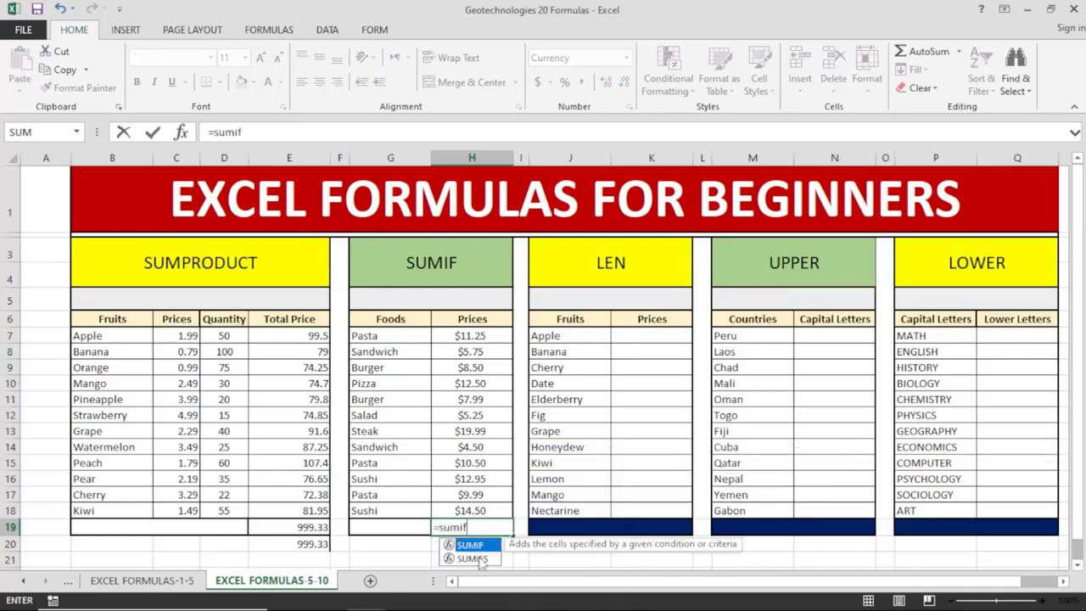
pyautogui.write('(')
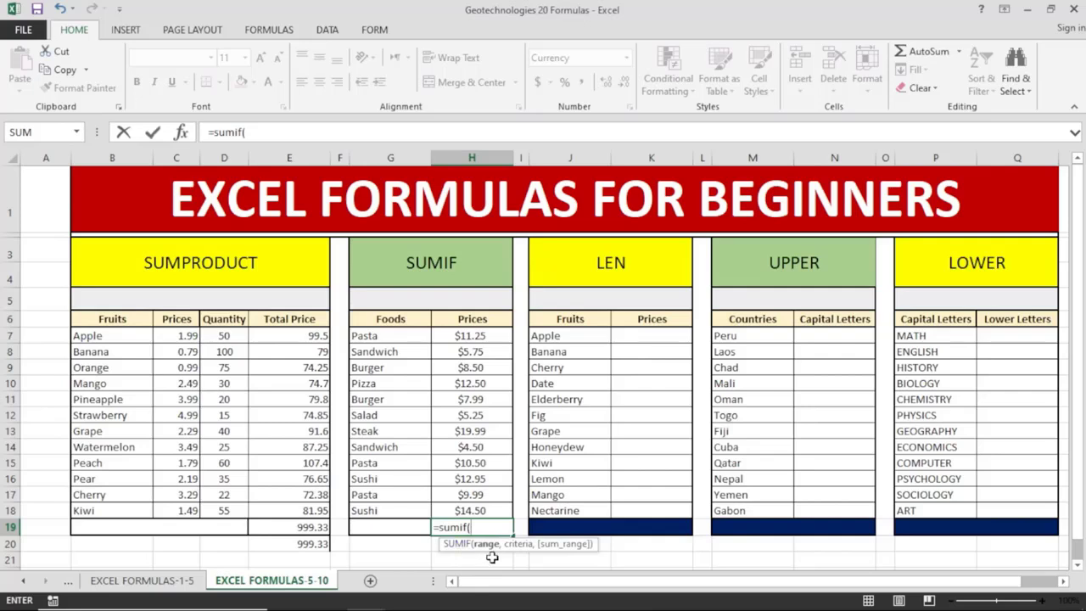
pyautogui.moveTo(406, 338); pyautogui.dragTo(393, 513)
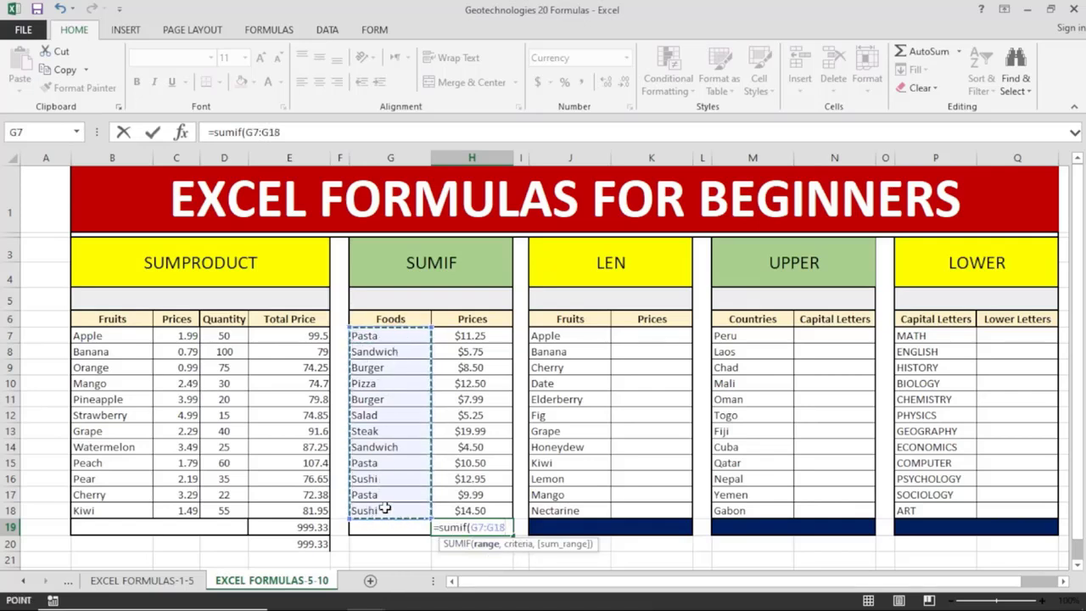
pyautogui.click(373, 463)
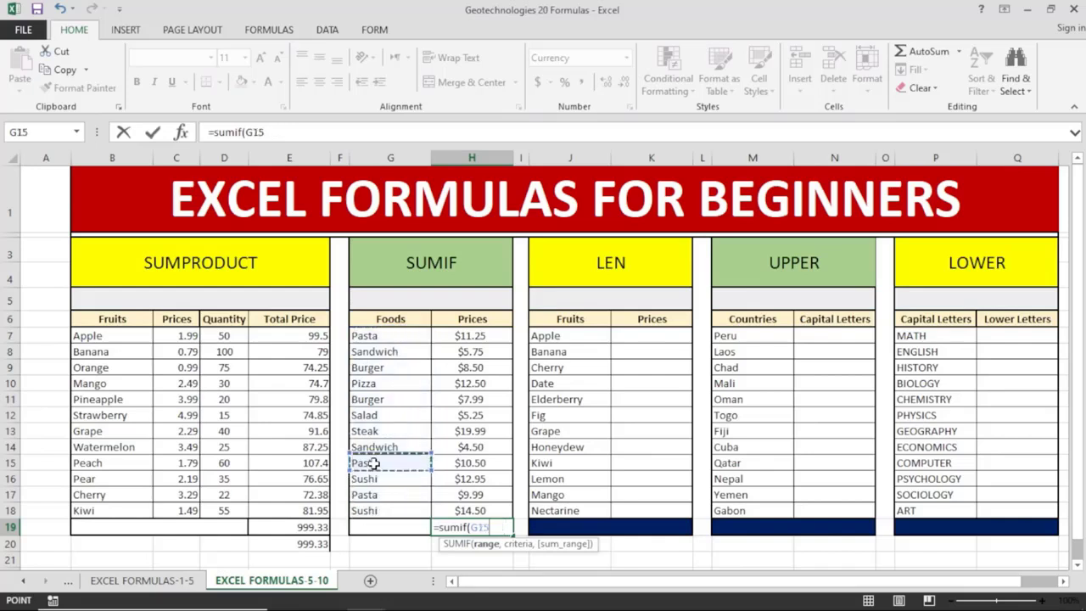
pyautogui.click(486, 544)
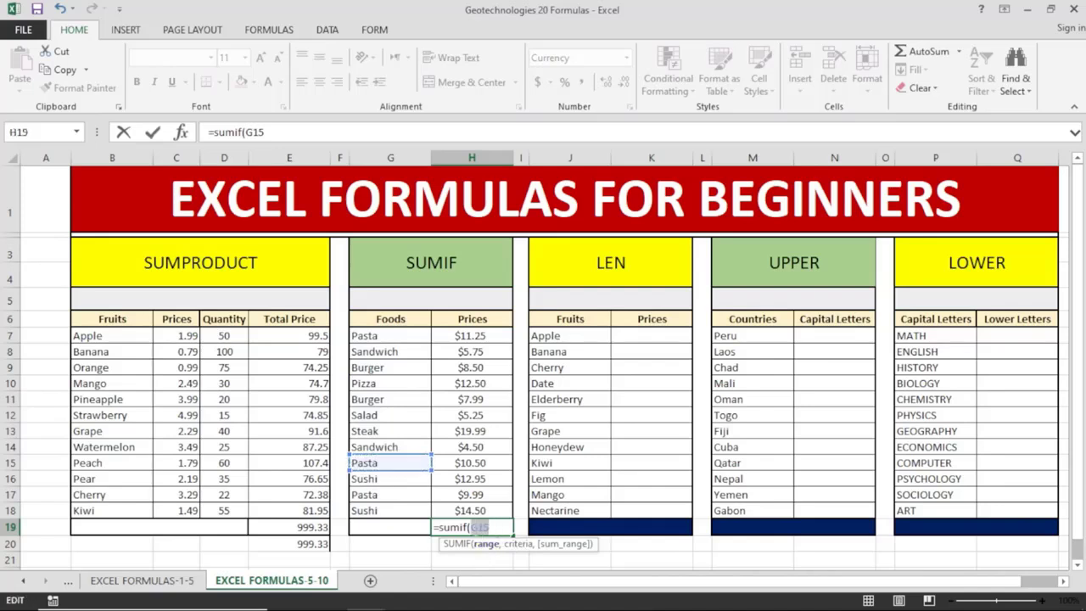
pyautogui.press('BackSpace')
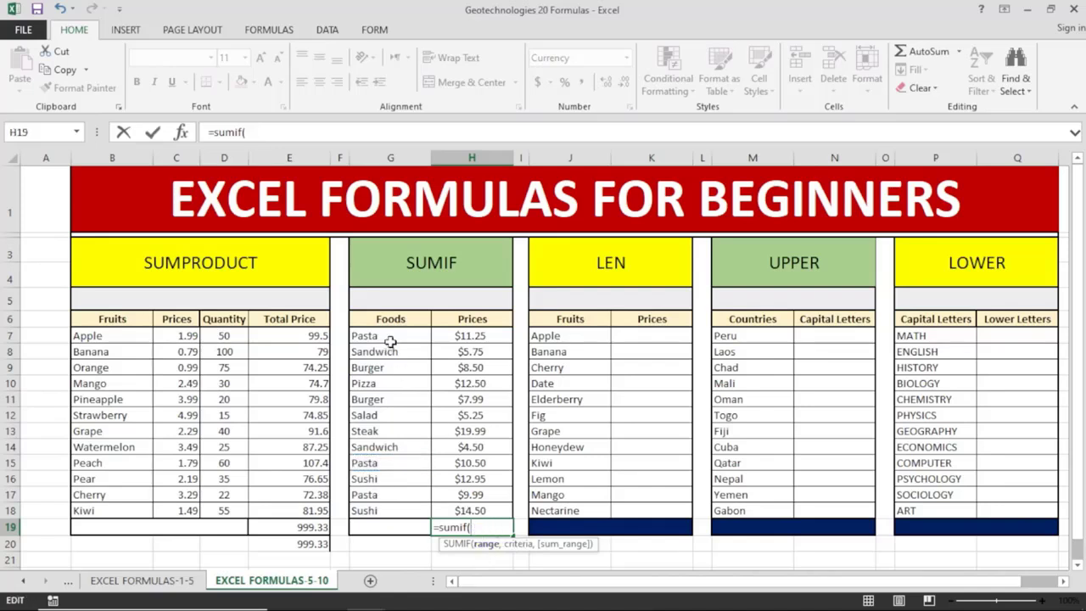
# Step: Complete the SUMIF formula in H19 with range G7:G18, criterion G15 (Pasta) and sum range H7:H18
pyautogui.moveTo(390, 340); pyautogui.dragTo(396, 507)
pyautogui.write(',')
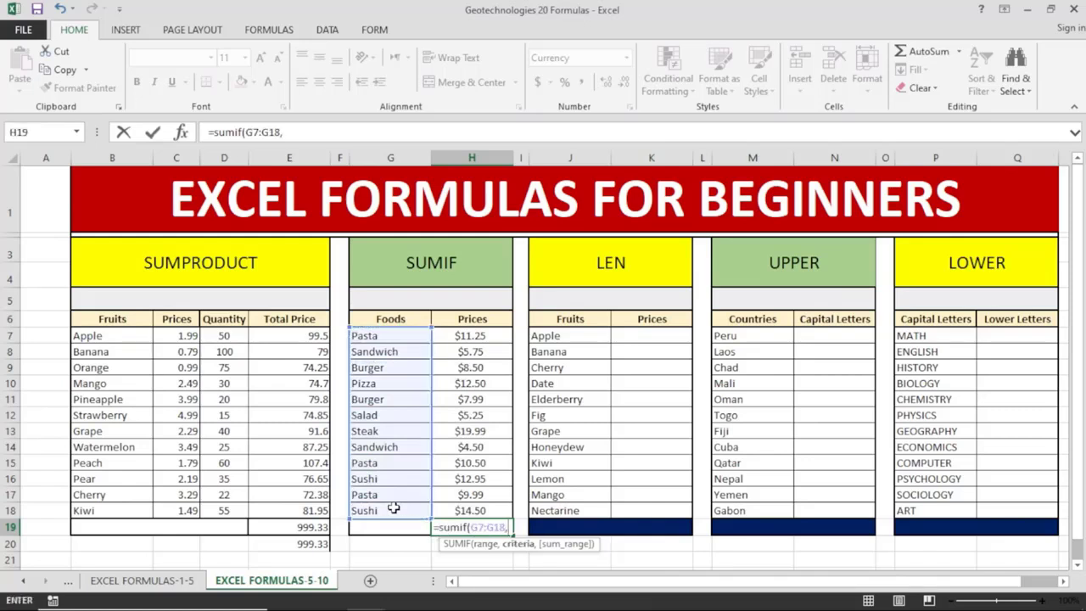
pyautogui.click(386, 463)
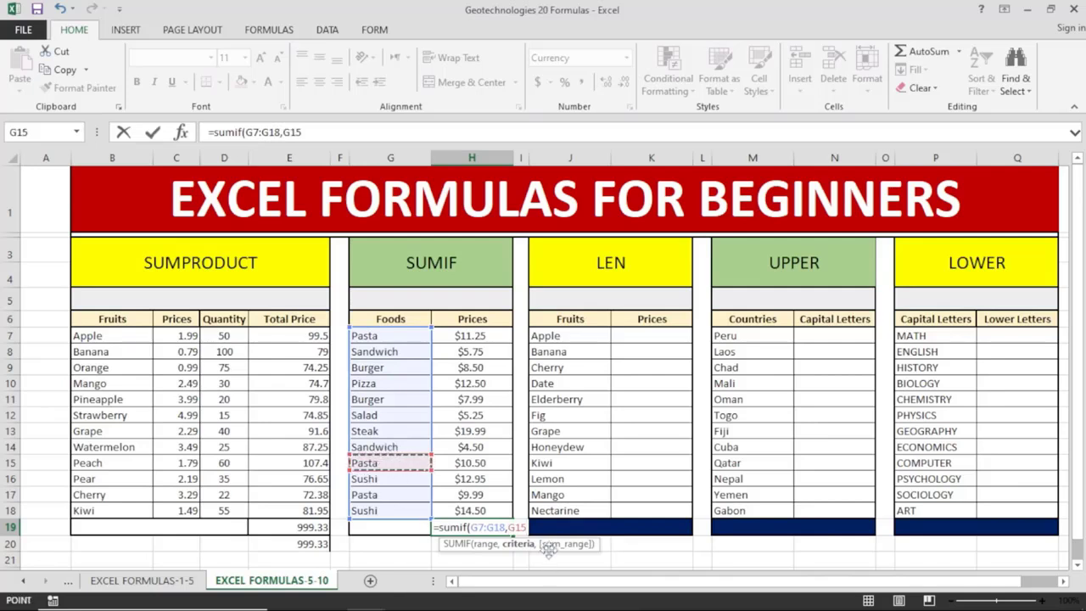
pyautogui.write(',')
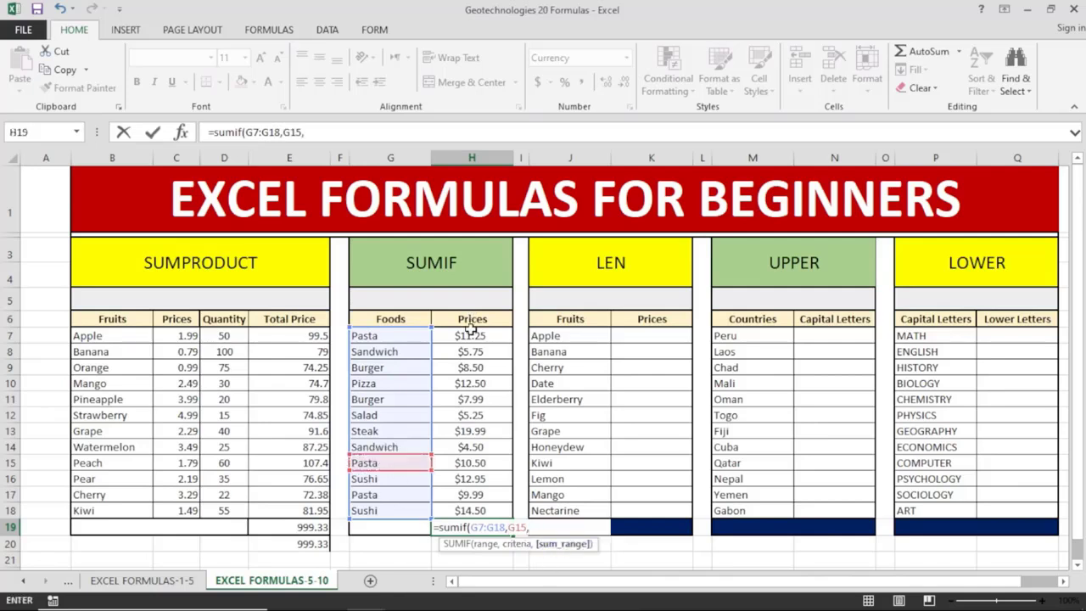
pyautogui.moveTo(471, 335); pyautogui.dragTo(470, 510)
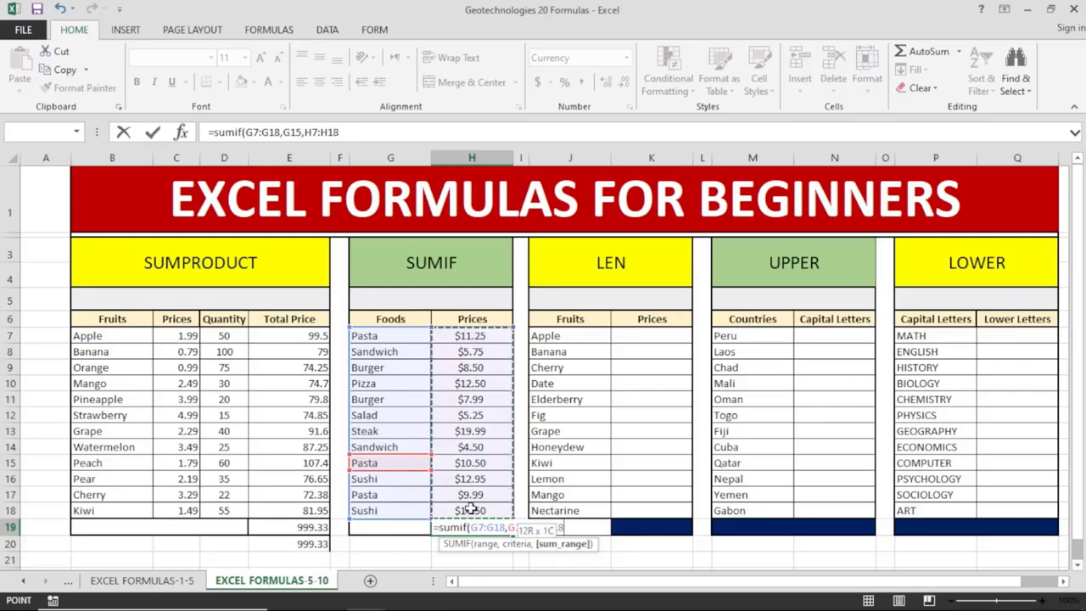
pyautogui.press('Return')
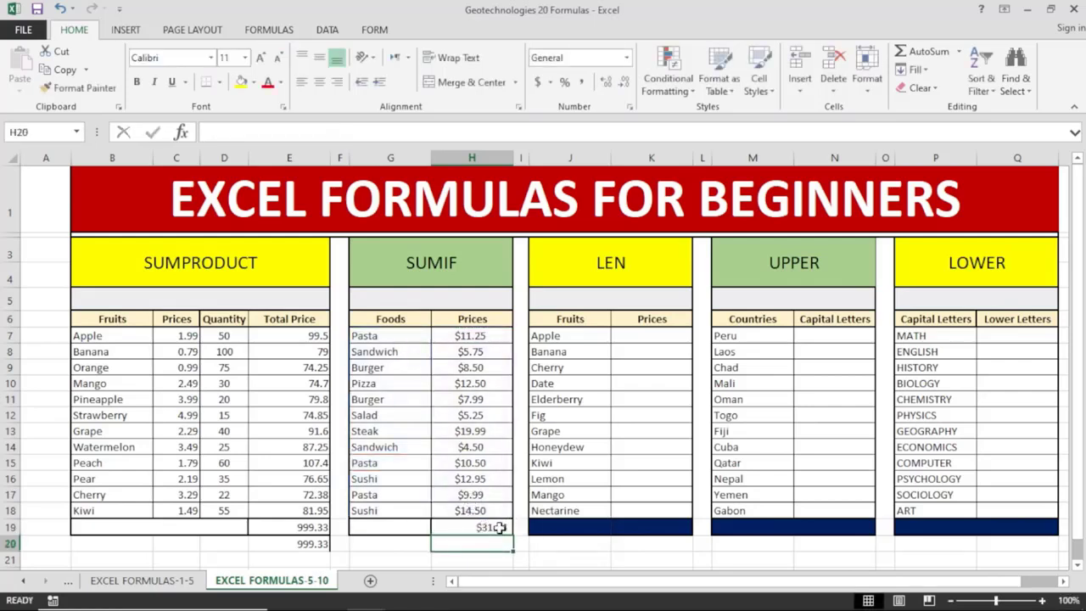
# Step: Check the SUMIF total in H19 by selecting the three Pasta rows (7, 15 and 17) with their prices together
pyautogui.press('Up')
pyautogui.moveTo(419, 498); pyautogui.dragTo(456, 494)
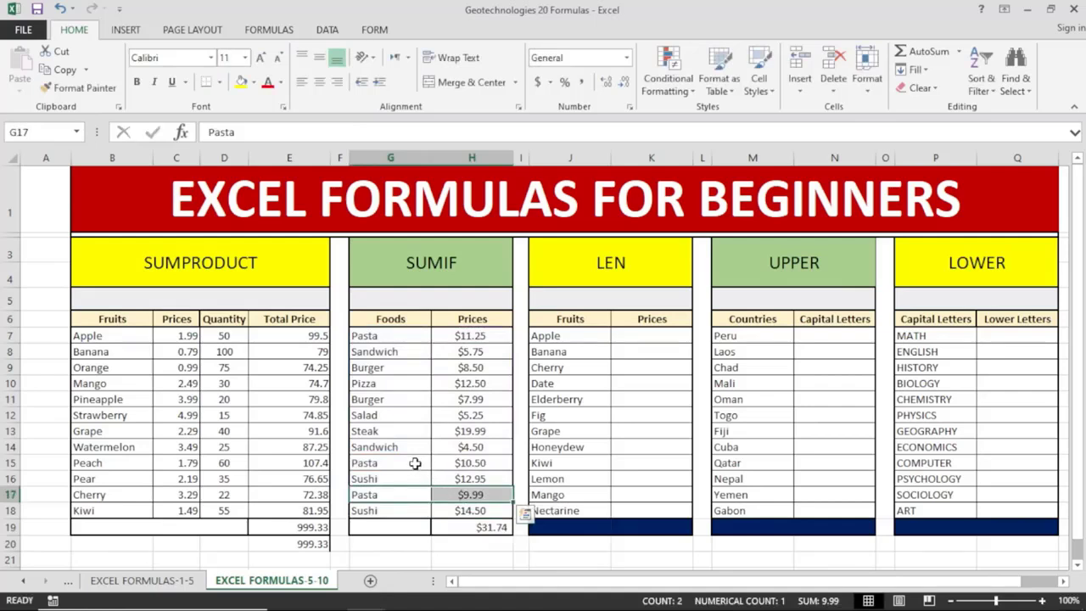
pyautogui.moveTo(415, 463); pyautogui.dragTo(433, 496)
pyautogui.click(426, 509)
pyautogui.keyDown('ctrl'); pyautogui.moveTo(418, 460); pyautogui.dragTo(438, 459); pyautogui.keyUp('ctrl')
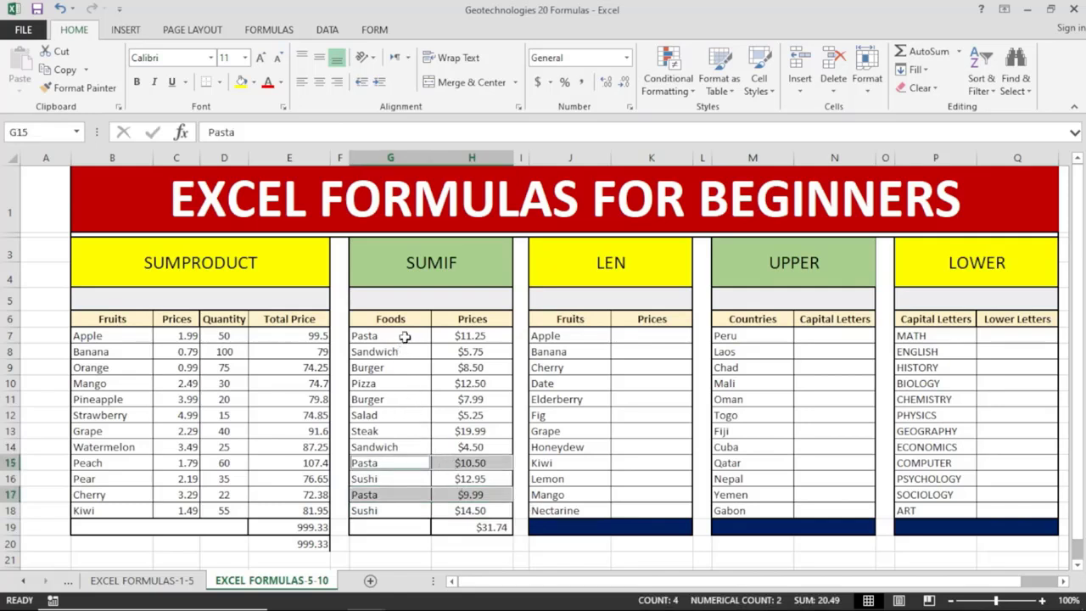
pyautogui.keyDown('ctrl'); pyautogui.moveTo(405, 337); pyautogui.dragTo(442, 339); pyautogui.keyUp('ctrl')
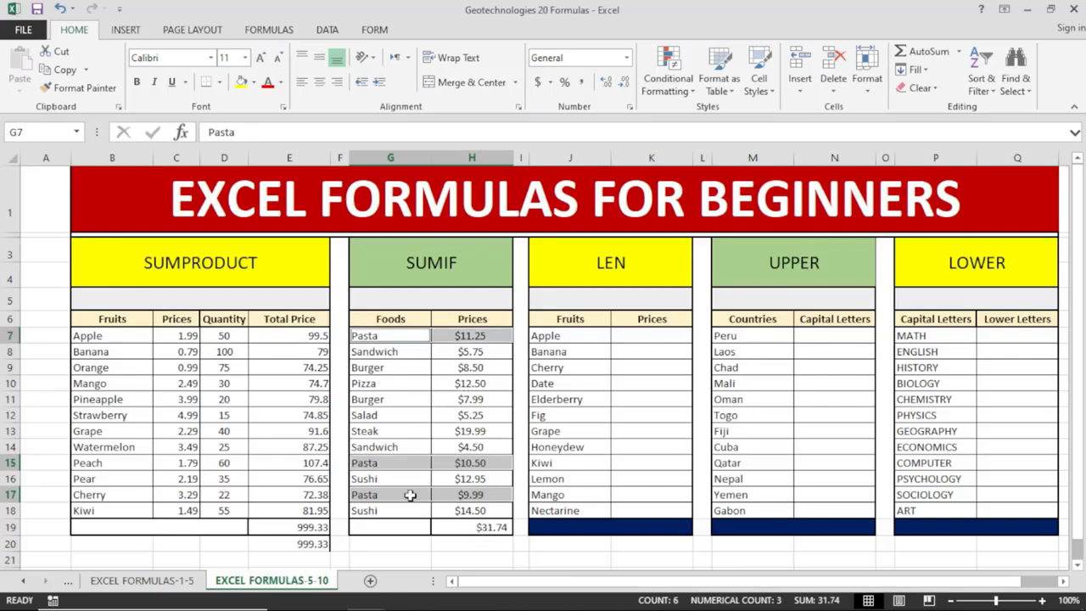
pyautogui.click(459, 527)
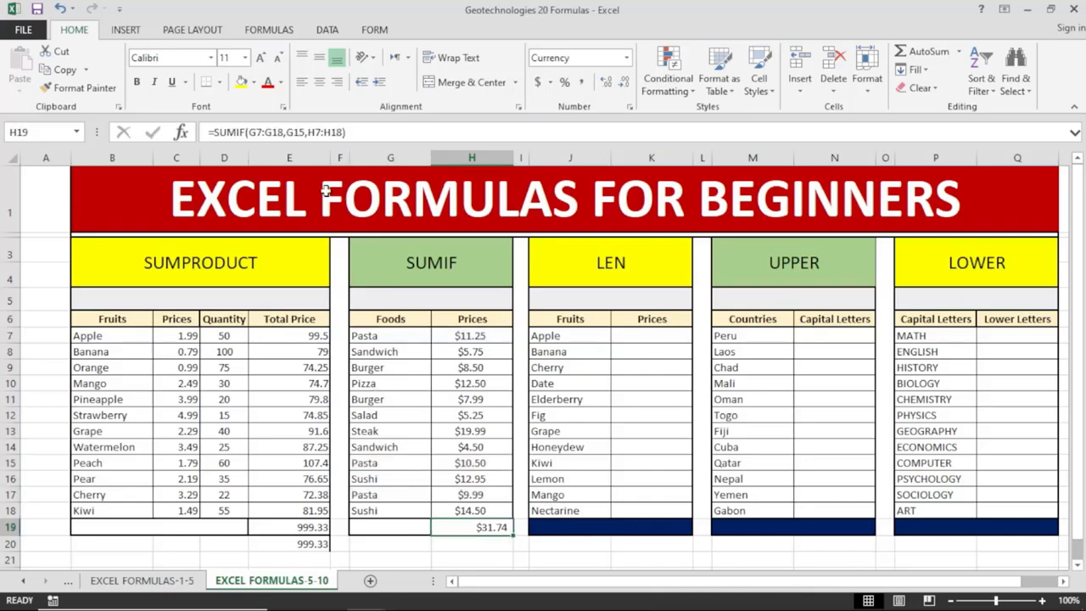
# Step: Enter =LEN(J7) in K7 to count the characters of the first fruit name in the LEN table
pyautogui.click(565, 445)
pyautogui.moveTo(555, 334); pyautogui.dragTo(562, 508)
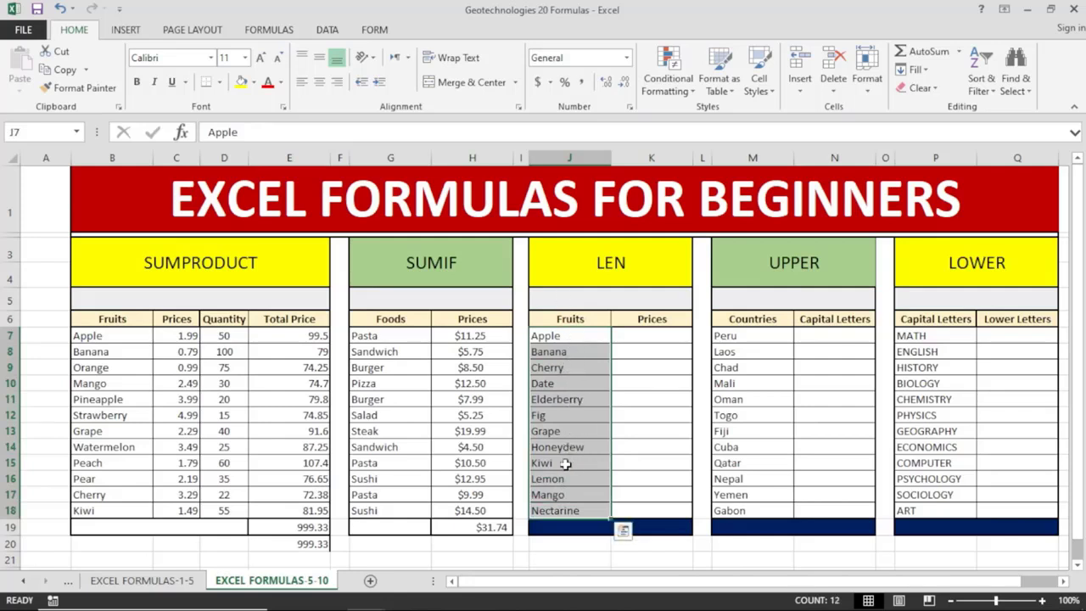
pyautogui.click(640, 333)
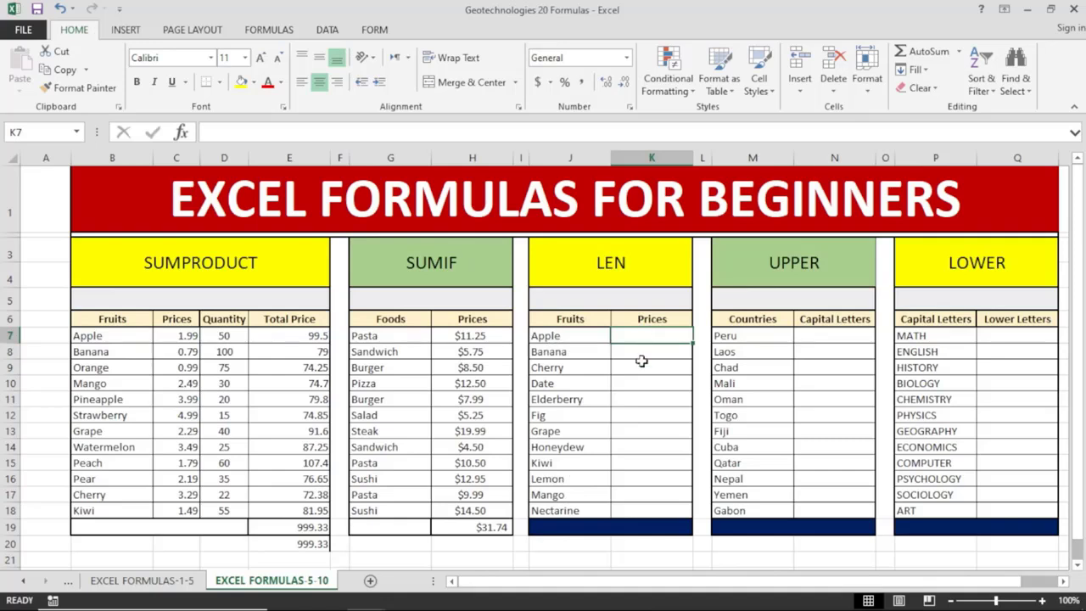
pyautogui.write('=len')
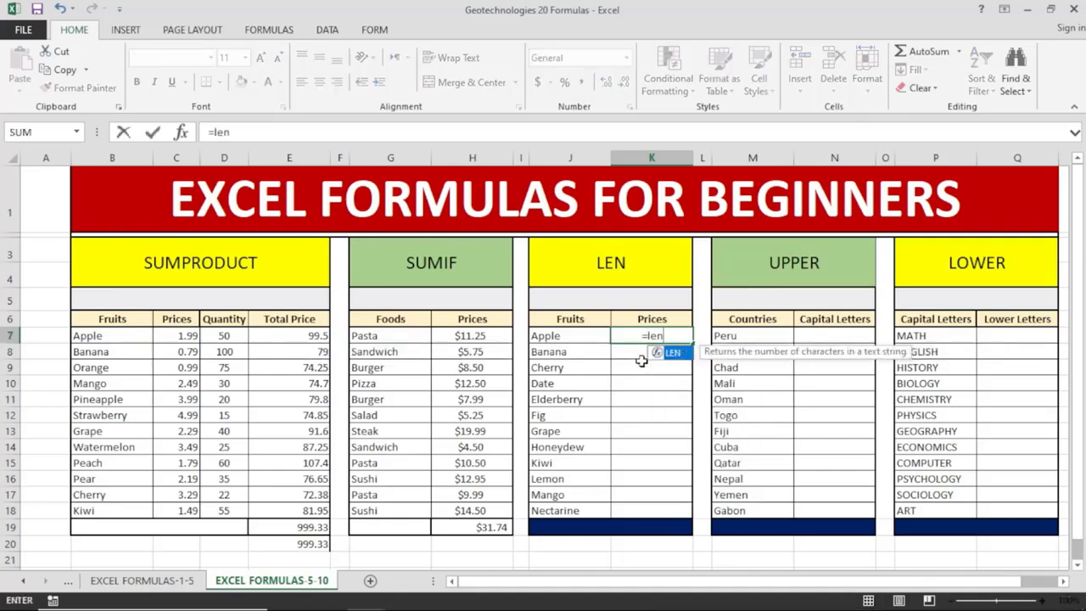
pyautogui.write('(')
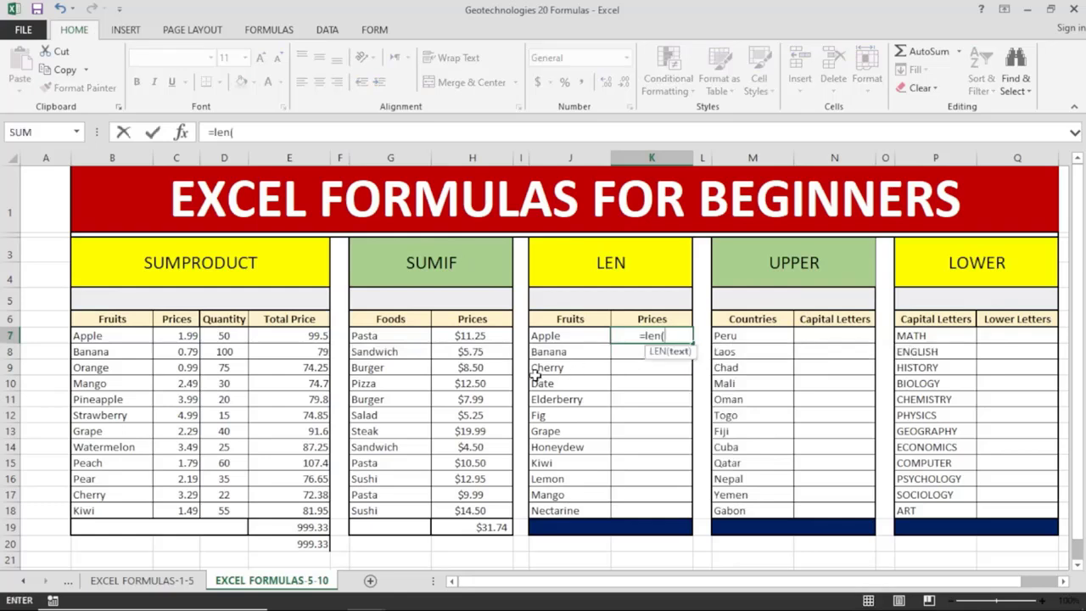
pyautogui.click(566, 335)
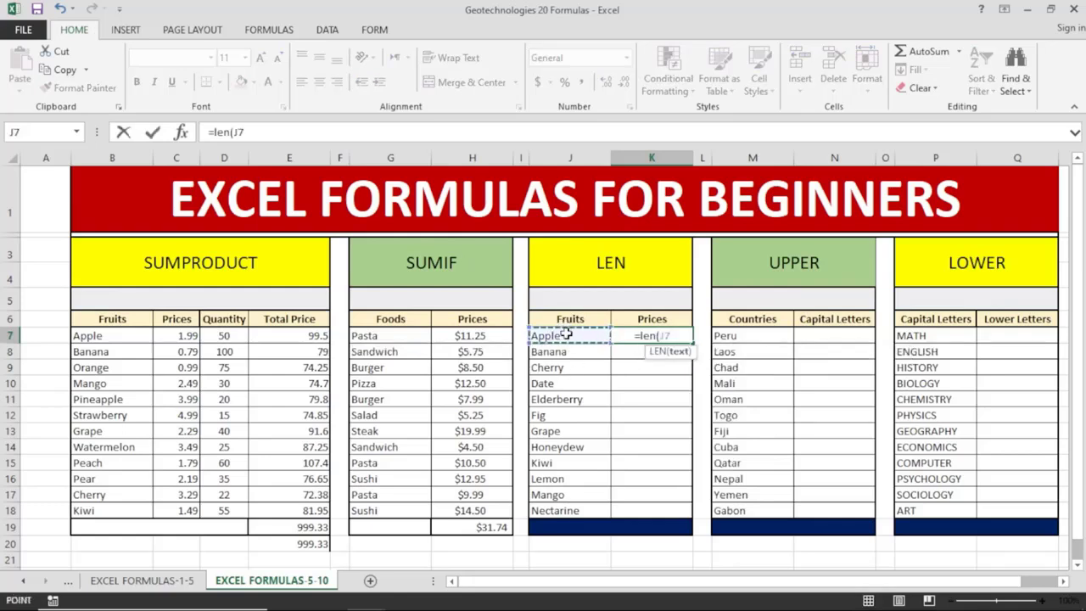
pyautogui.press('Return')
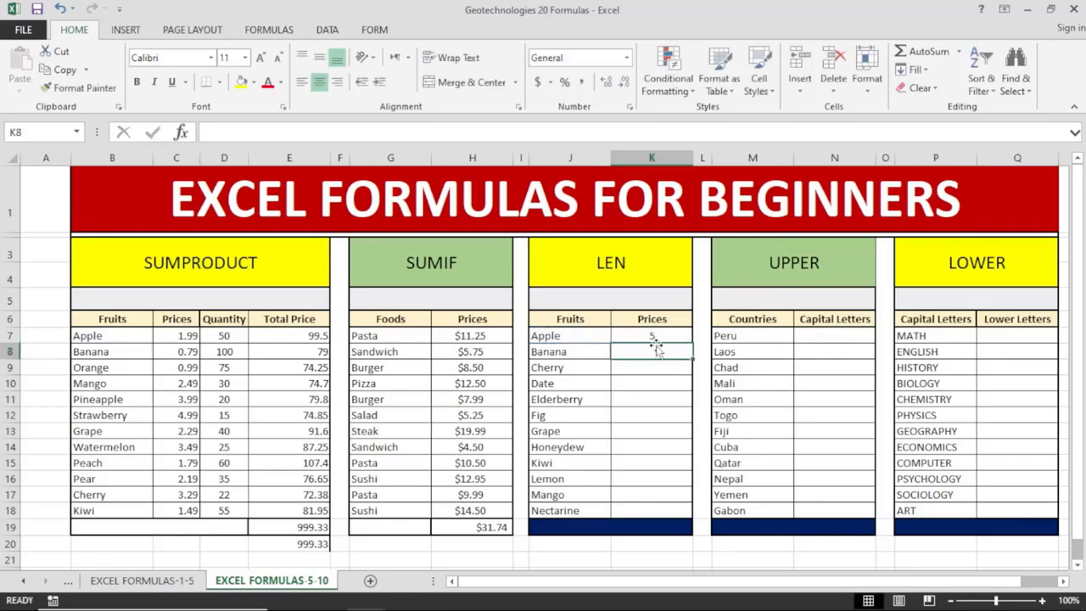
# Step: Fill the LEN formula from K7 down to K18 for all the fruits and check the copied formula in K11
pyautogui.click(633, 338)
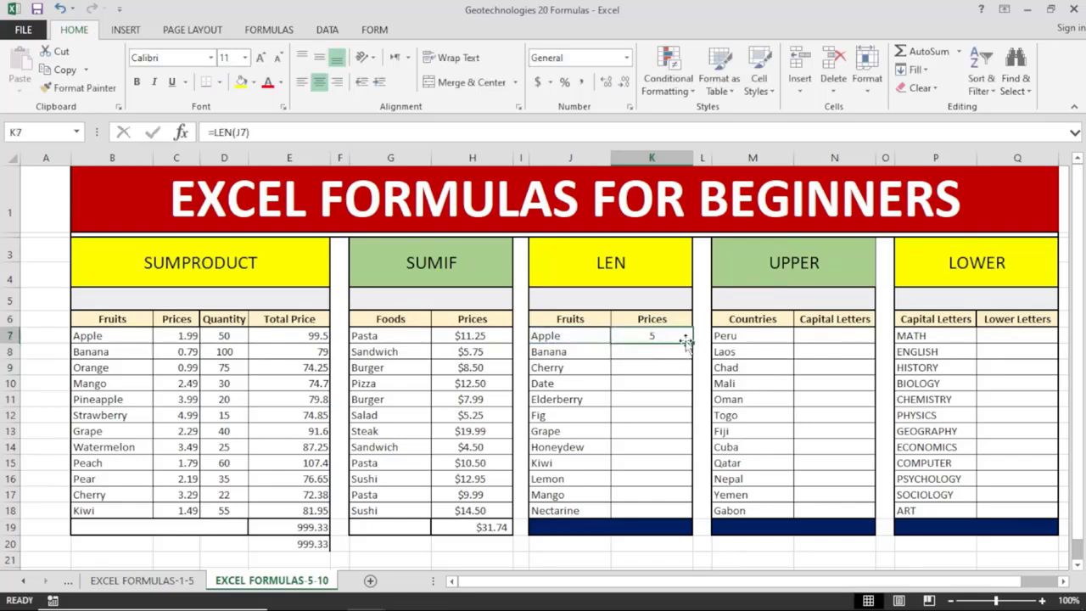
pyautogui.moveTo(693, 344); pyautogui.dragTo(691, 516)
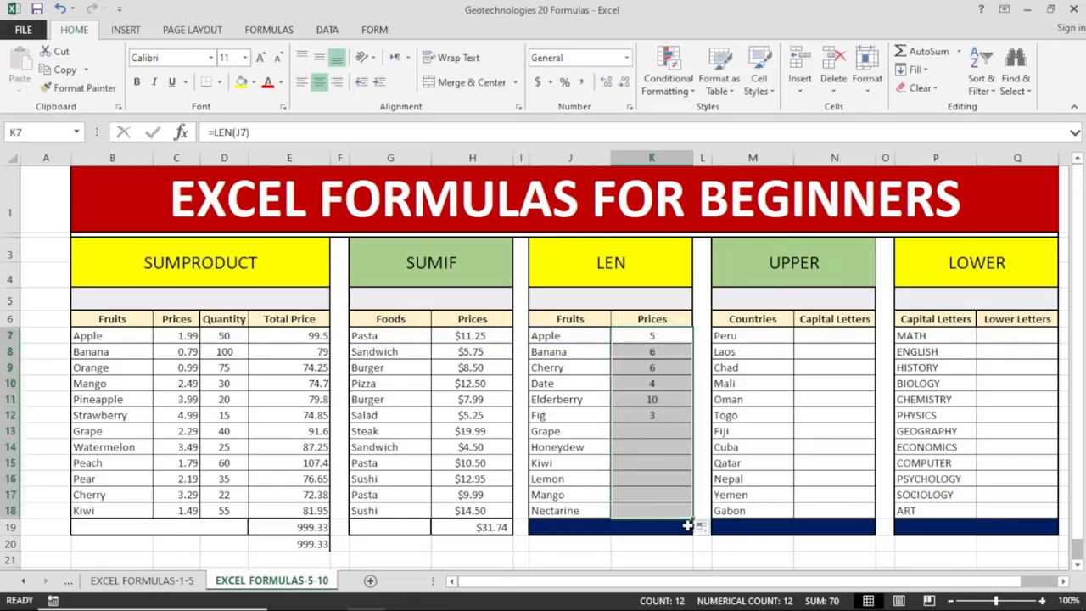
pyautogui.click(659, 509)
pyautogui.click(655, 404)
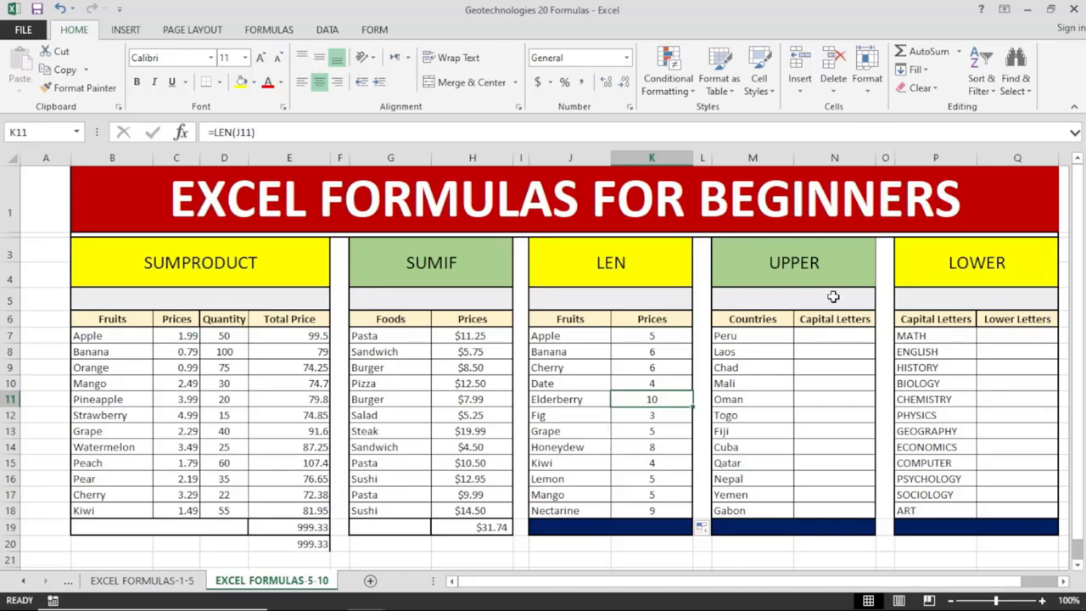
pyautogui.click(821, 323)
pyautogui.hotkey('ctrl', 'c')
pyautogui.click(801, 336)
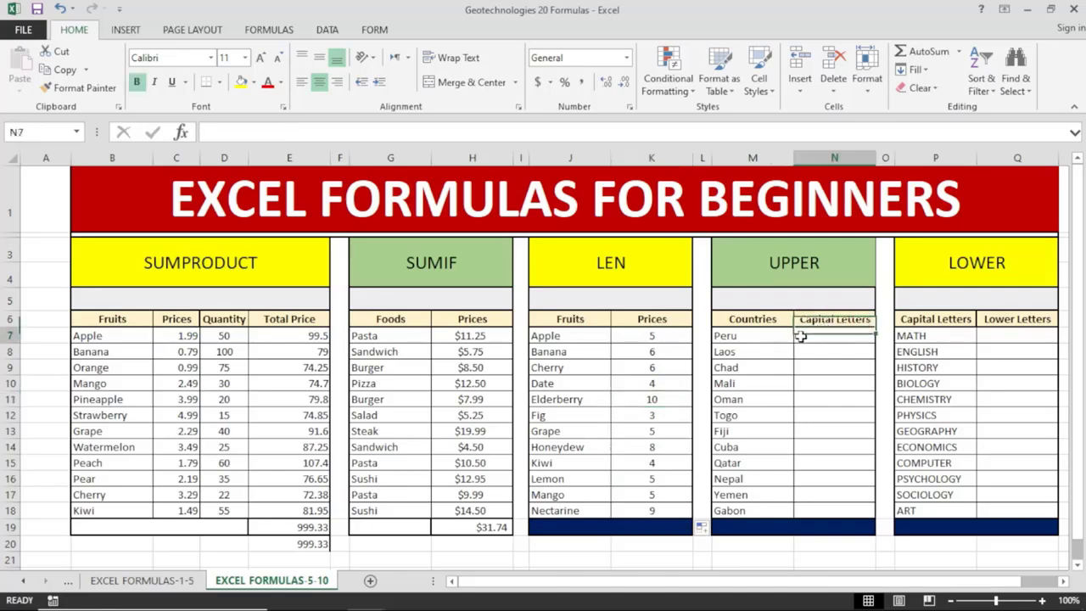
pyautogui.press('Escape')
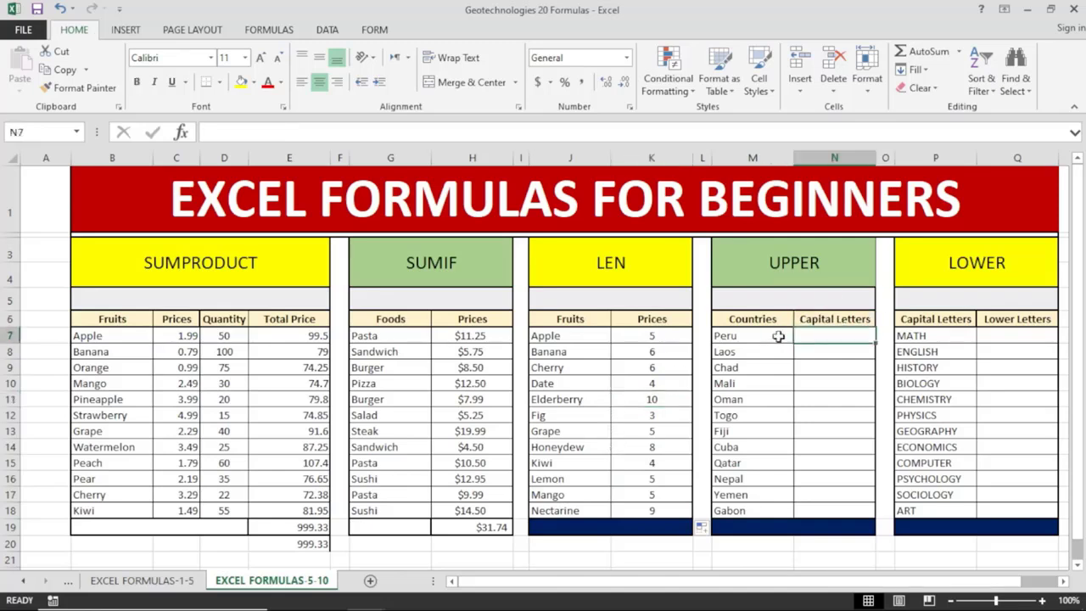
# Step: Enter =UPPER(M7) in N7 to convert the first country name to capital letters
pyautogui.click(778, 337)
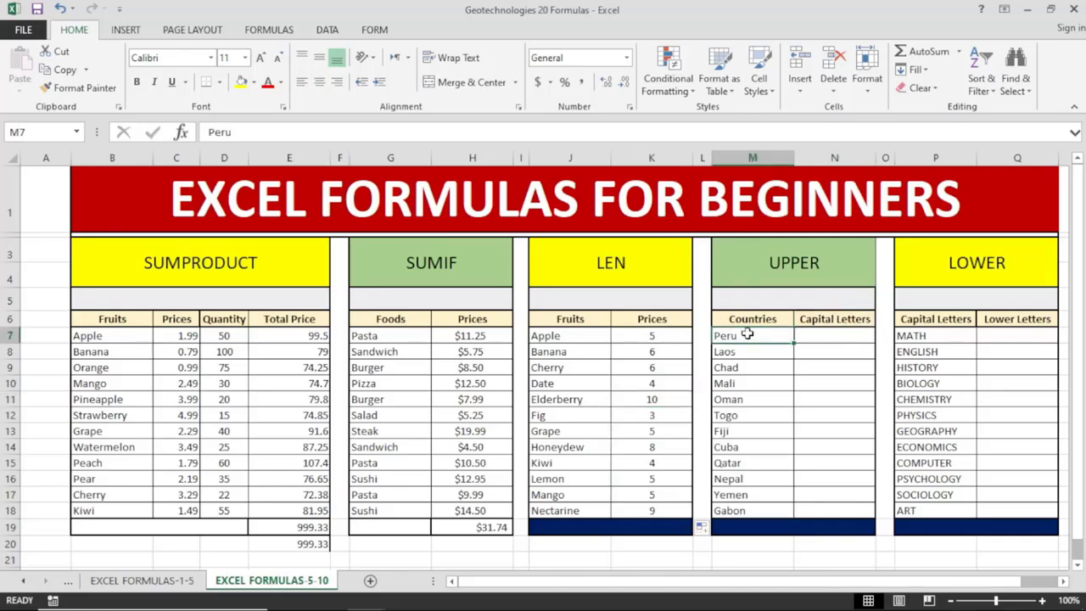
pyautogui.click(803, 337)
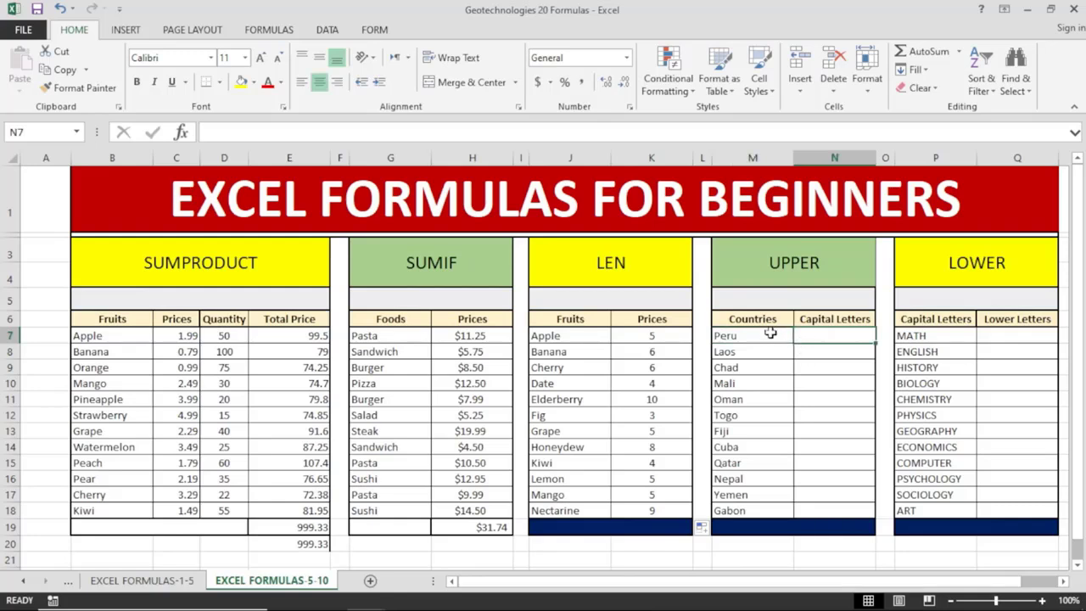
pyautogui.moveTo(768, 336); pyautogui.dragTo(756, 510)
pyautogui.click(818, 340)
pyautogui.write('=')
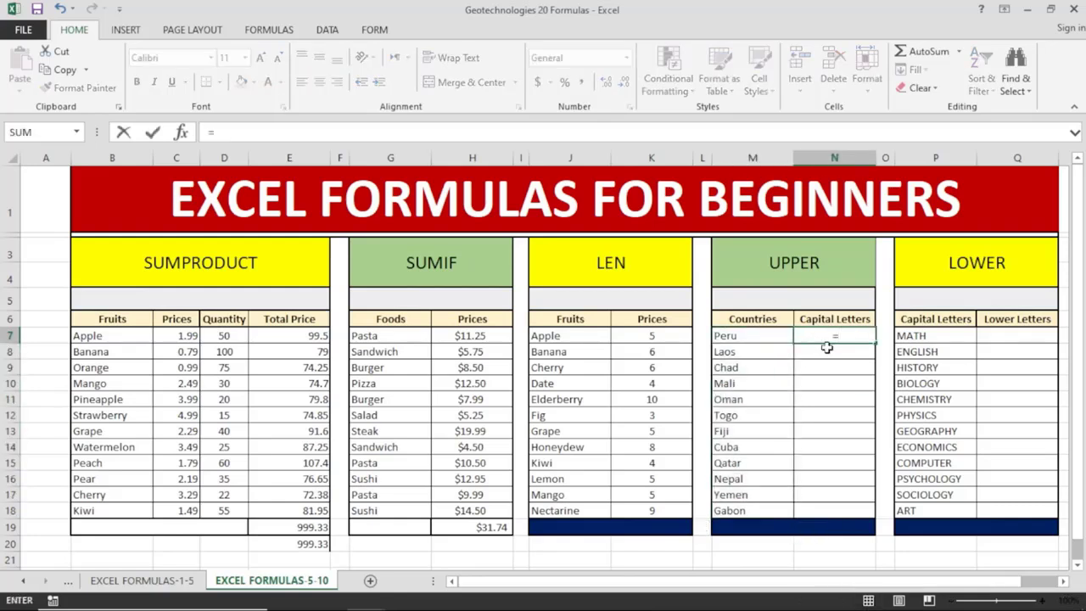
pyautogui.write('up')
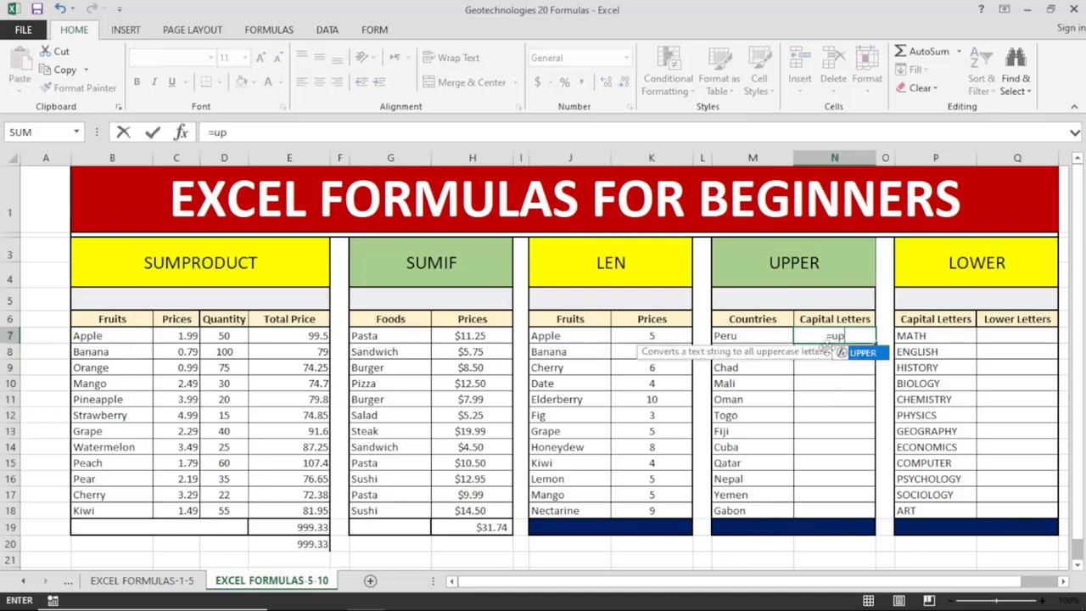
pyautogui.write('per(')
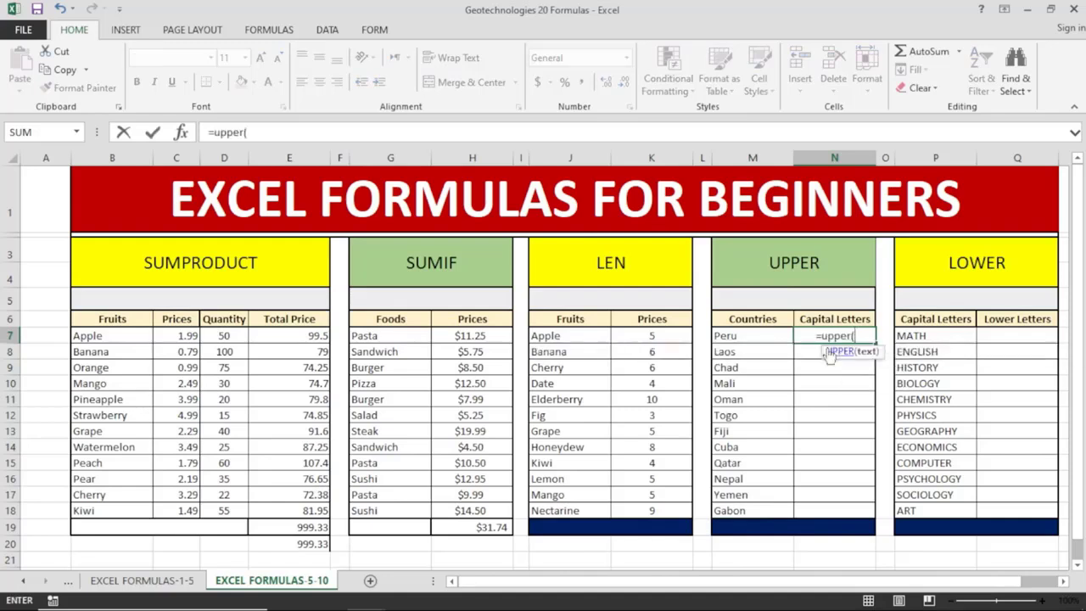
pyautogui.click(724, 340)
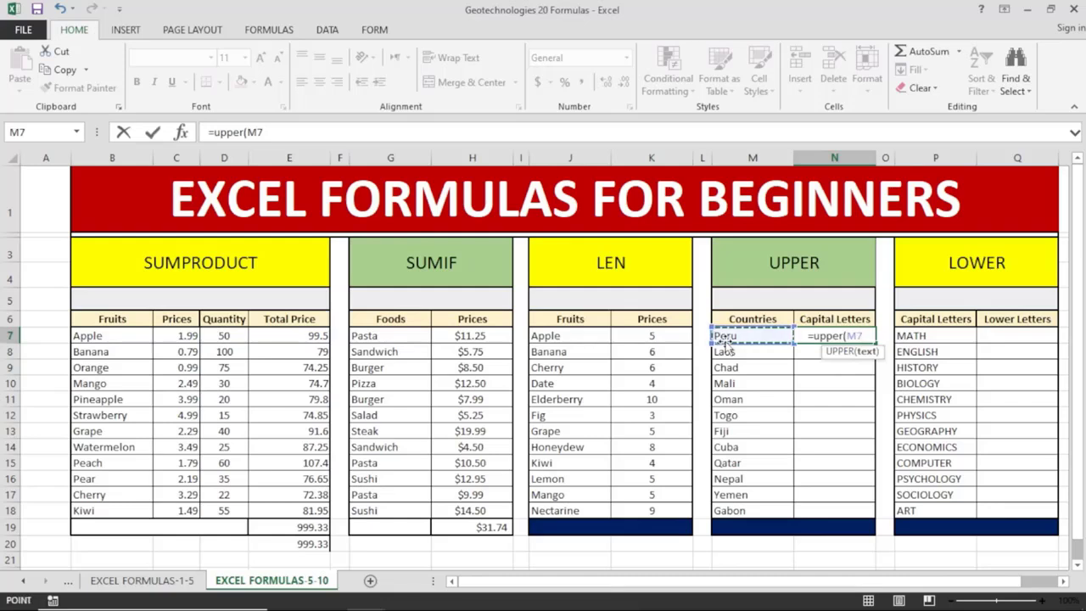
pyautogui.write(')')
pyautogui.press('Return')
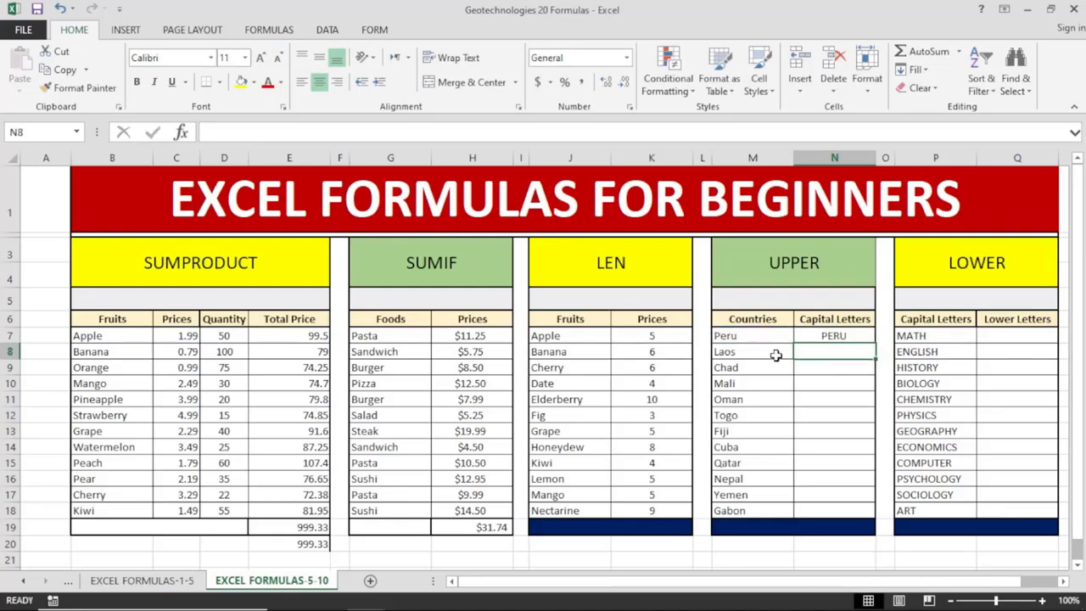
# Step: Fill the UPPER formula from N7 down to N18 for all the countries
pyautogui.click(840, 336)
pyautogui.doubleClick(877, 345)
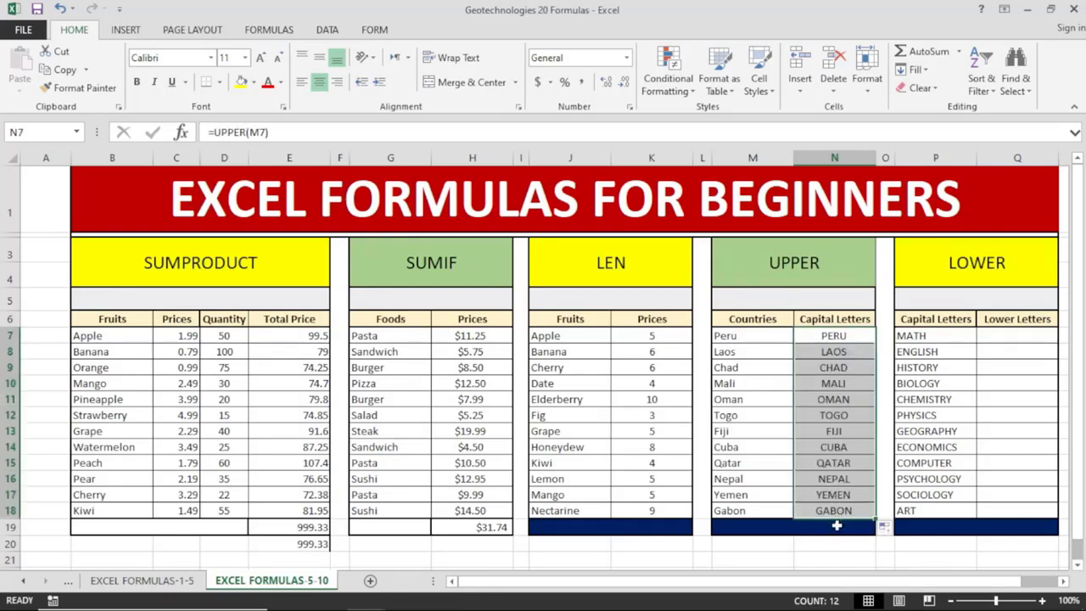
pyautogui.click(844, 511)
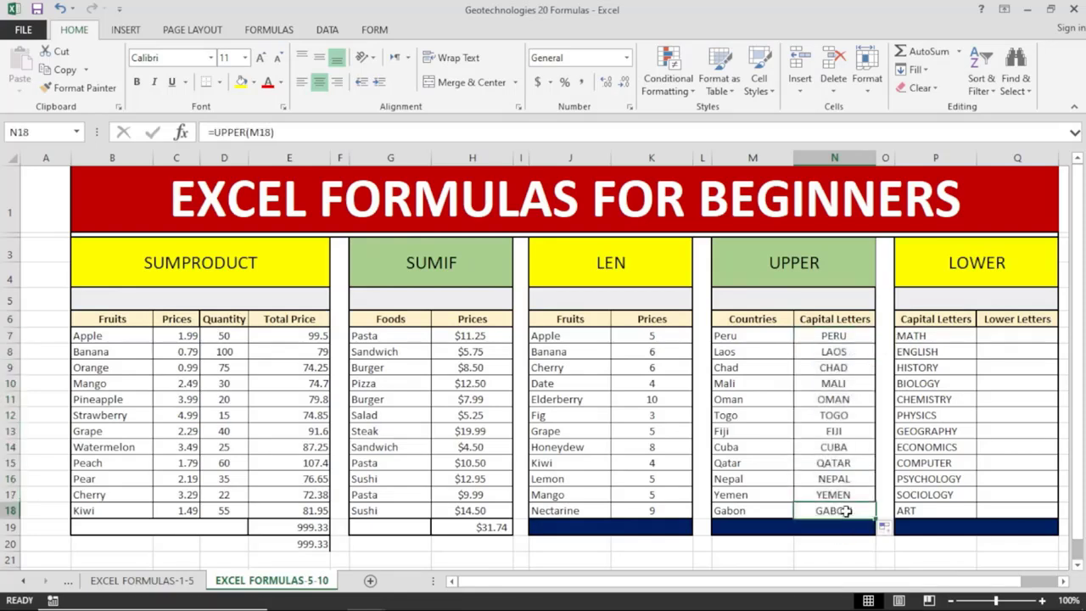
# Step: Enter =LOWER(P7) in Q7 to convert the first subject name to lowercase letters
pyautogui.click(993, 338)
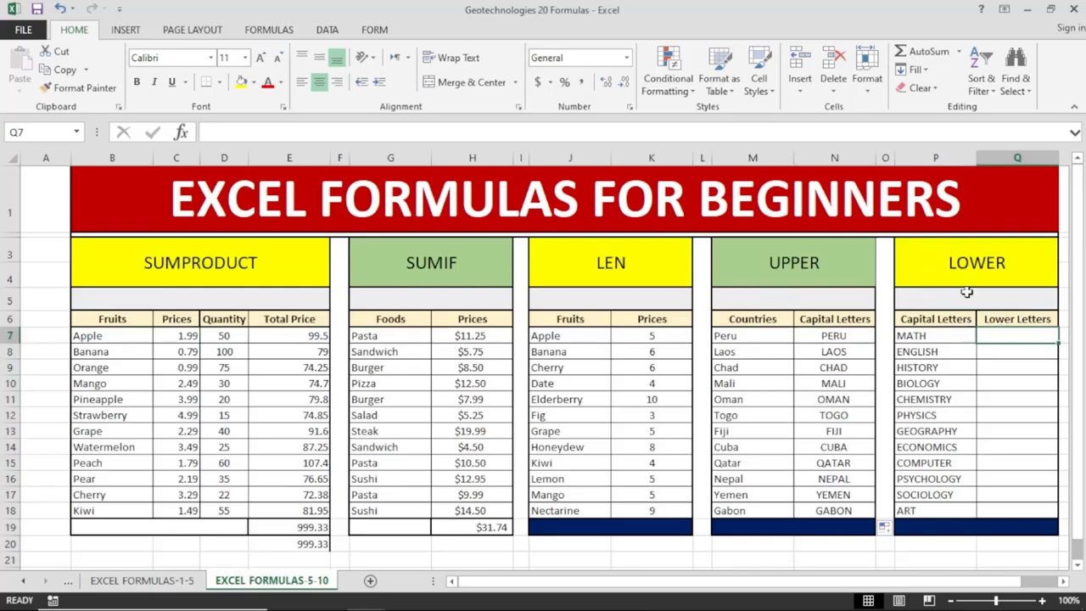
pyautogui.write('=')
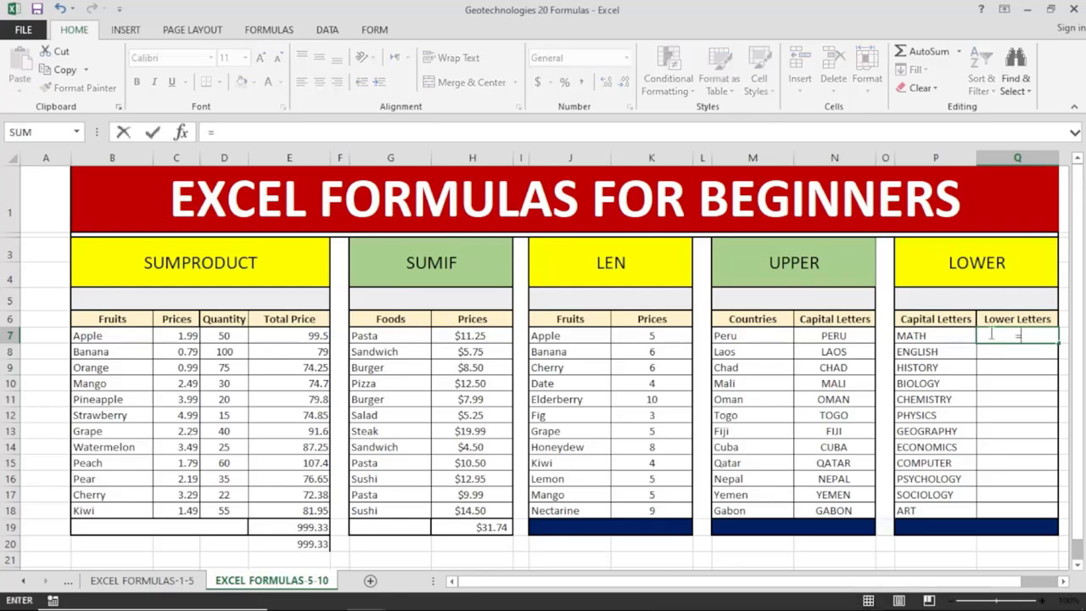
pyautogui.write('Lower(')
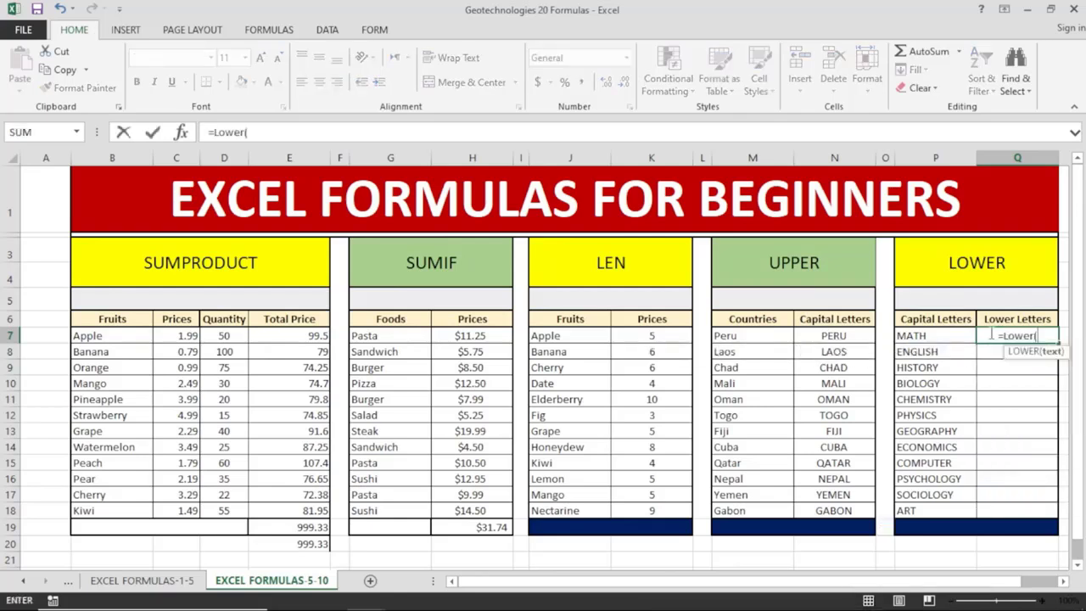
pyautogui.click(931, 336)
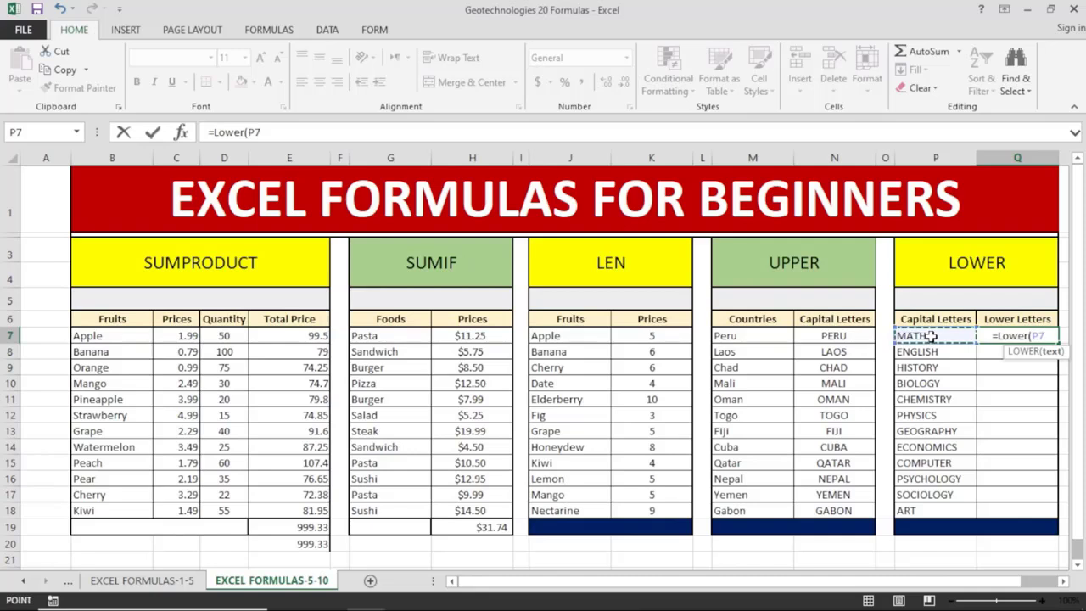
pyautogui.write(')')
pyautogui.press('Return')
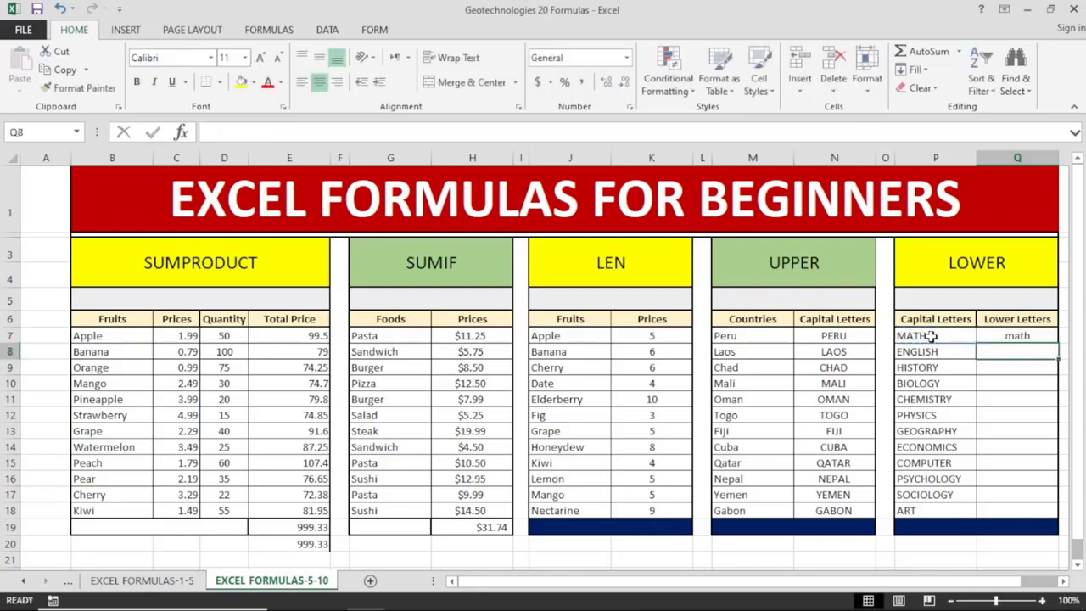
# Step: Fill the LOWER formula from Q7 down to Q18 for all the subjects and check the last rows
pyautogui.click(1041, 338)
pyautogui.doubleClick(1059, 343)
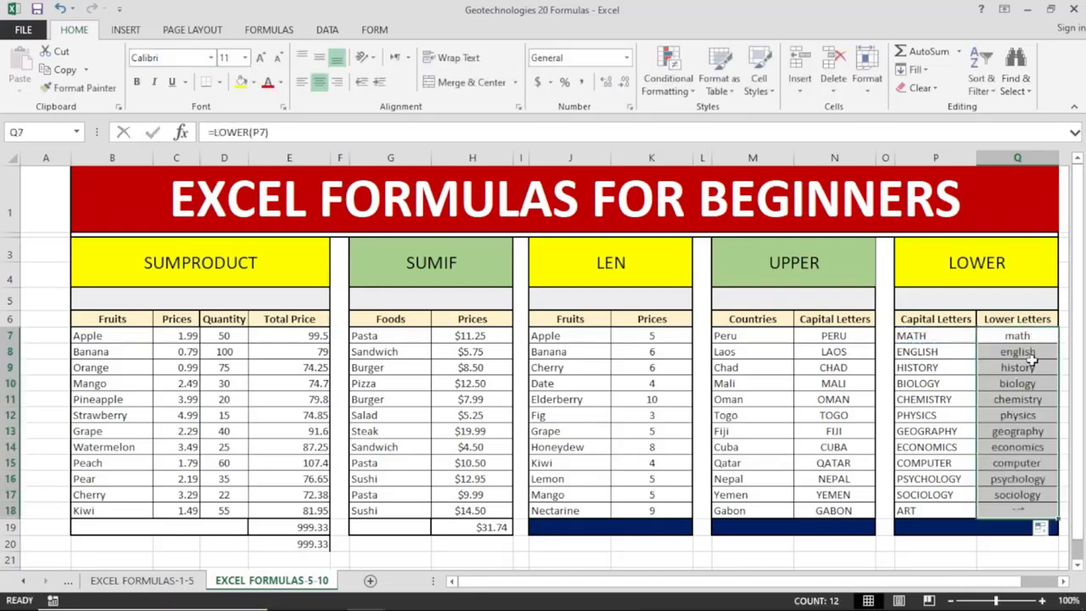
pyautogui.click(1018, 496)
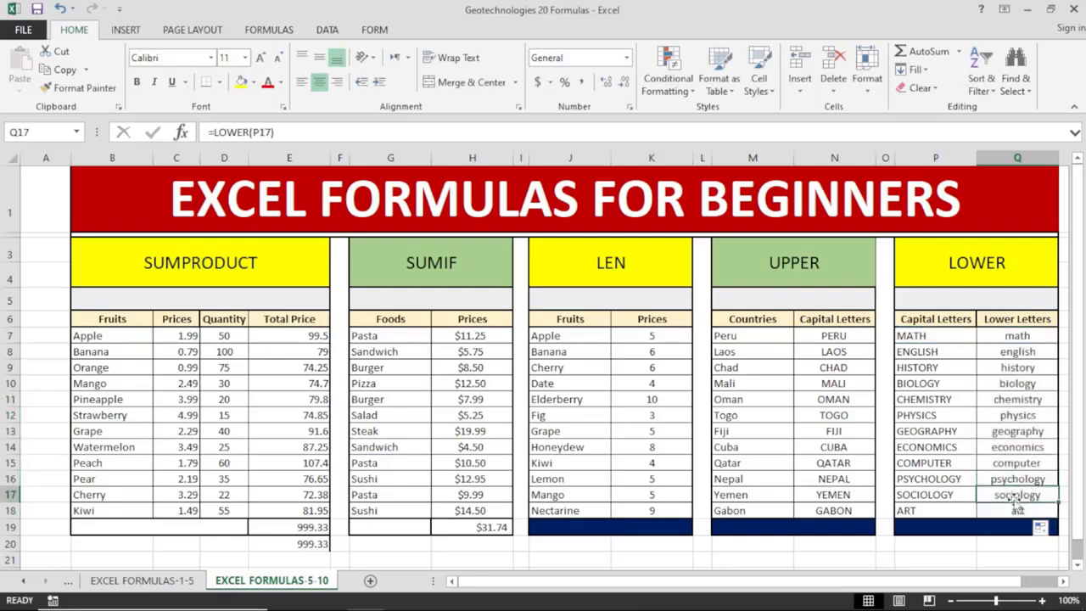
pyautogui.click(968, 510)
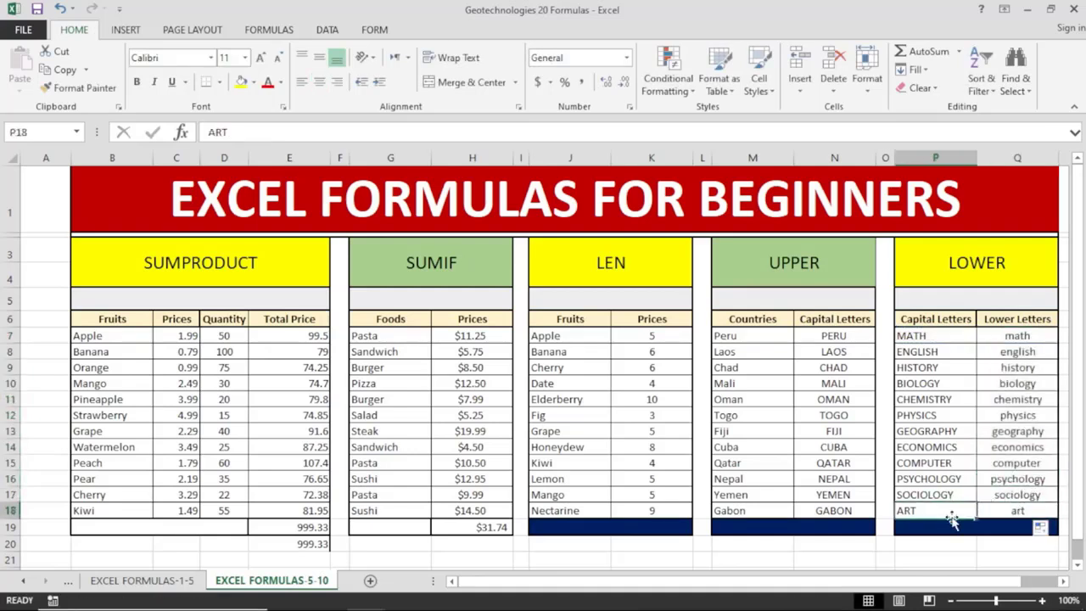